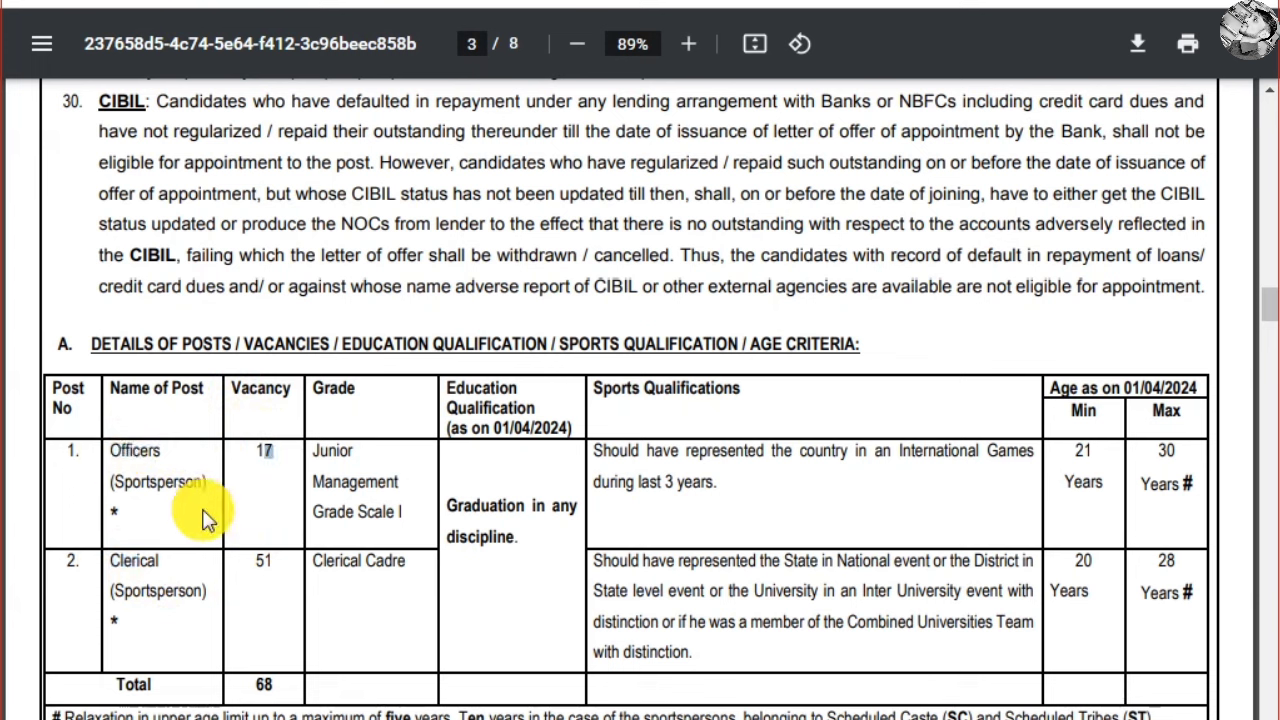
Highlight the Education Qualification, Graduation and Sports Qualifications criteria in the eligibility table
left_click(363, 486)
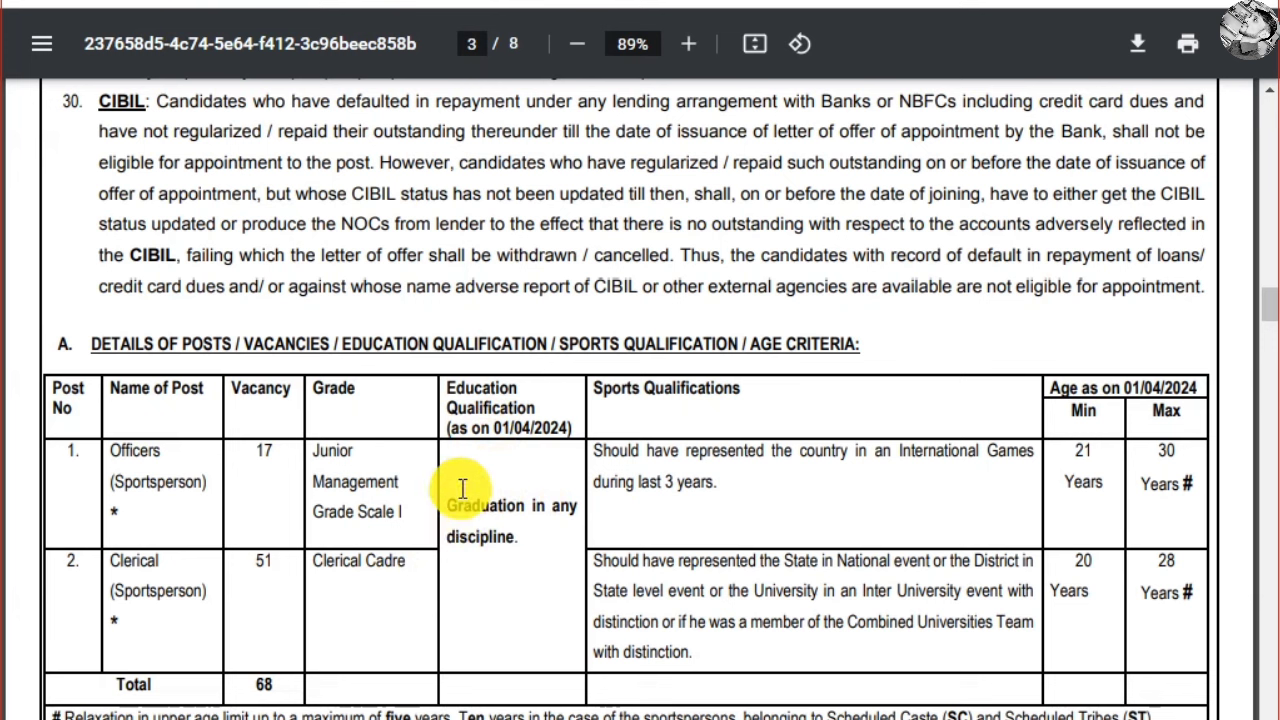
left_click_drag(525, 410, 570, 430)
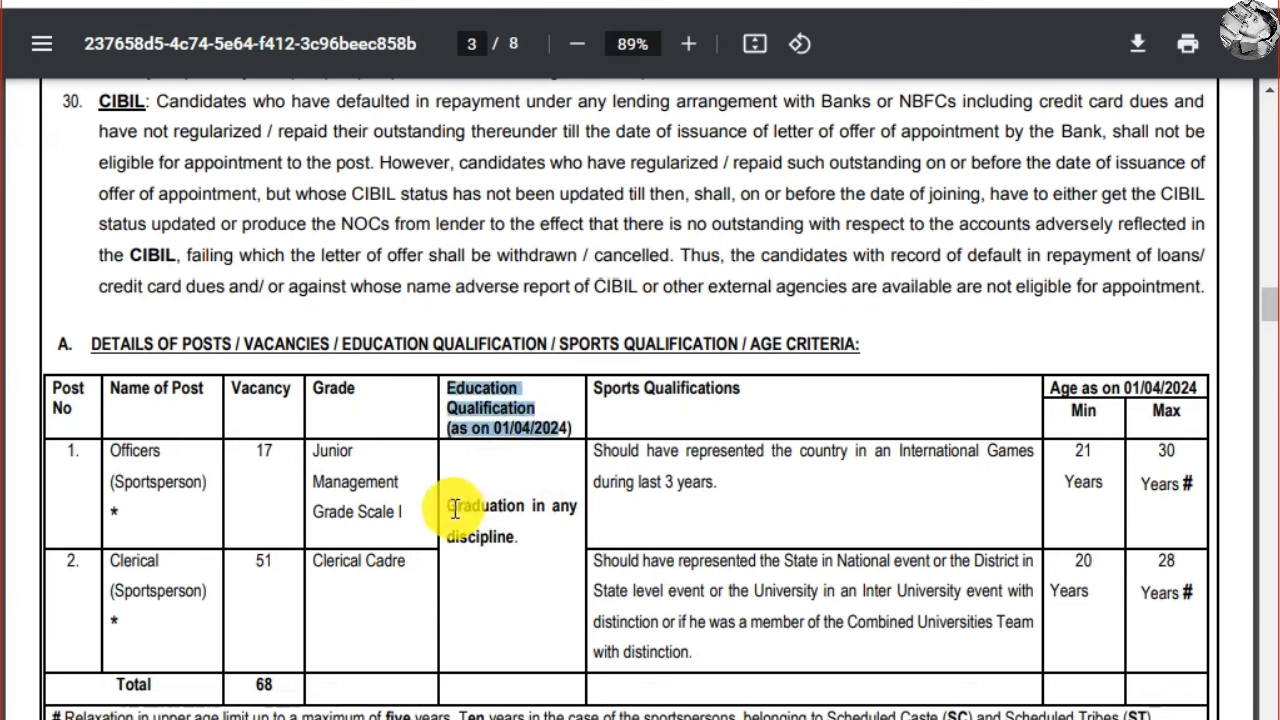
left_click_drag(445, 507, 526, 508)
left_click(552, 535)
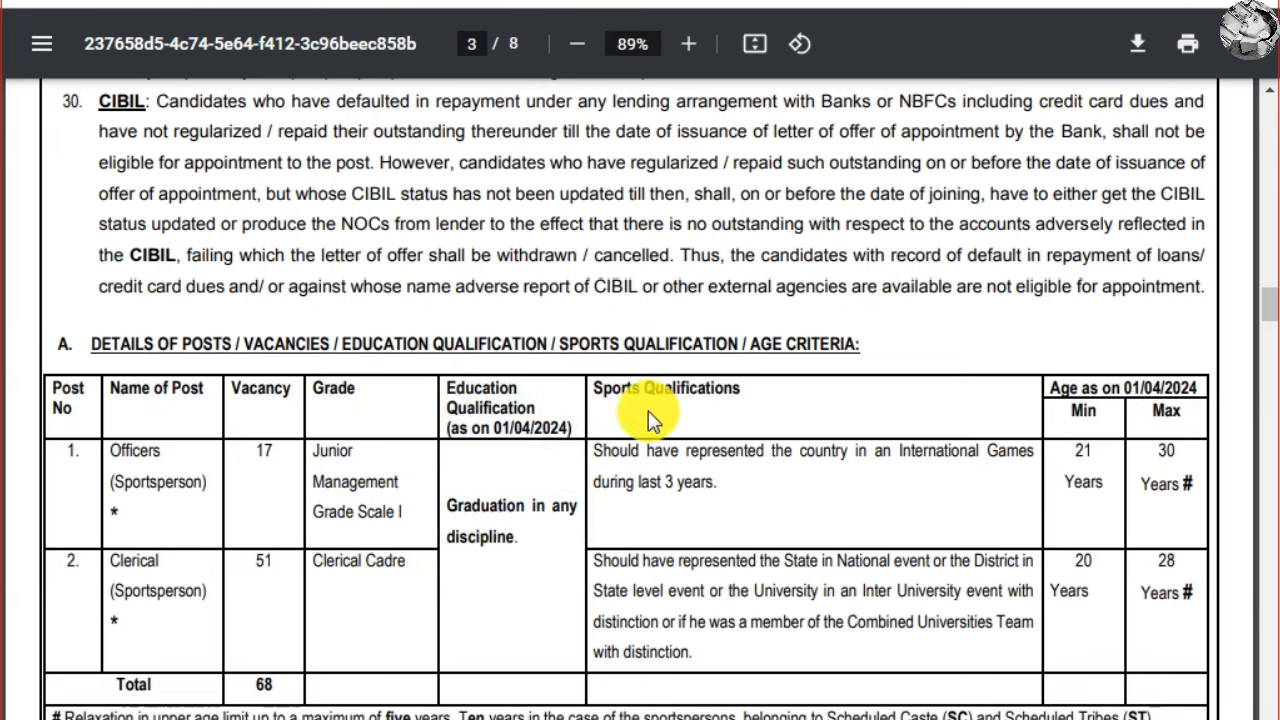
left_click_drag(598, 396, 850, 462)
left_click(744, 435)
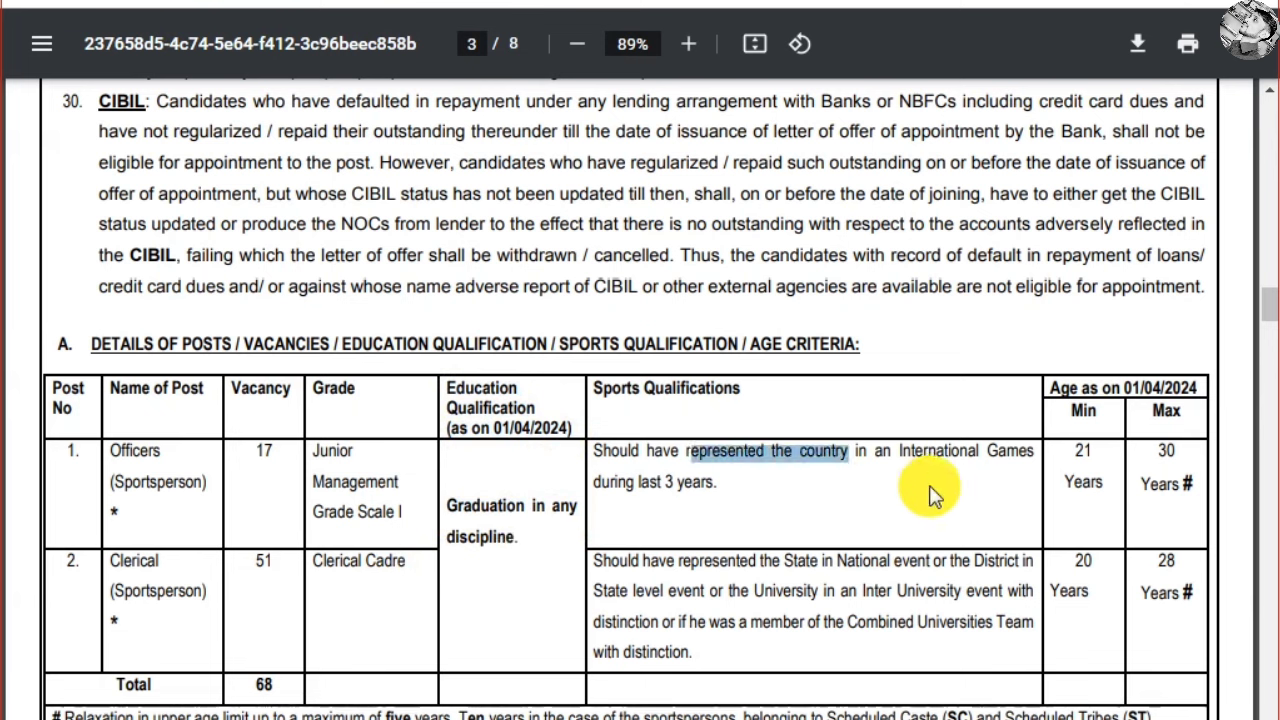
left_click(797, 515)
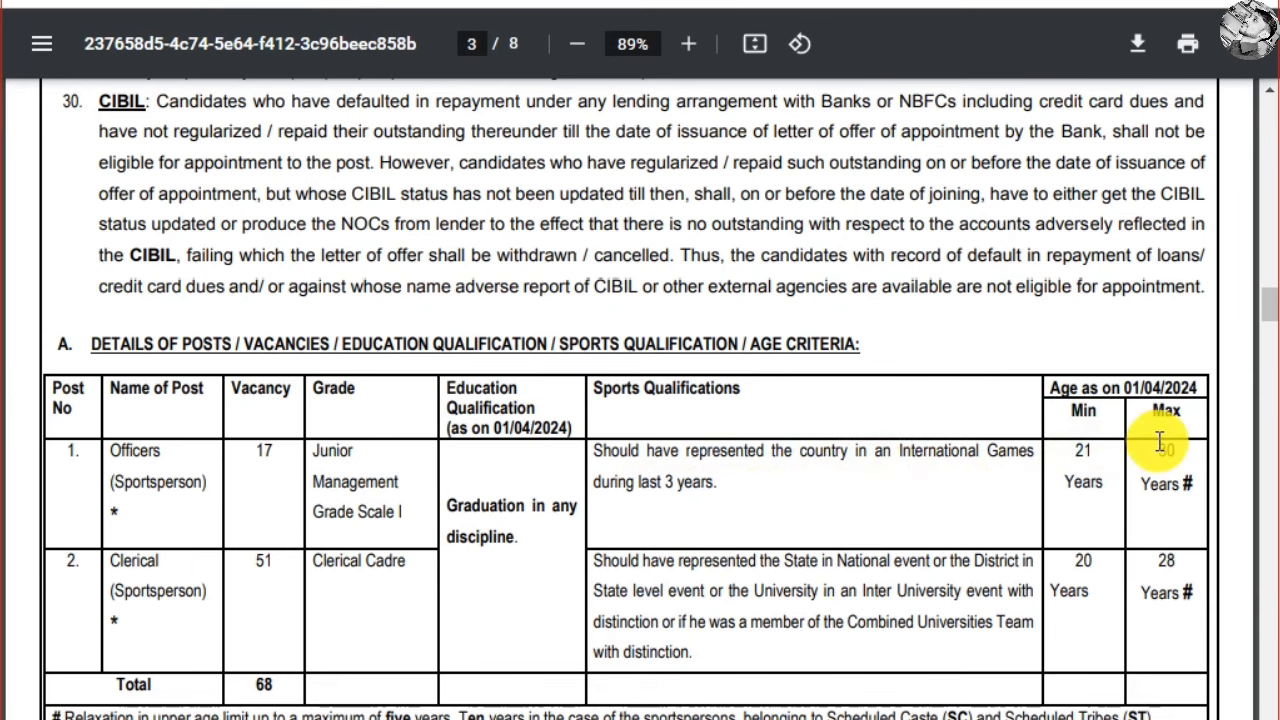
Scroll down and highlight the five-year SC/ST age relaxation note
scroll(526, 497, "down", 3)
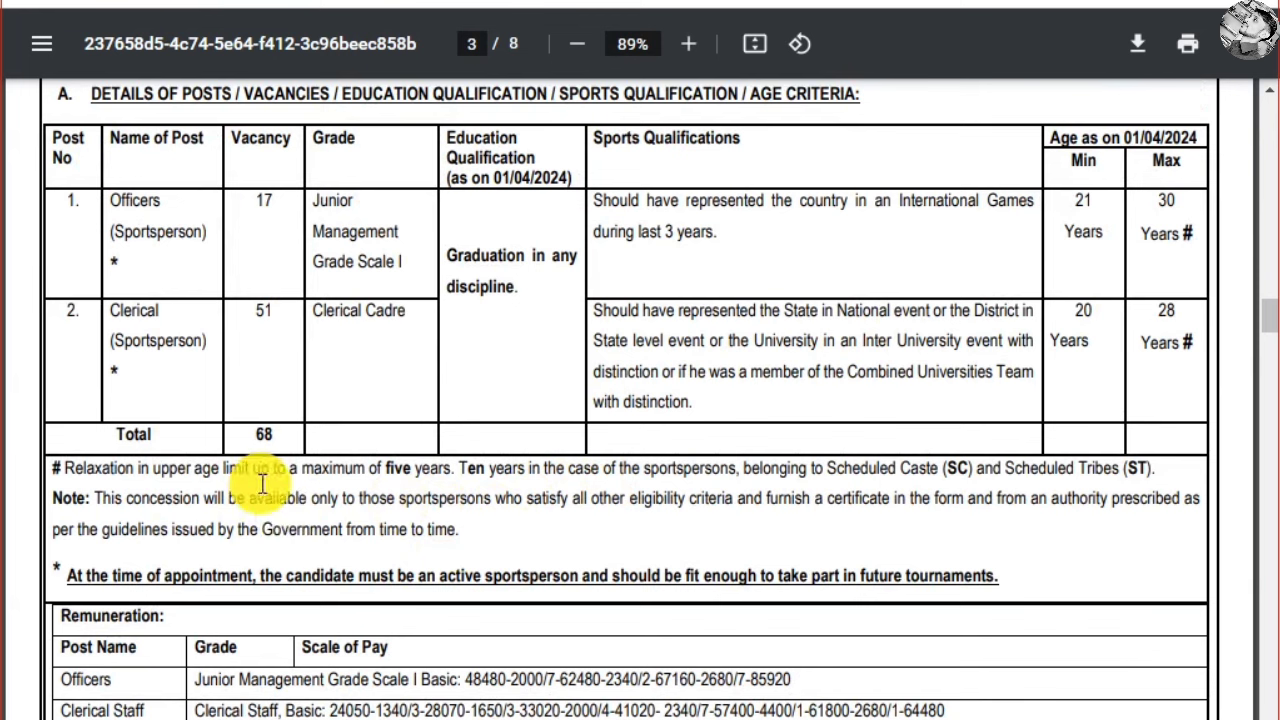
double_click(398, 468)
left_click_drag(476, 492, 983, 552)
left_click(898, 533)
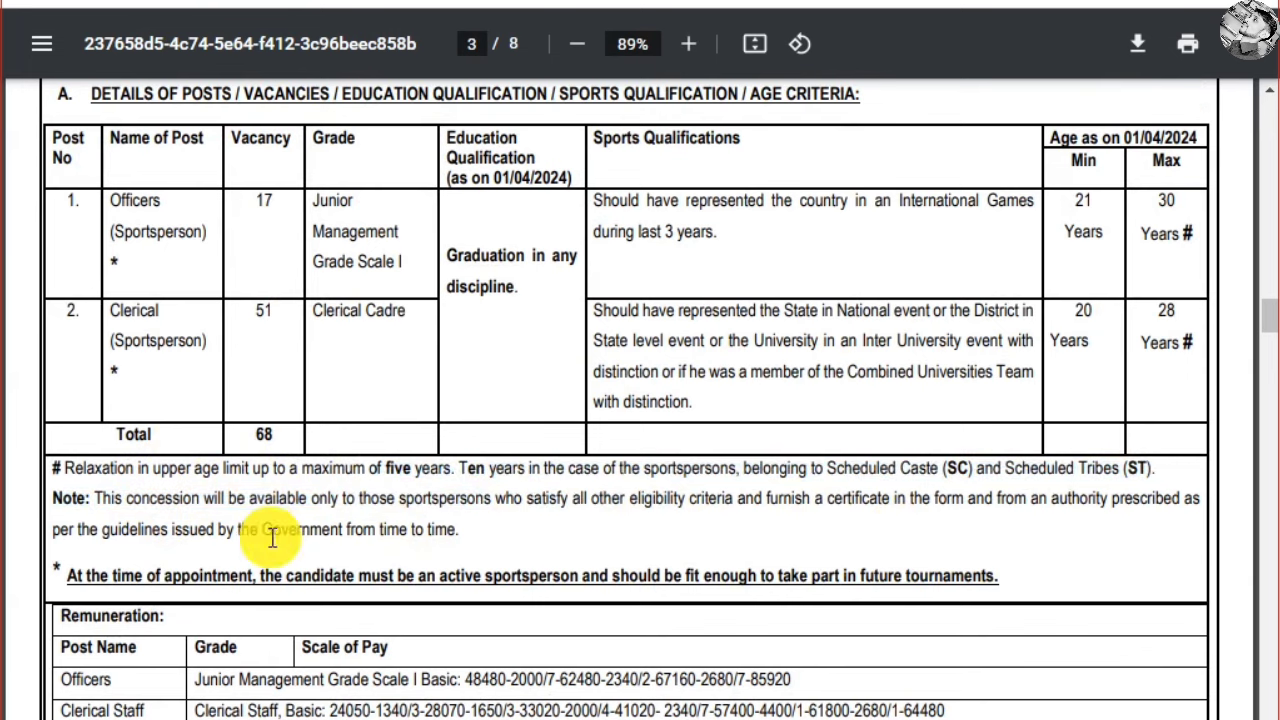
Review the Clerical Staff and Officers pay scales in the Remuneration table, then the sports list
scroll(316, 526, "down", 3)
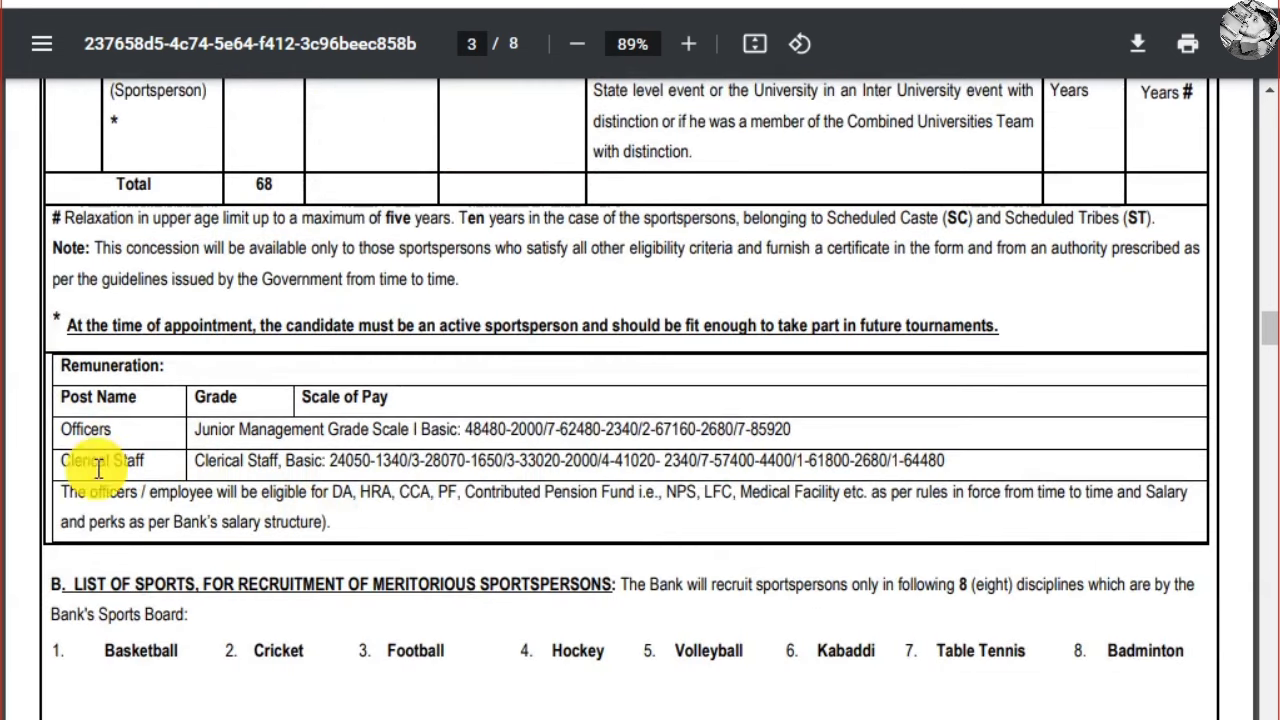
left_click_drag(113, 461, 178, 475)
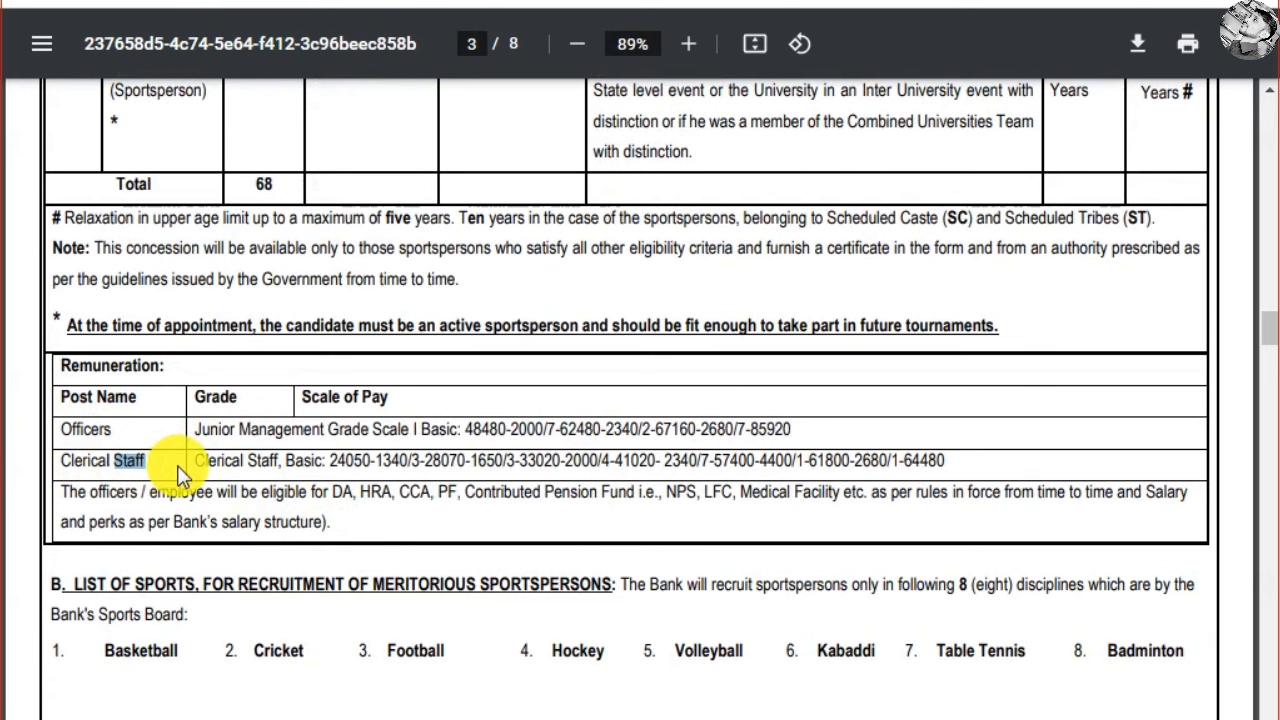
left_click(230, 460)
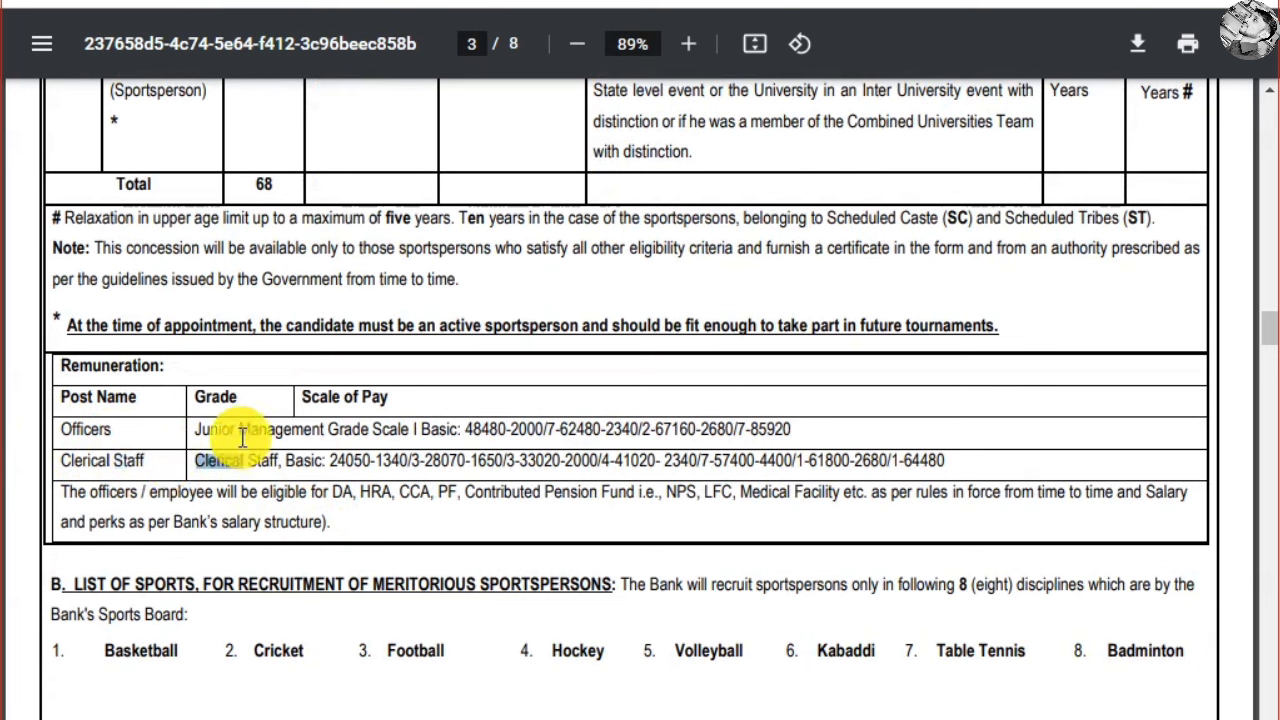
left_click_drag(462, 429, 817, 436)
left_click_drag(500, 492, 512, 493)
left_click(450, 491)
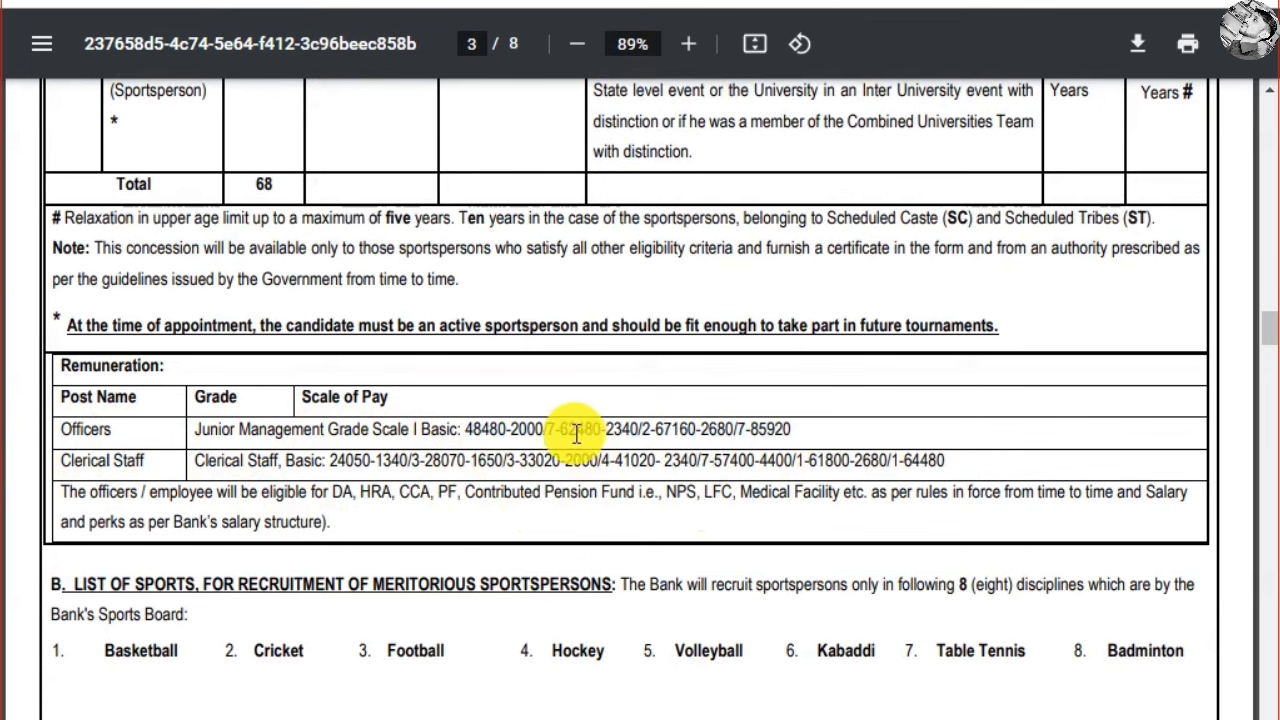
scroll(481, 434, "down", 3)
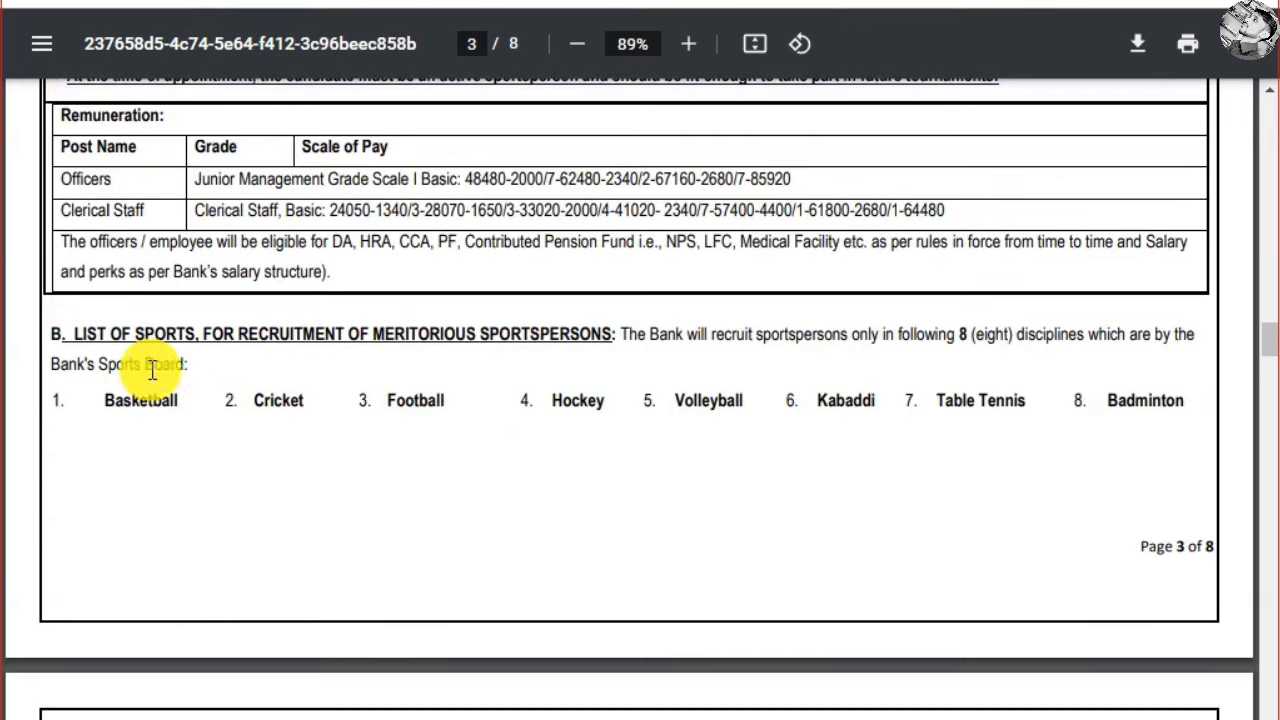
Highlight the Rs 750 application fee and the no-fees exemption wording on page 5
scroll(280, 387, "down", 4)
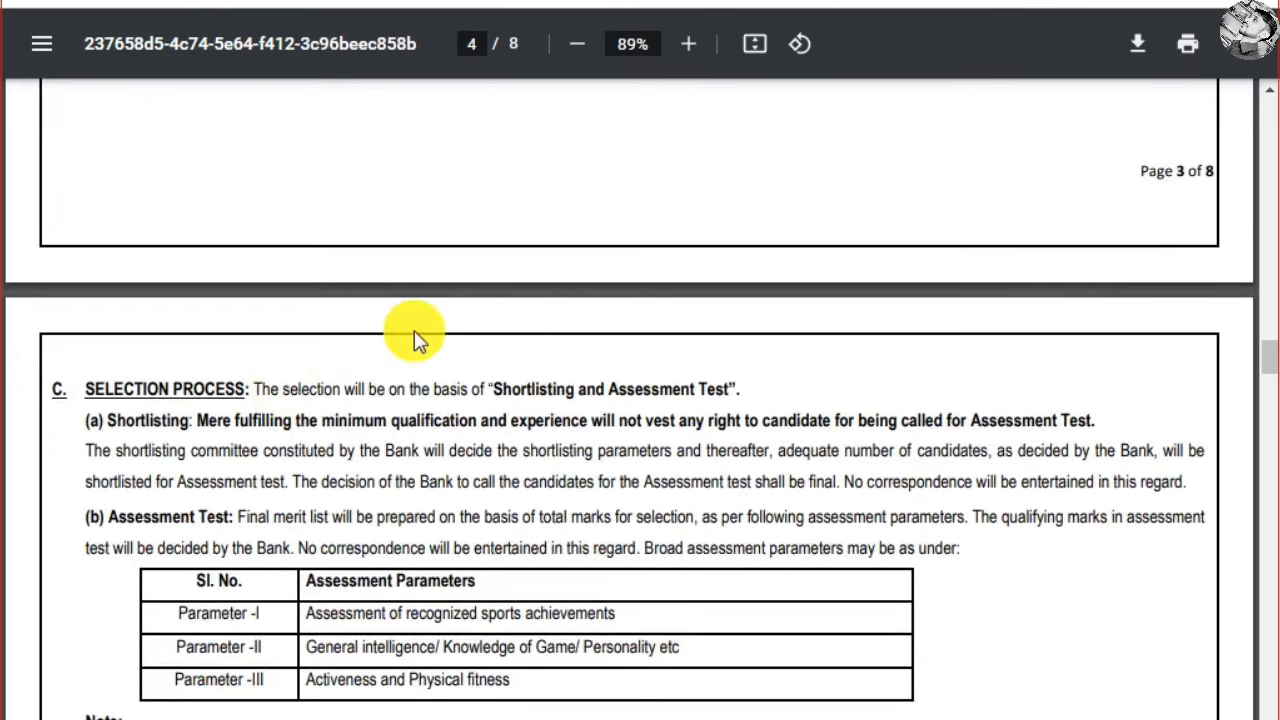
scroll(514, 234, "up", 3)
scroll(643, 363, "down", 15)
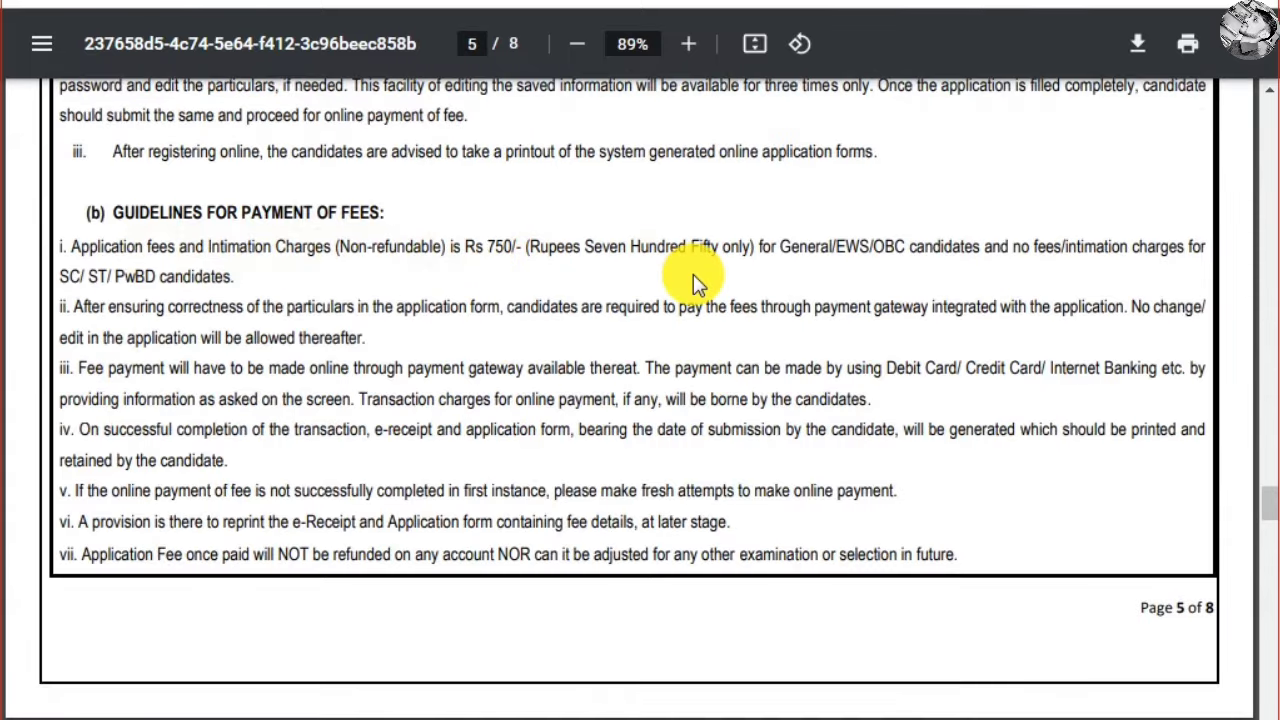
left_click_drag(465, 247, 601, 249)
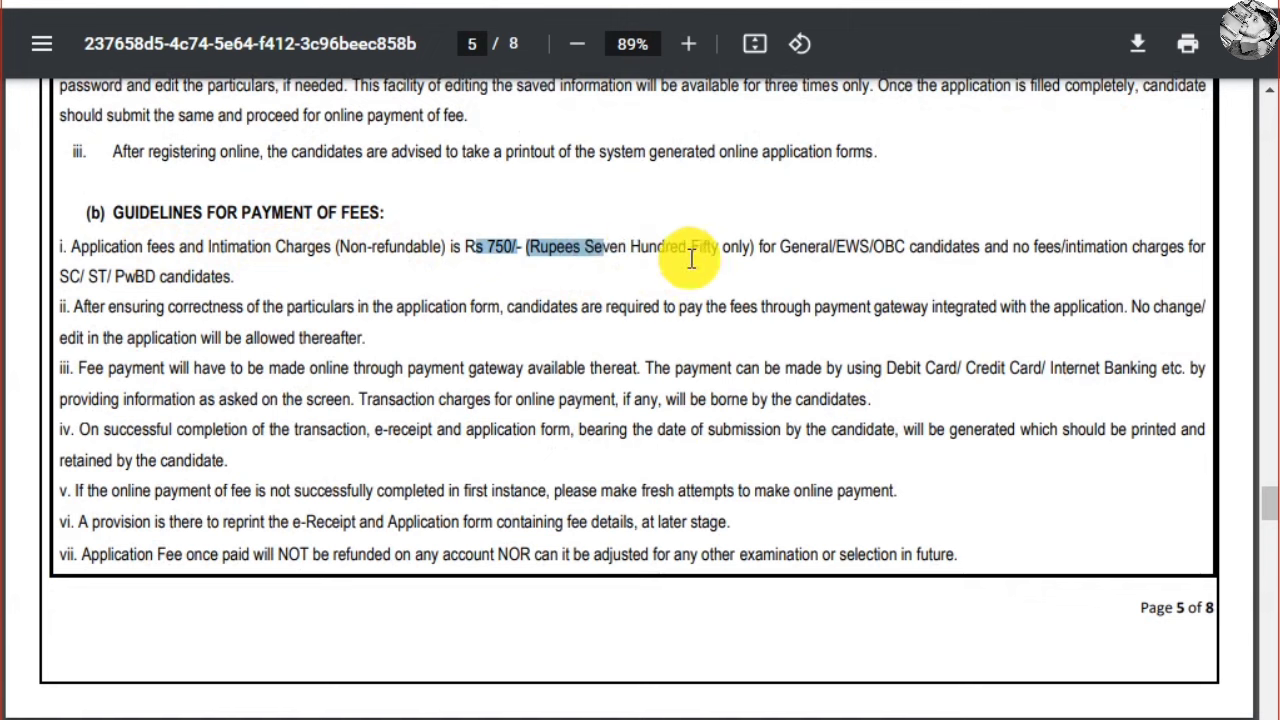
left_click(1030, 306)
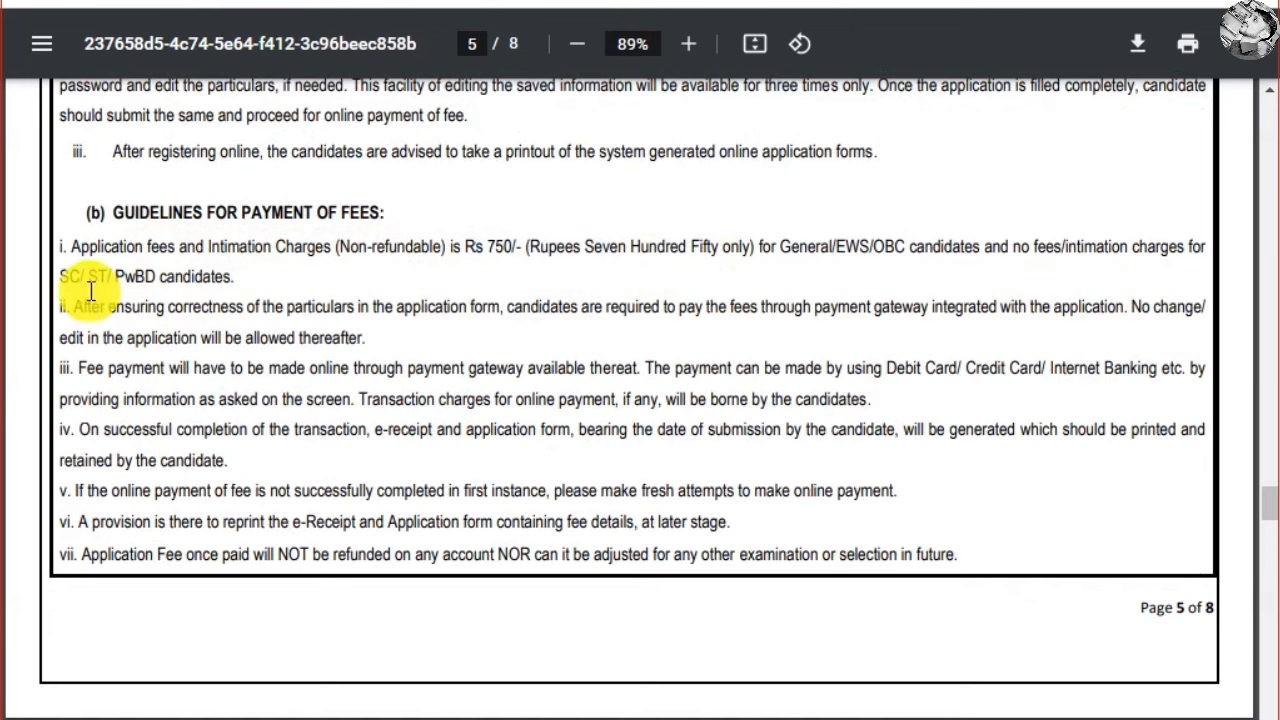
left_click_drag(1016, 256, 1094, 251)
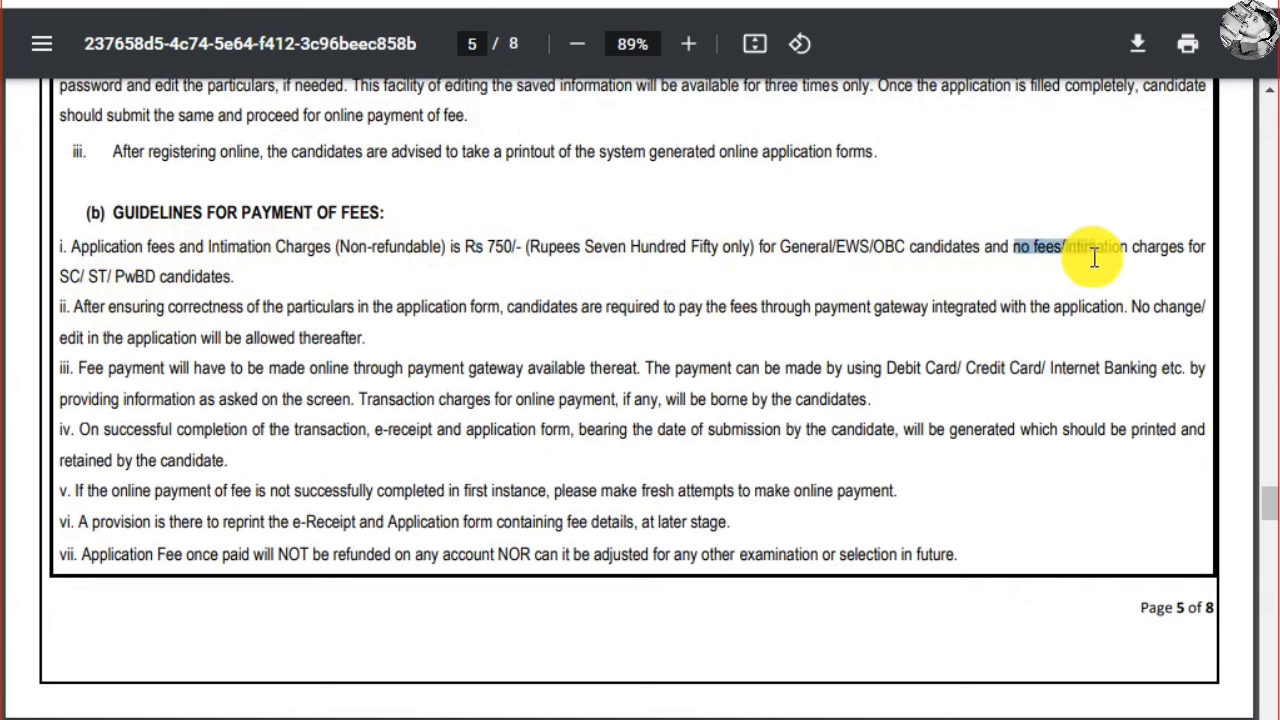
left_click(666, 277)
Scroll through the remaining pages and back up to page 7's General Information
scroll(535, 295, "down", 5)
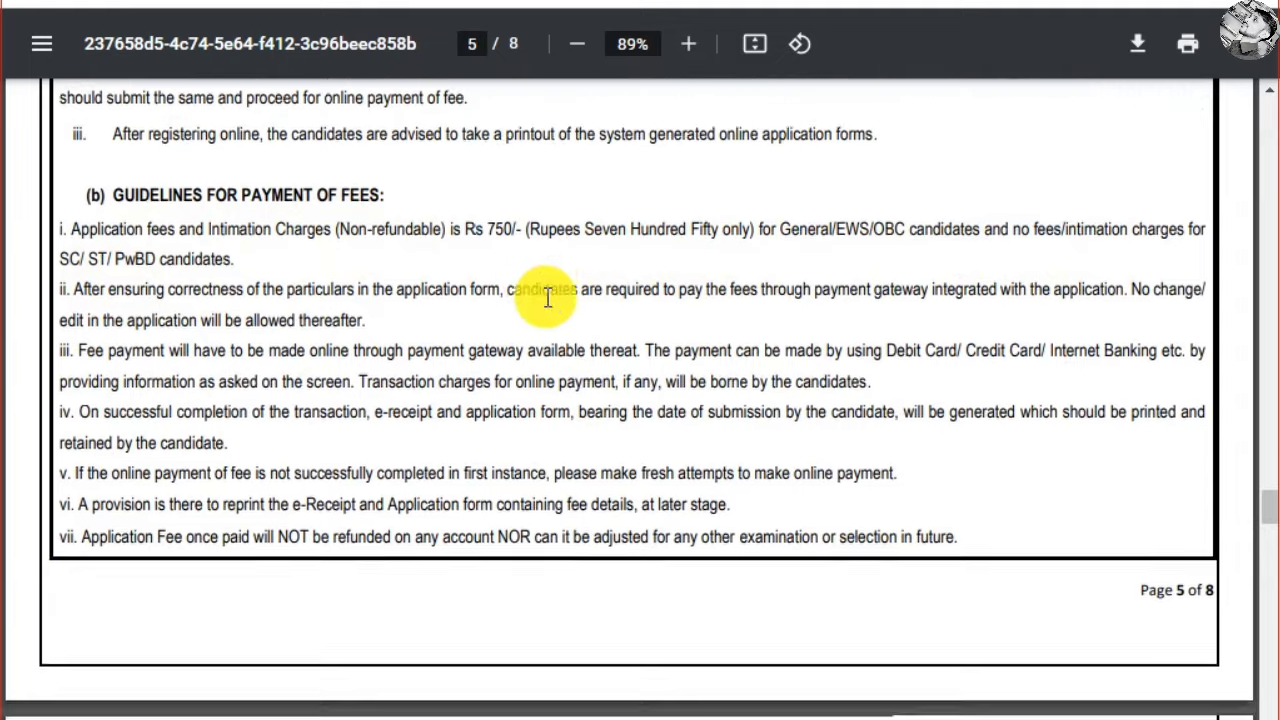
scroll(548, 307, "down", 5)
scroll(548, 307, "down", 15)
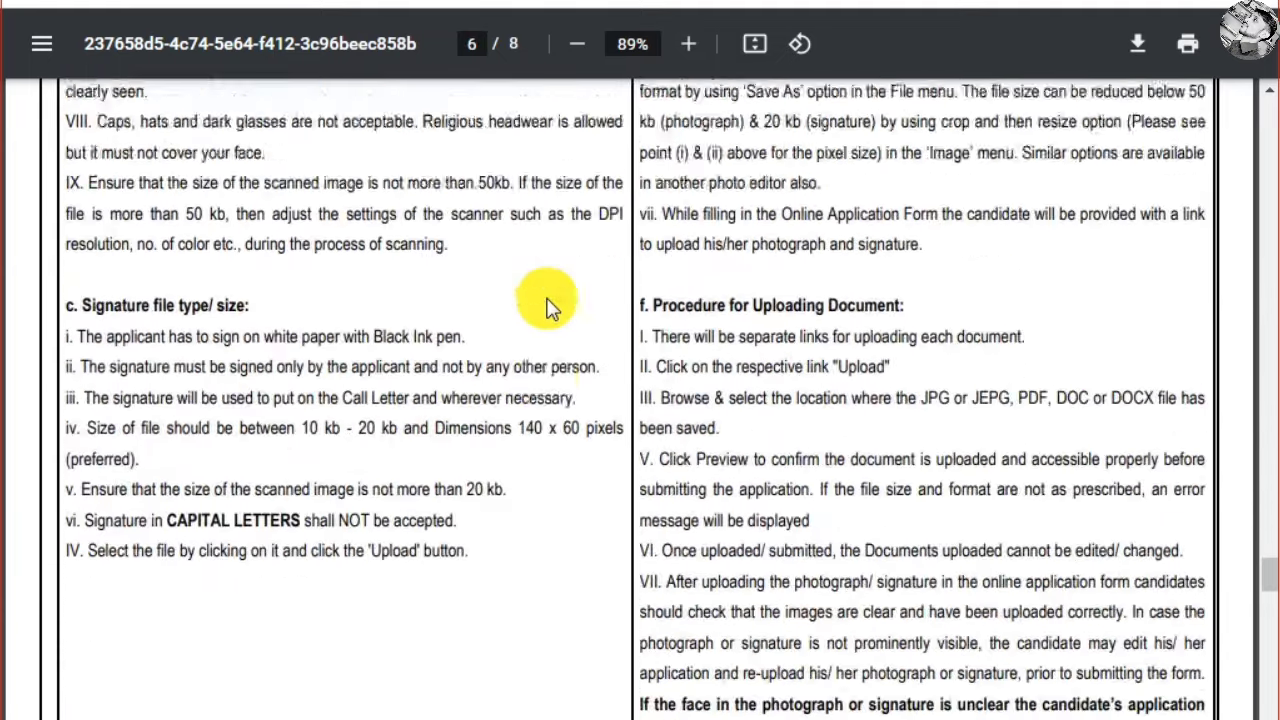
scroll(555, 310, "down", 15)
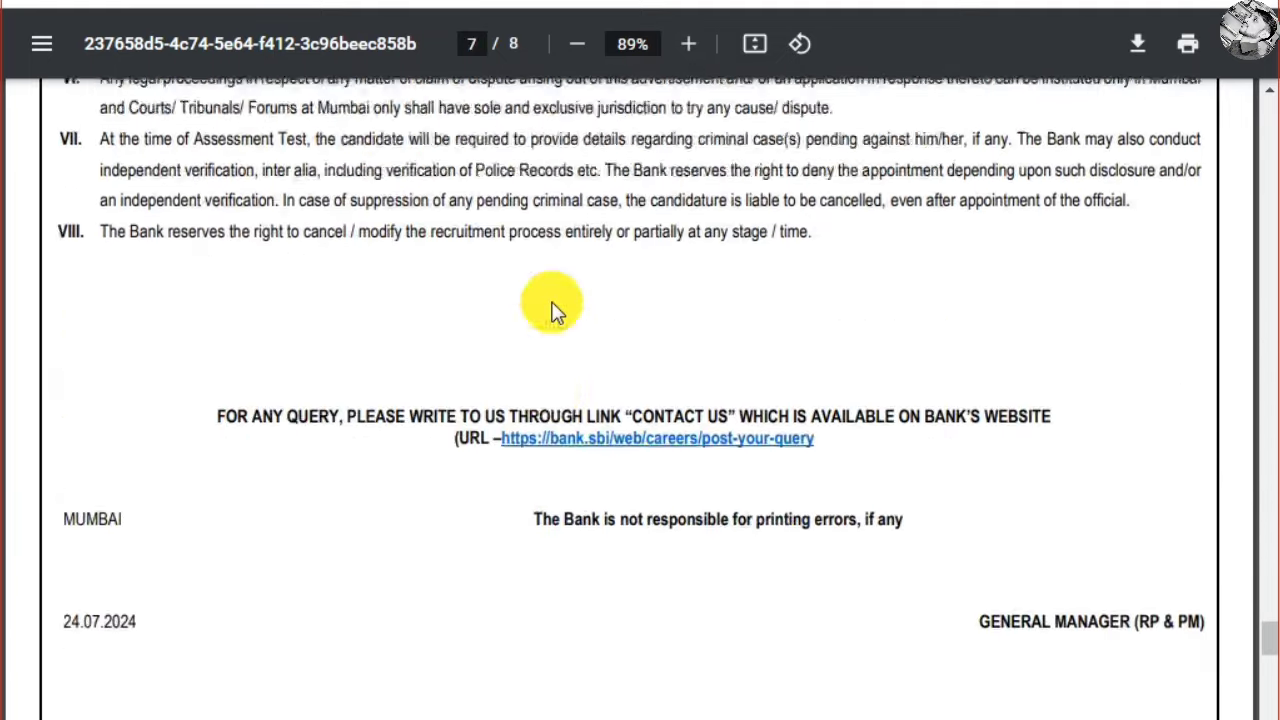
scroll(555, 310, "down", 5)
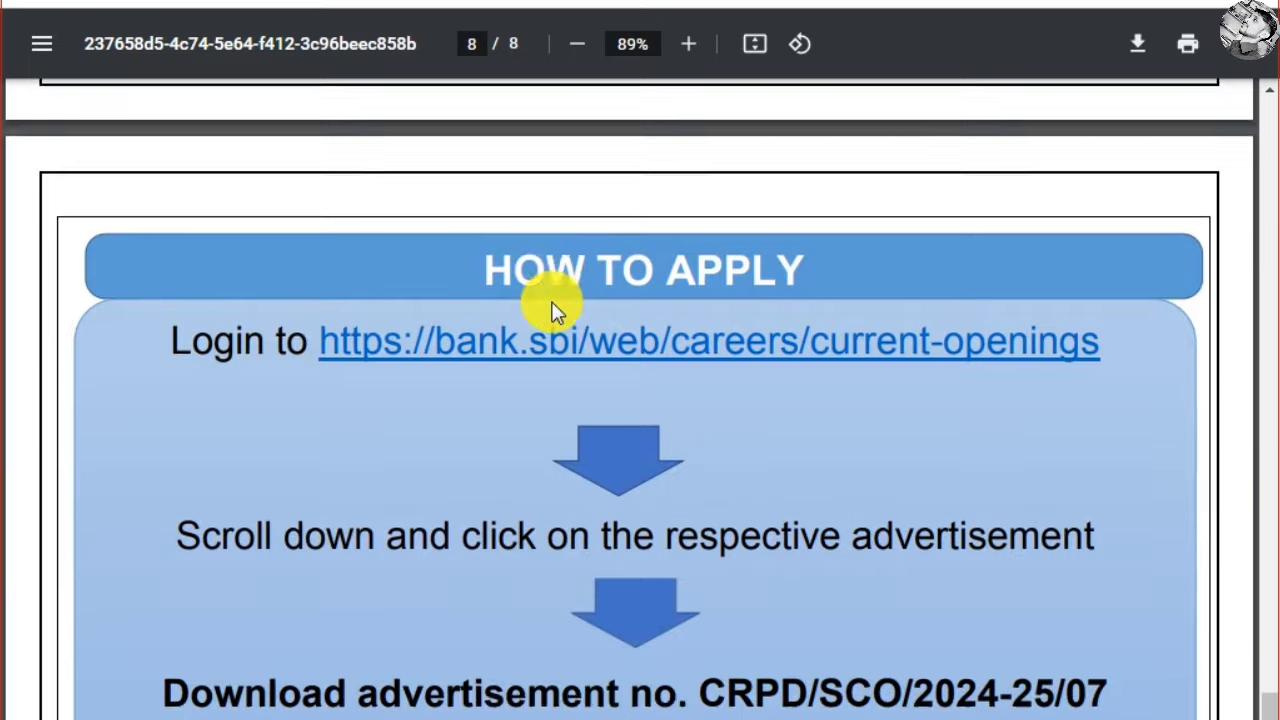
scroll(554, 300, "up", 20)
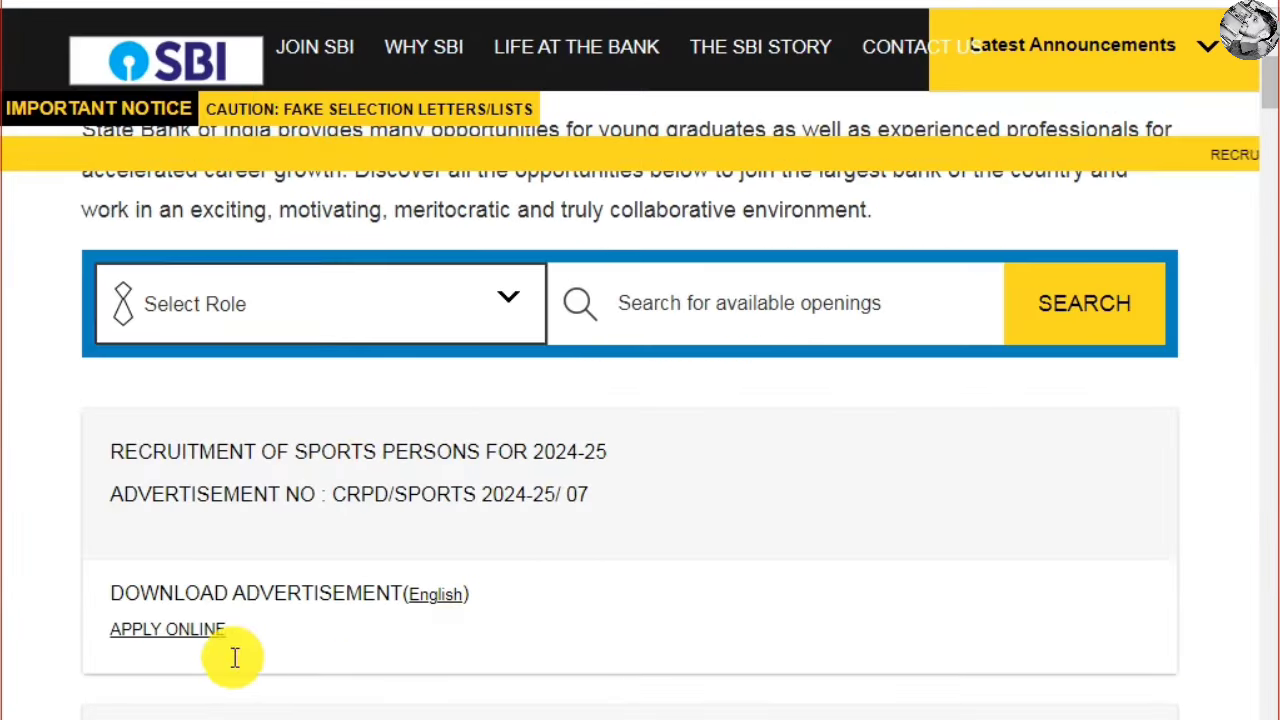
Open the sports persons APPLY ONLINE page, note the 14.08.2024 deadline, and start New Registration
left_click(160, 630)
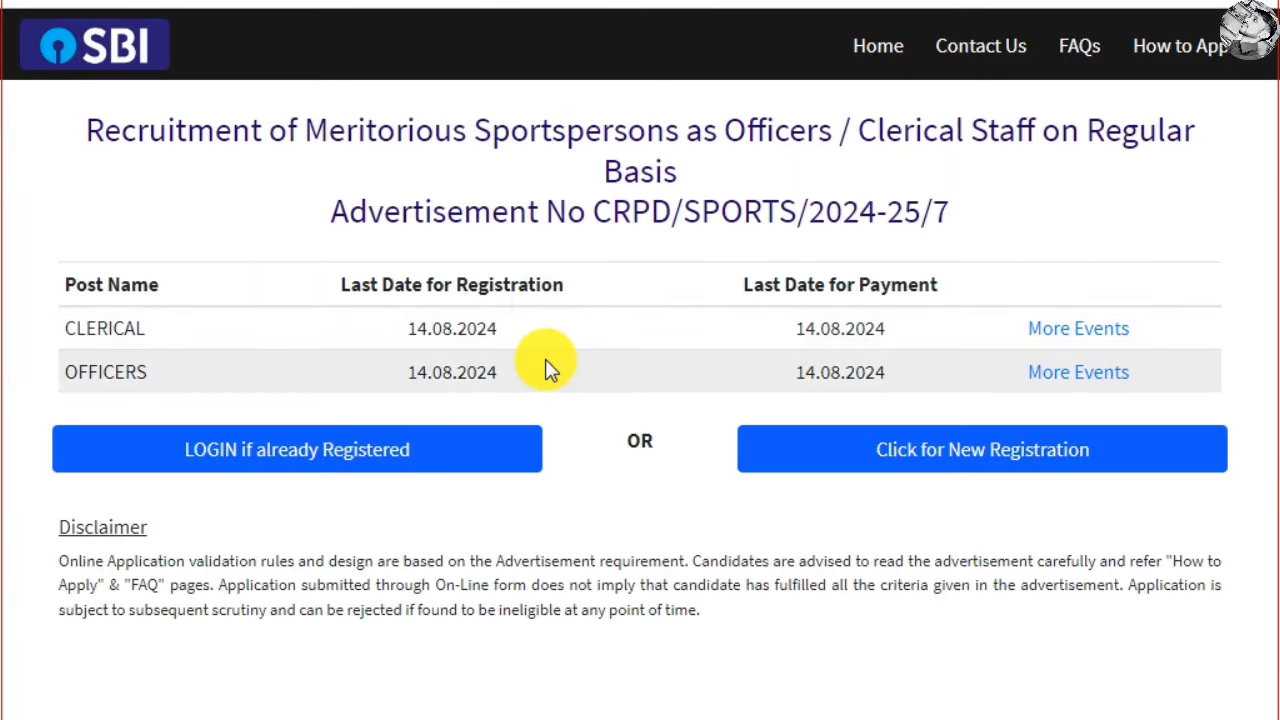
left_click_drag(408, 330, 518, 339)
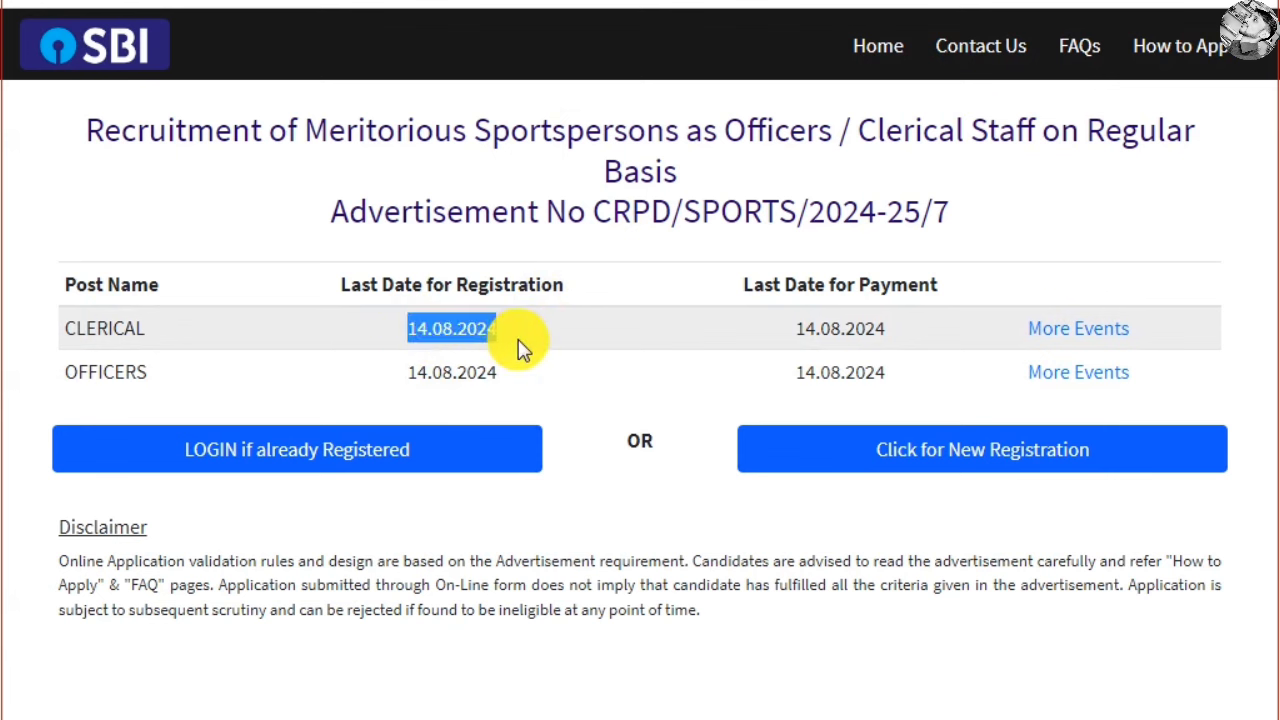
left_click(518, 339)
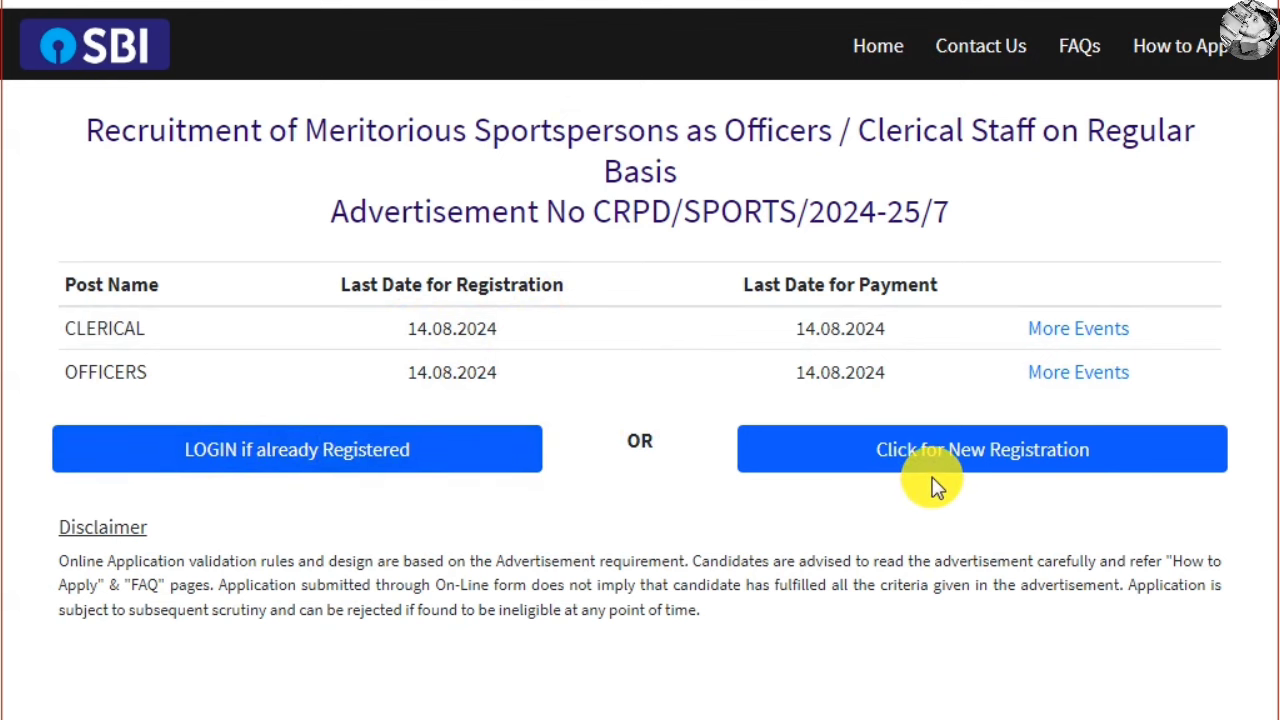
left_click(1013, 467)
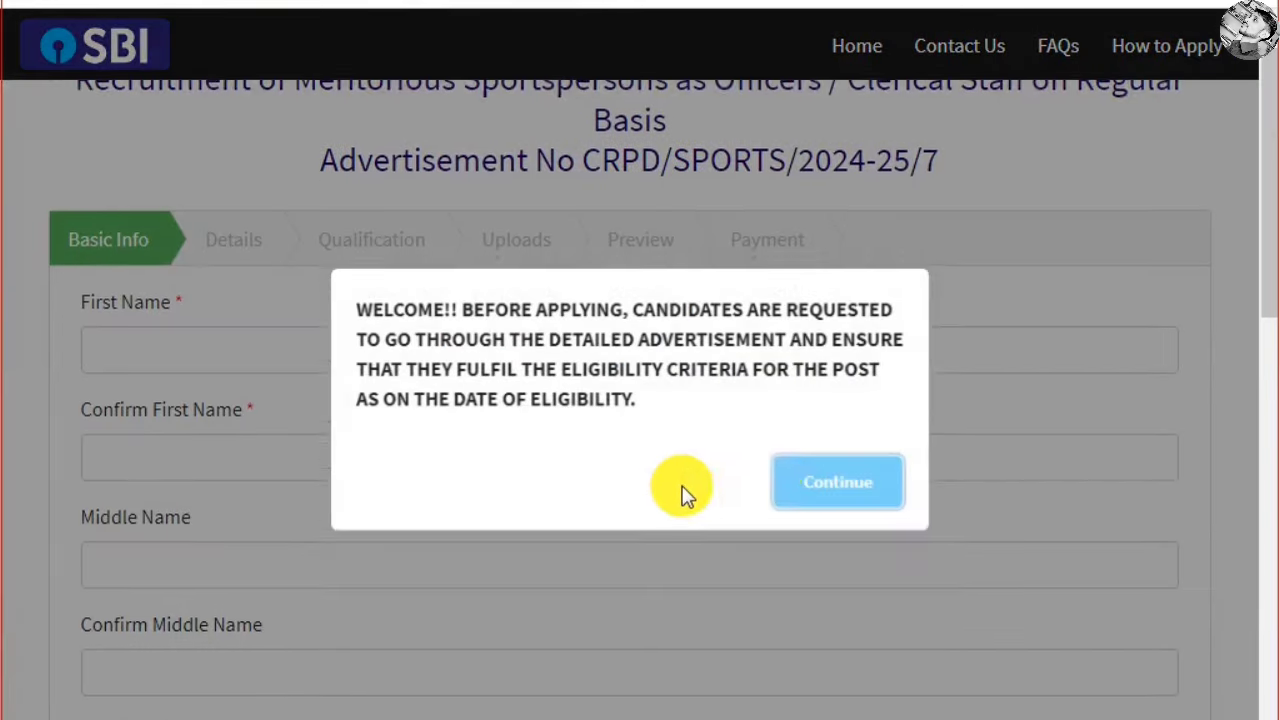
Dismiss the welcome notice, then enter and confirm the candidate's first and last name
left_click(840, 484)
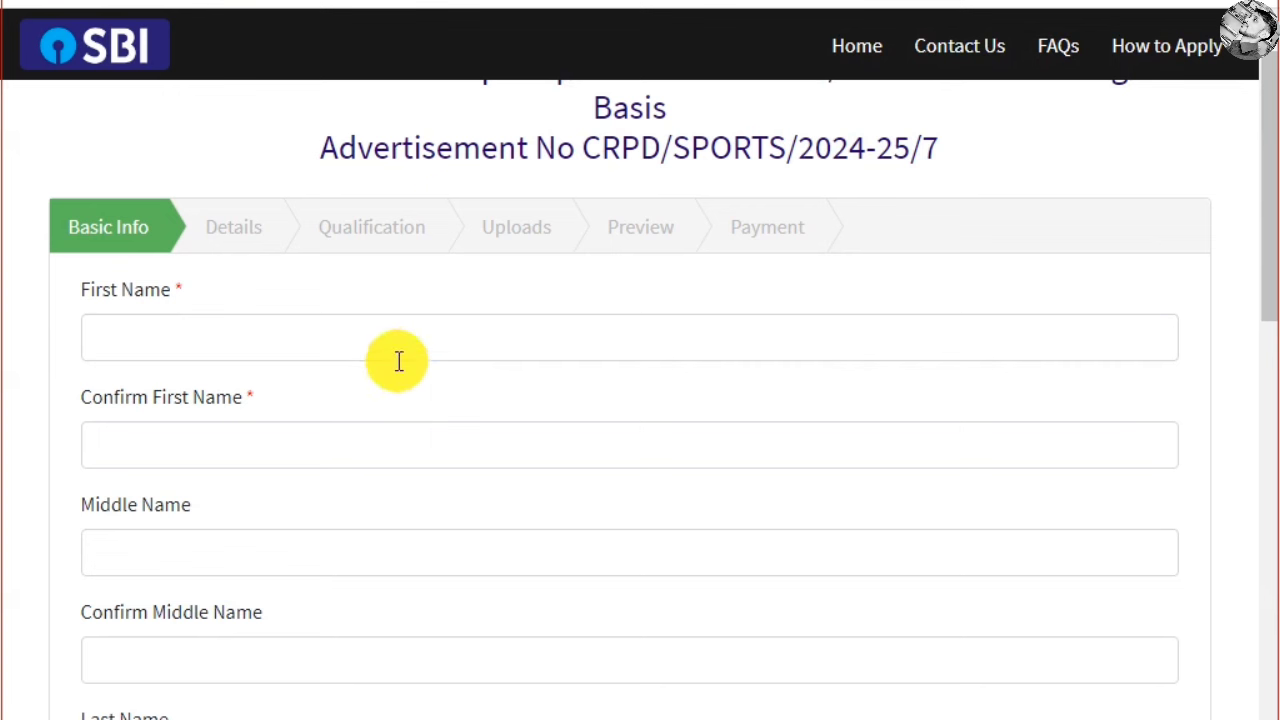
left_click(468, 342)
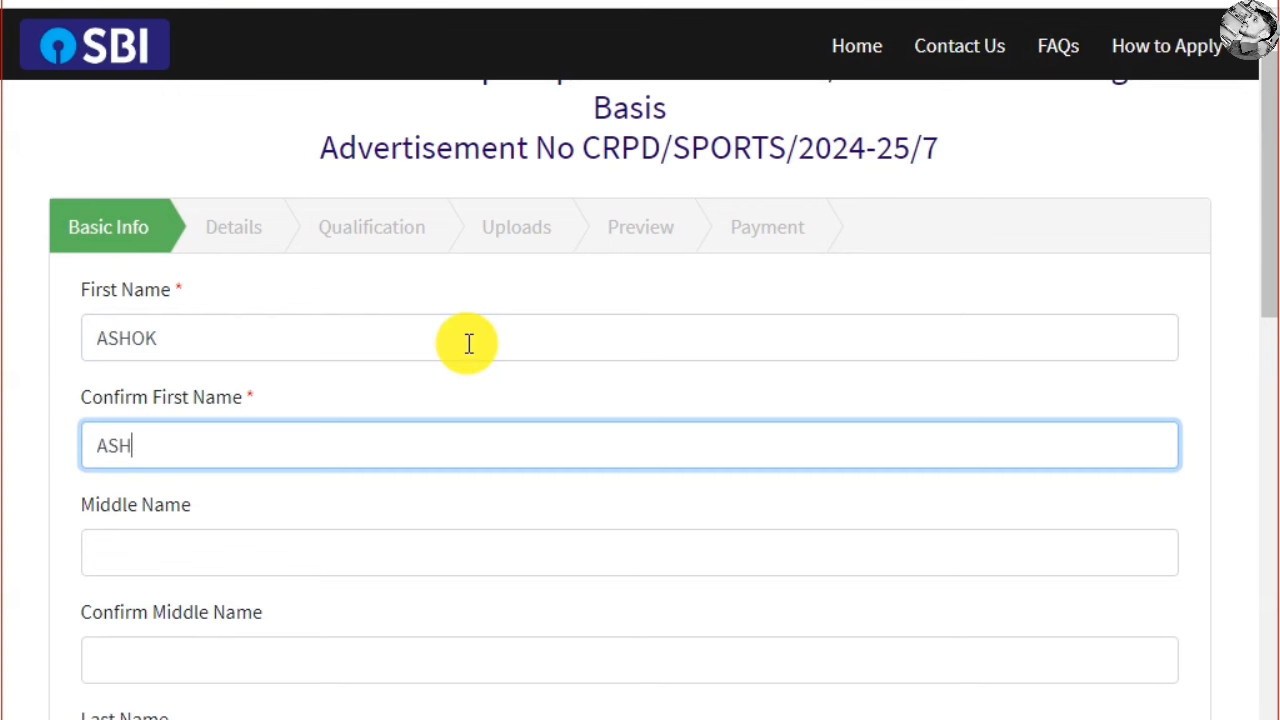
scroll(346, 440, "down", 3)
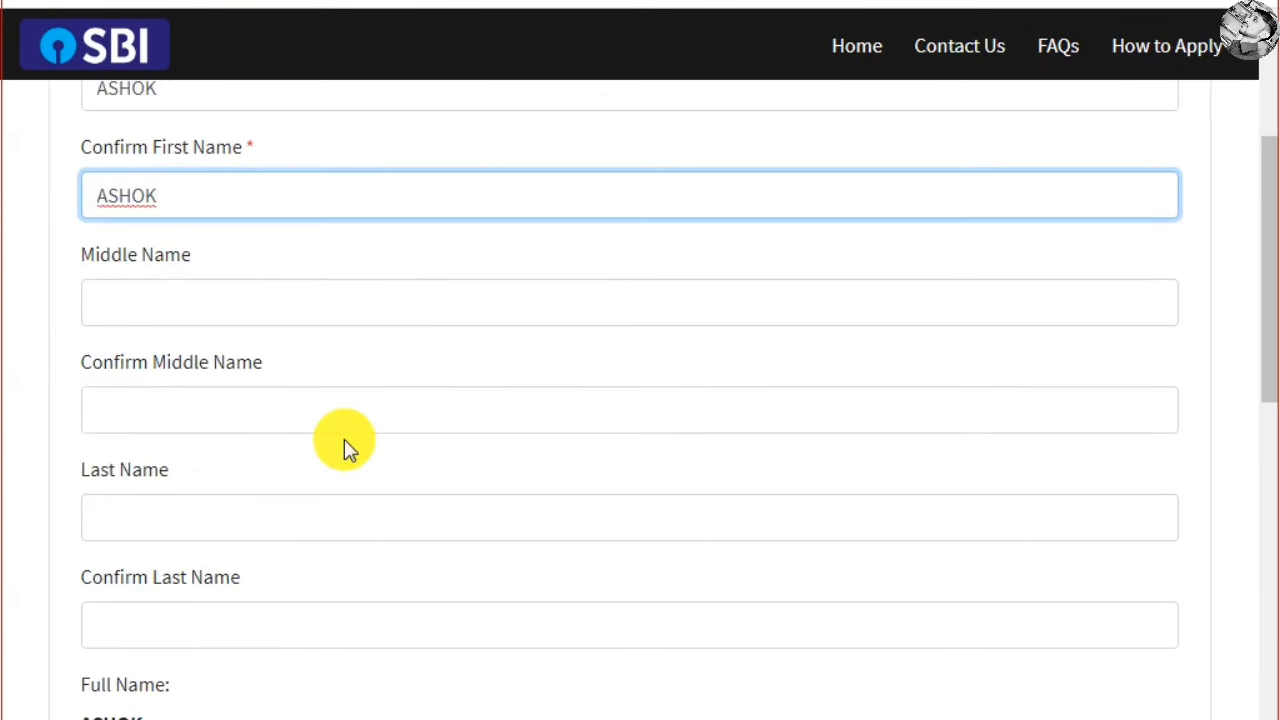
scroll(190, 402, "down", 1)
left_click(189, 404)
type("YADAV")
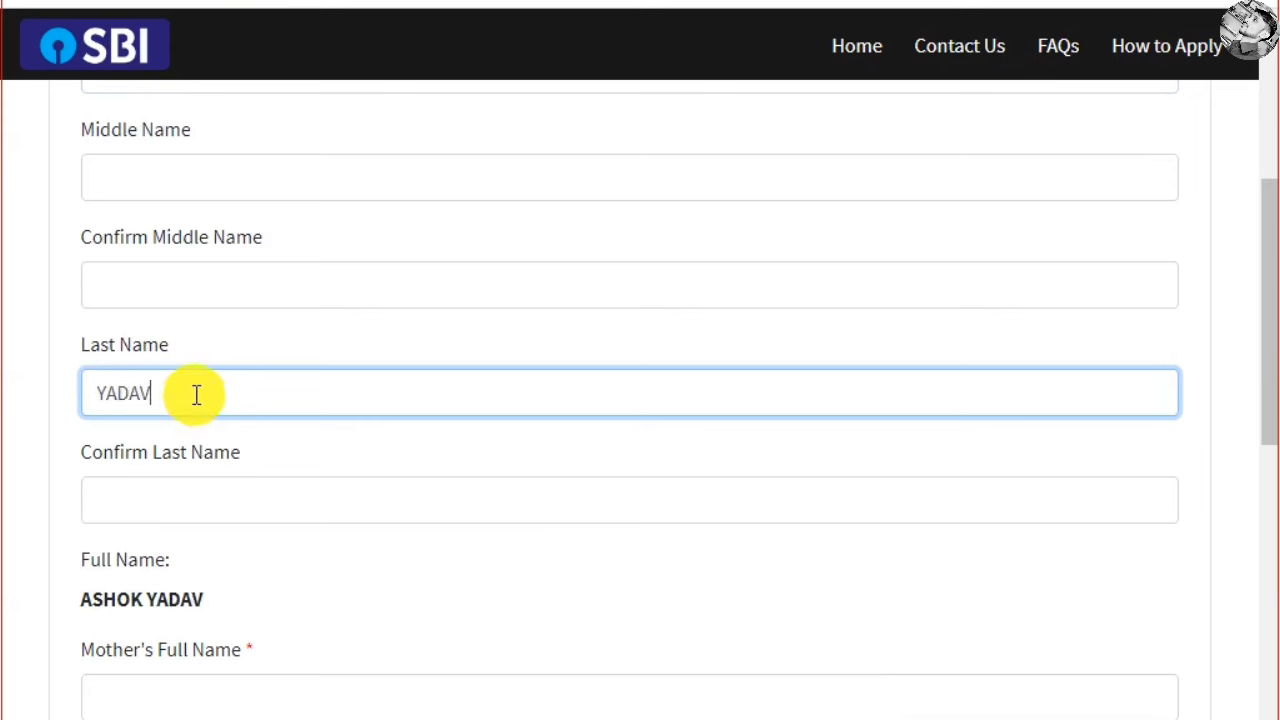
left_click(185, 496)
type("YA")
Fill in the mother's name, and enter and confirm the mobile number and e-mail address
scroll(185, 496, "down", 2)
left_click(262, 462)
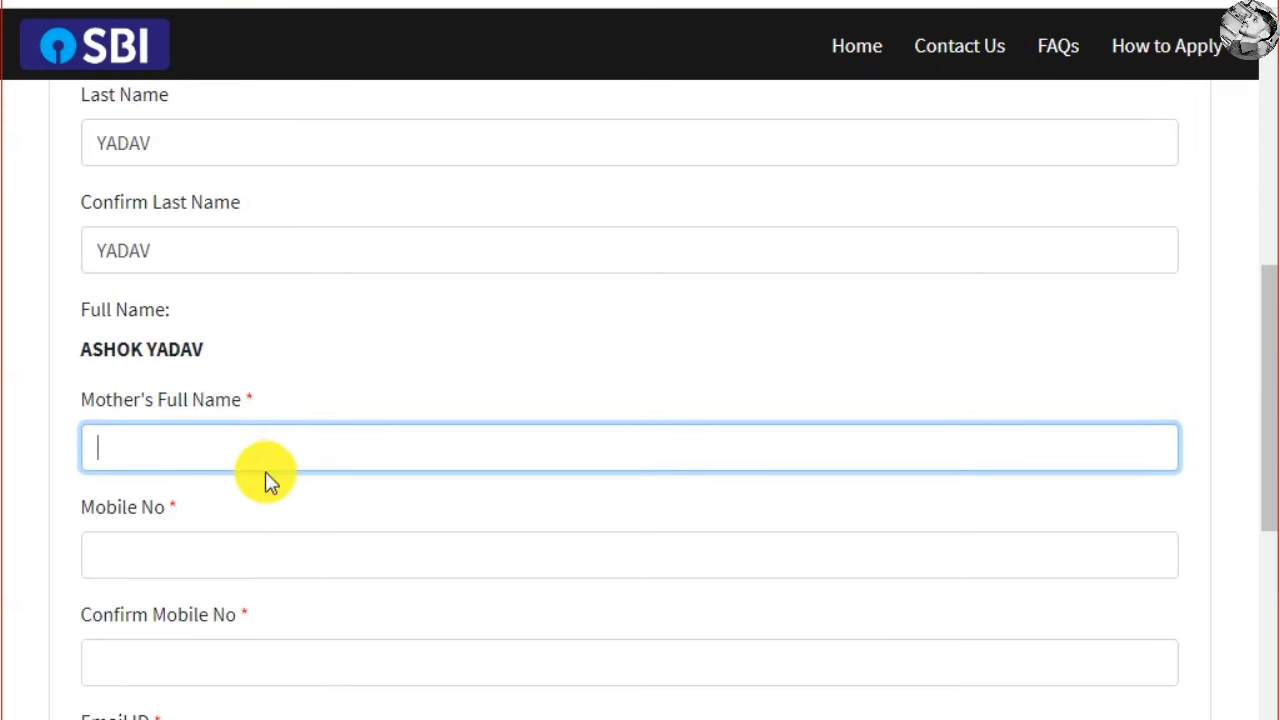
scroll(271, 457, "down", 1)
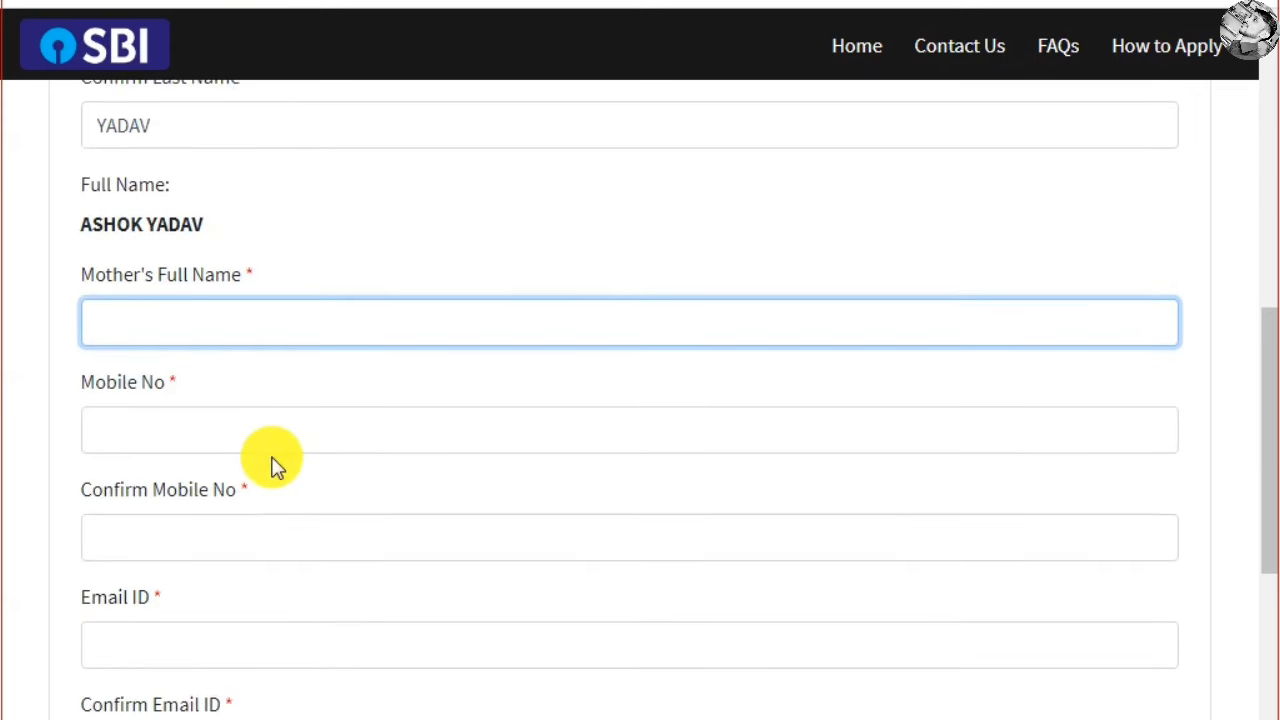
left_click(270, 425)
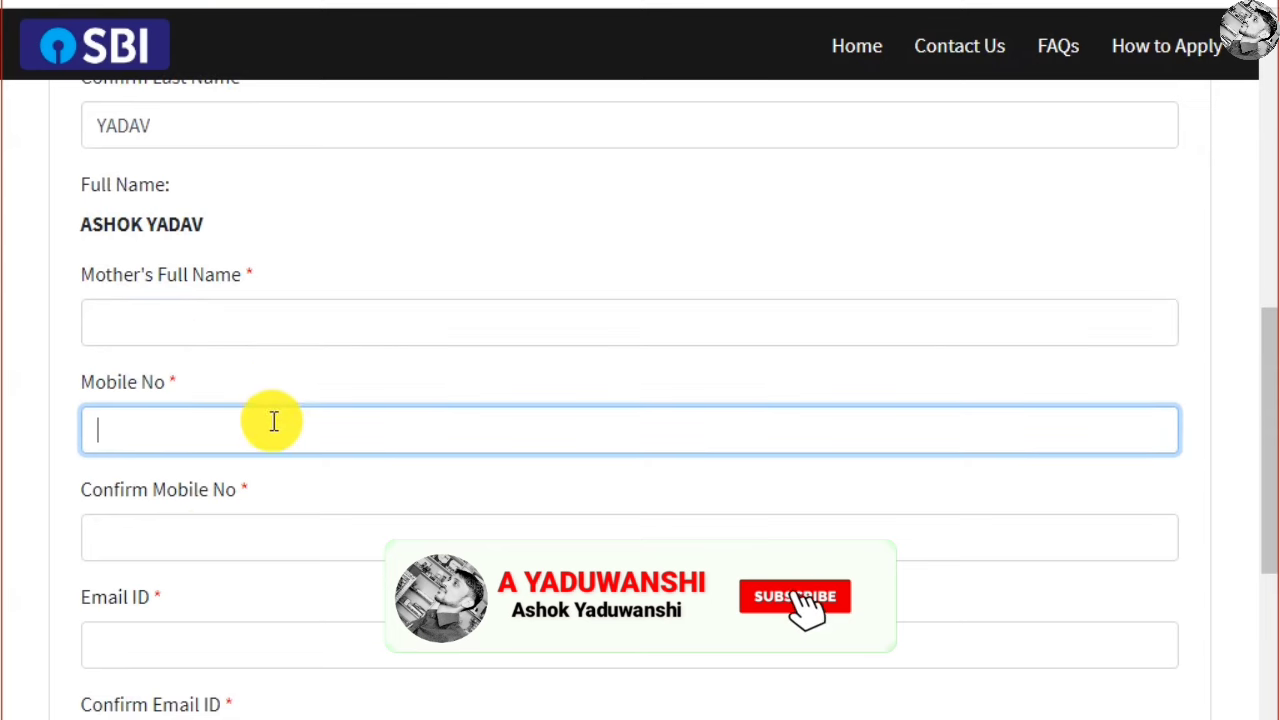
left_click(228, 514)
scroll(228, 514, "down", 2)
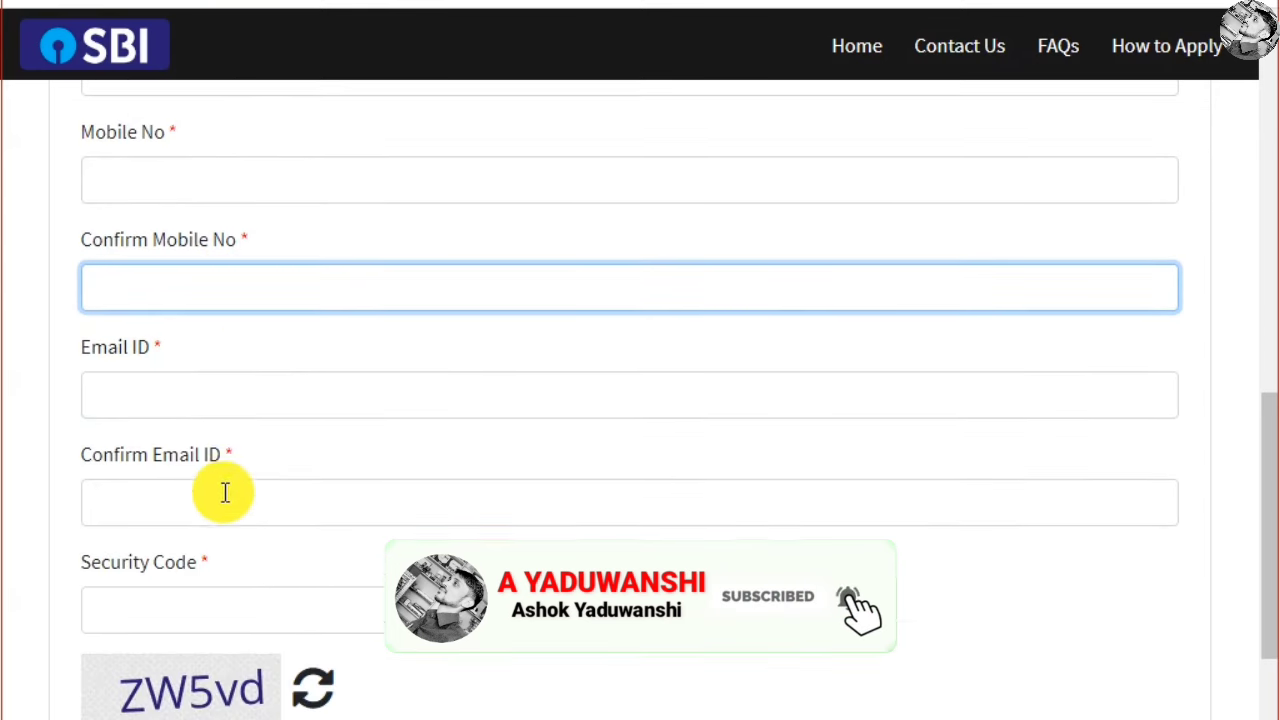
left_click(229, 395)
left_click(333, 496)
Enter the image security code, register, and confirm the details in the Are you sure? dialog
scroll(333, 496, "down", 2)
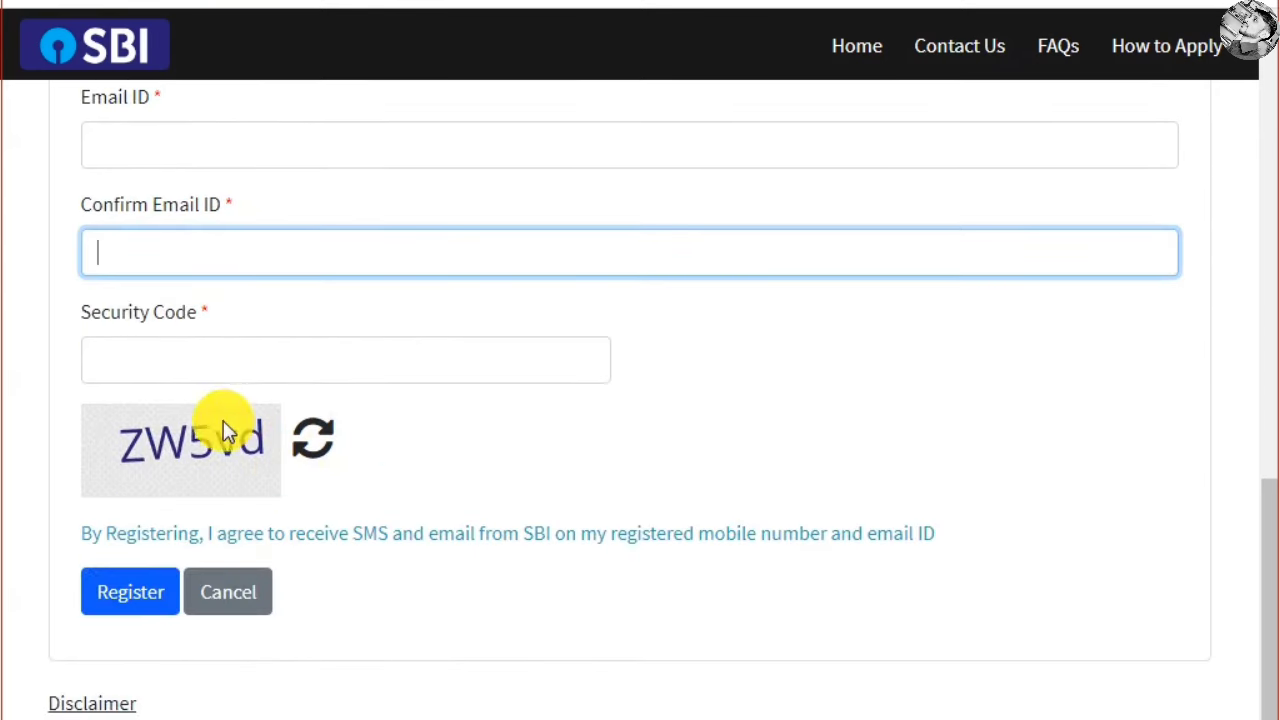
left_click(229, 349)
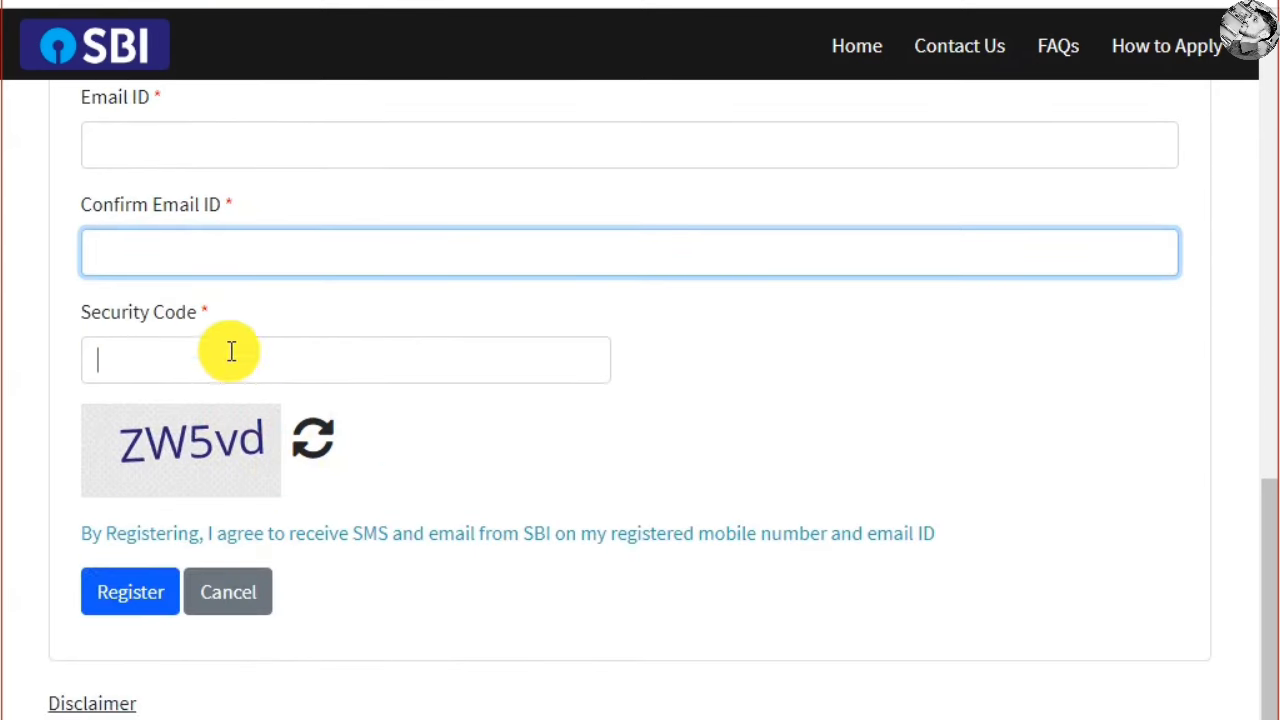
left_click(152, 612)
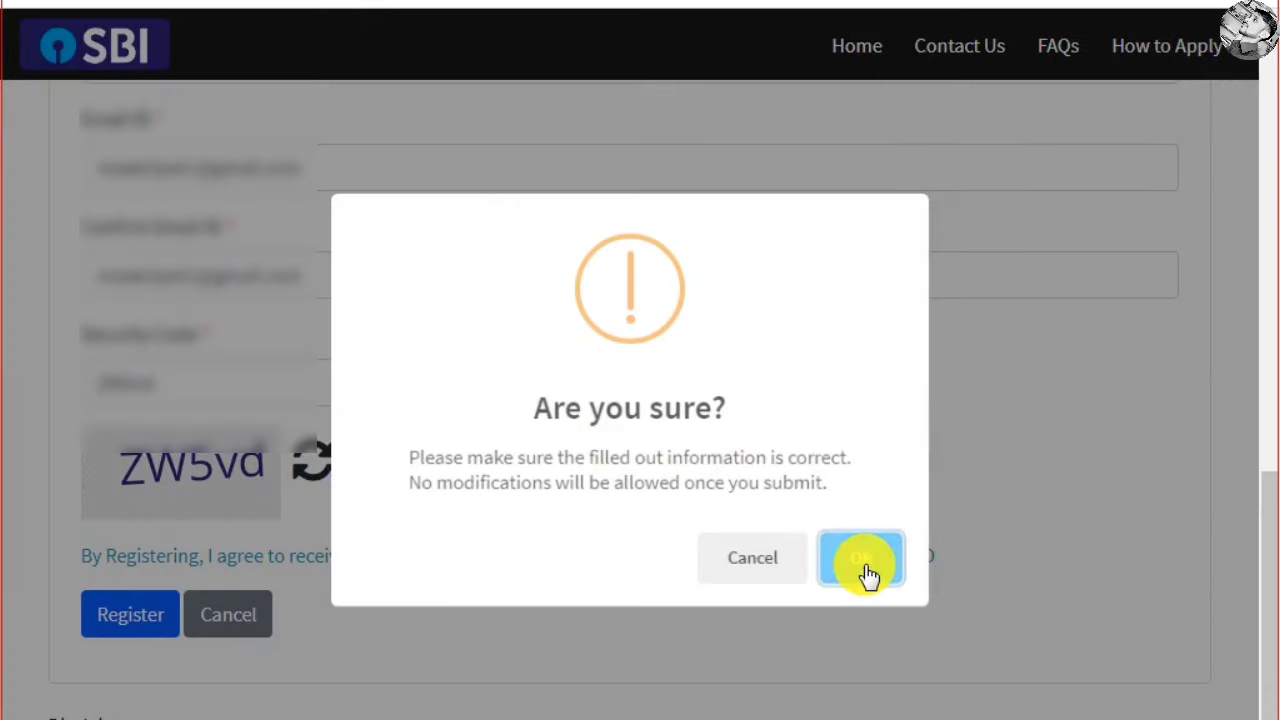
left_click(862, 558)
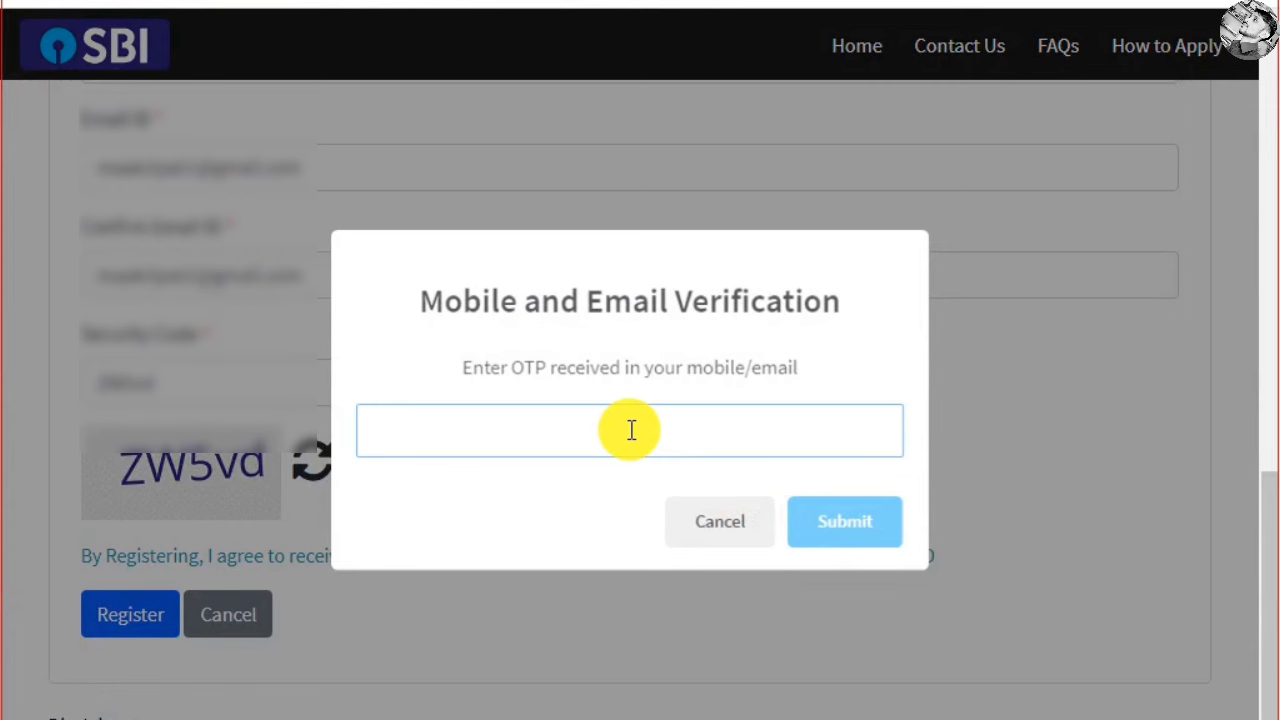
Submit the OTP verification and continue past the welcome notice to Basic Info
left_click(845, 522)
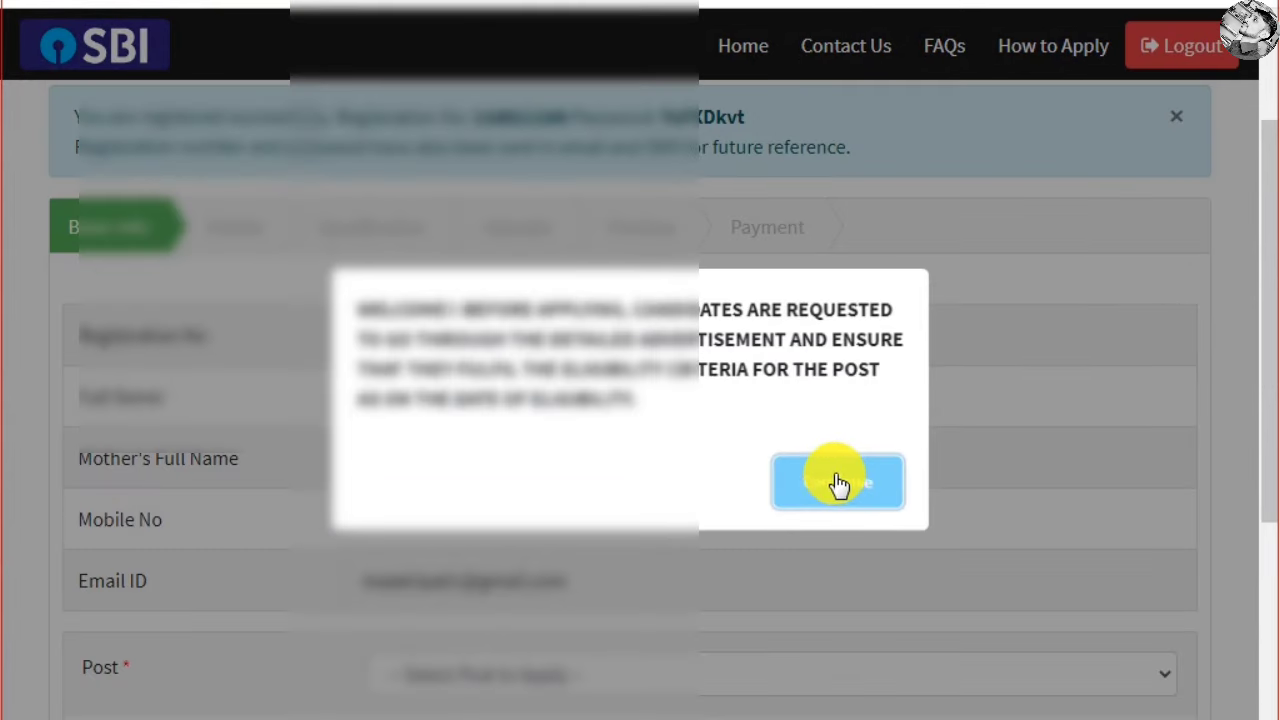
left_click(833, 488)
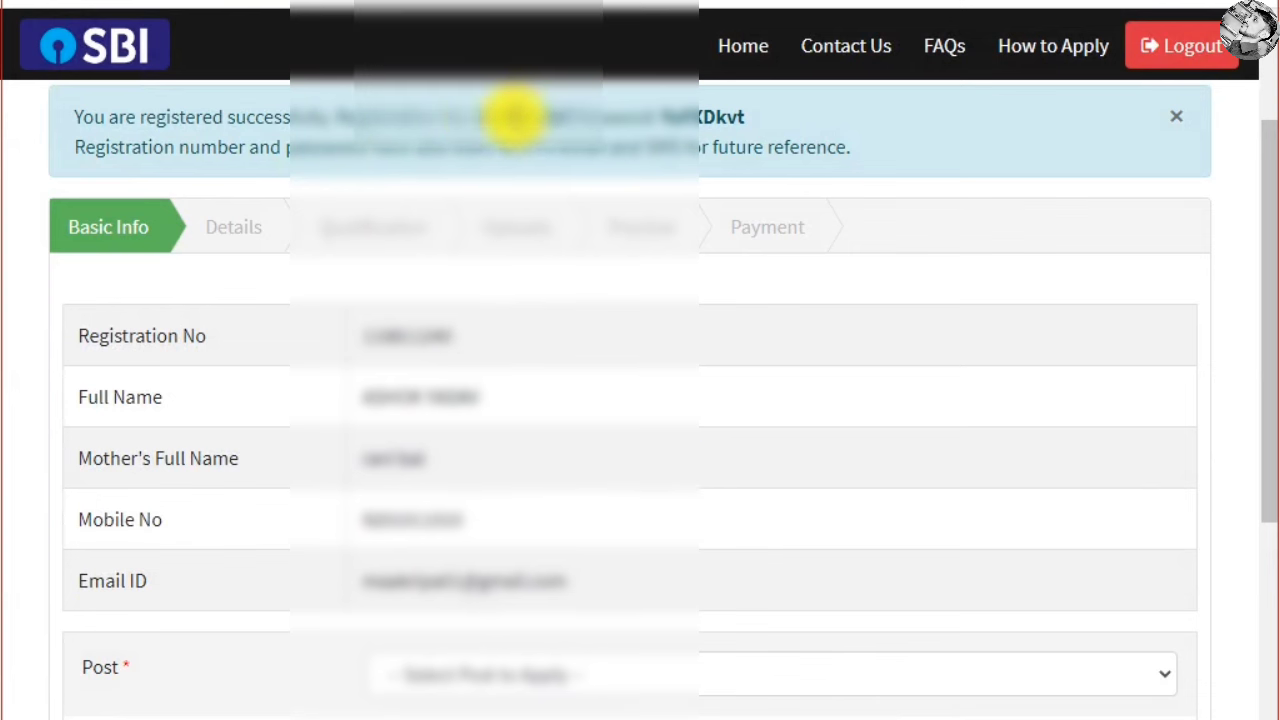
left_click_drag(485, 117, 765, 124)
scroll(277, 217, "down", 5)
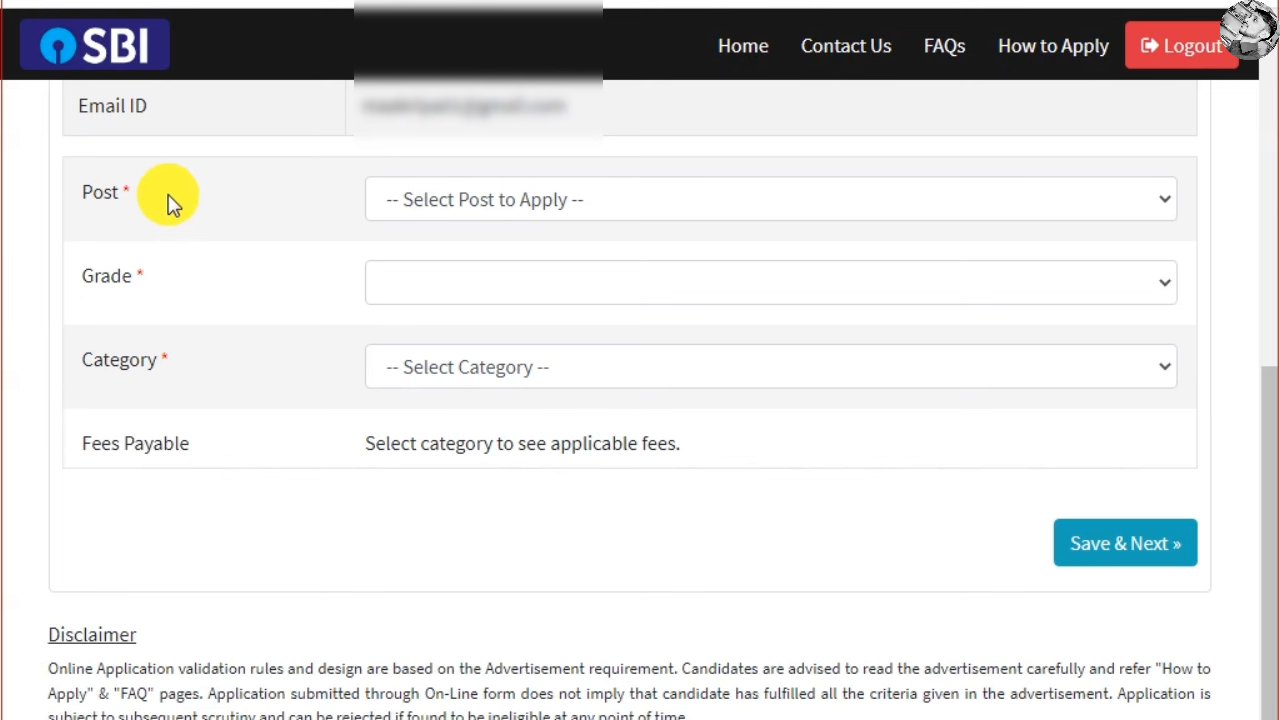
Choose the CLERICAL post and review its qualification and experience requirements
left_click(524, 219)
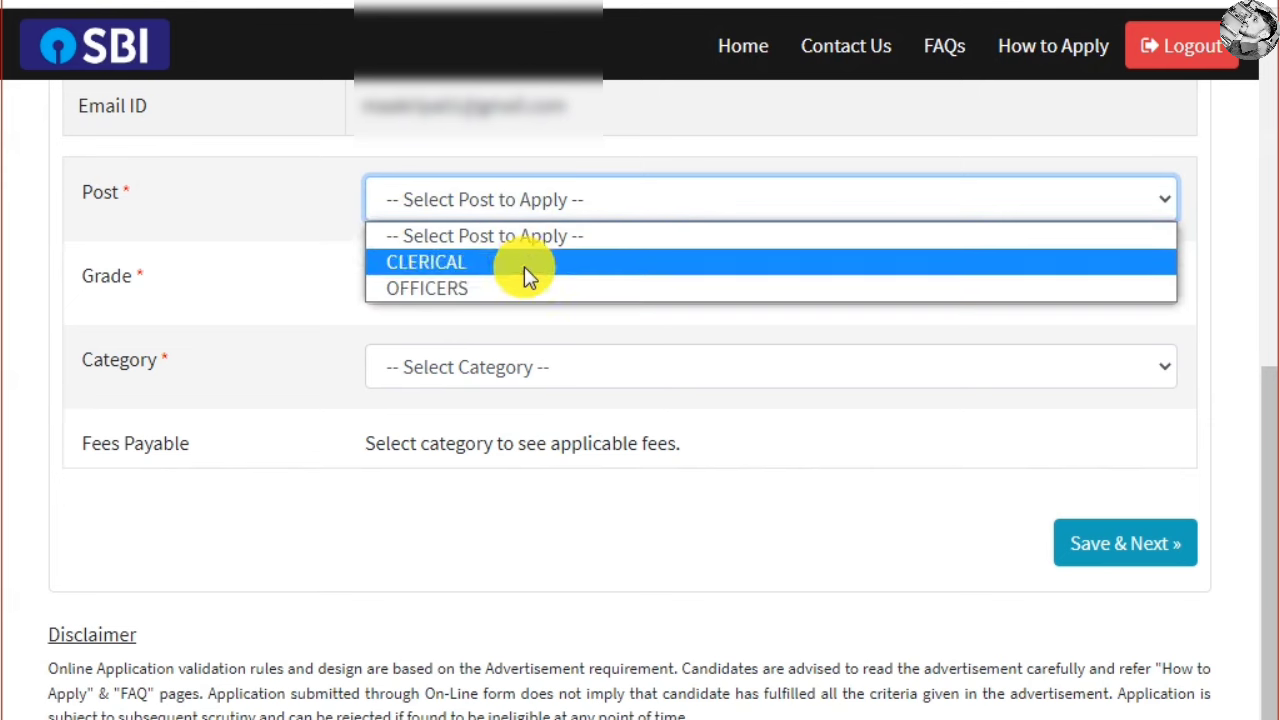
left_click(476, 264)
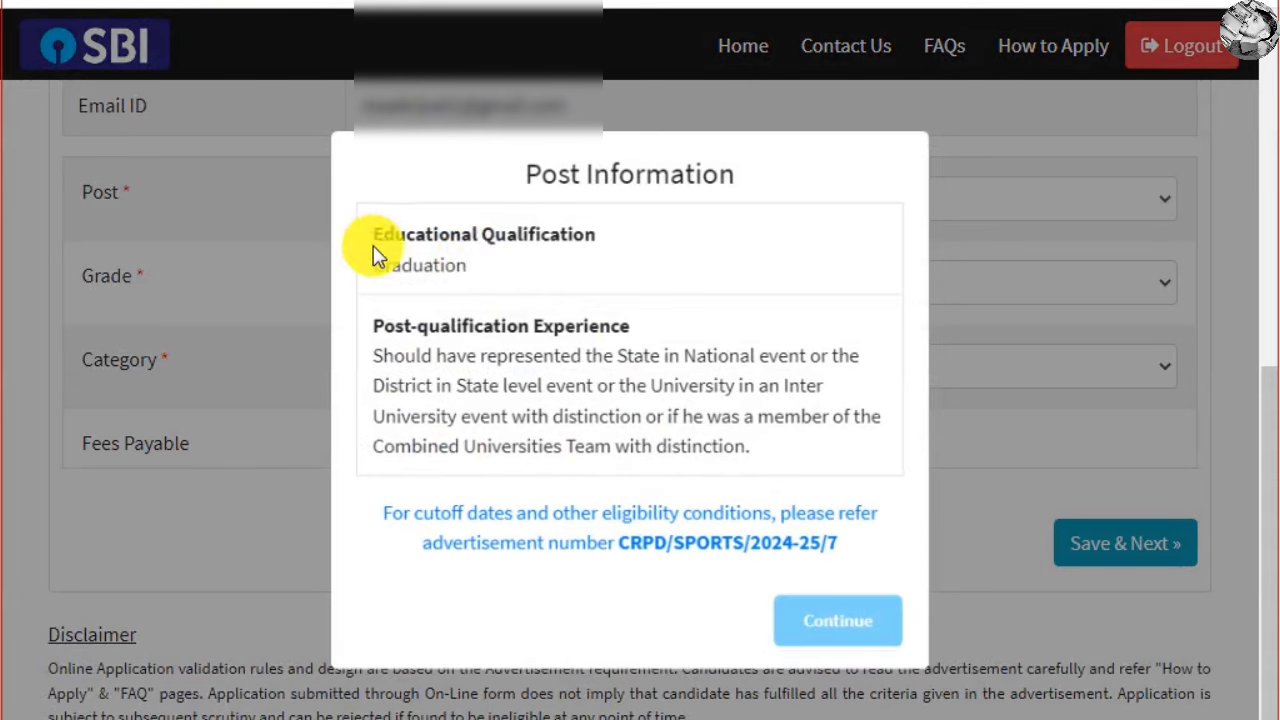
left_click_drag(373, 245, 557, 262)
left_click(557, 262)
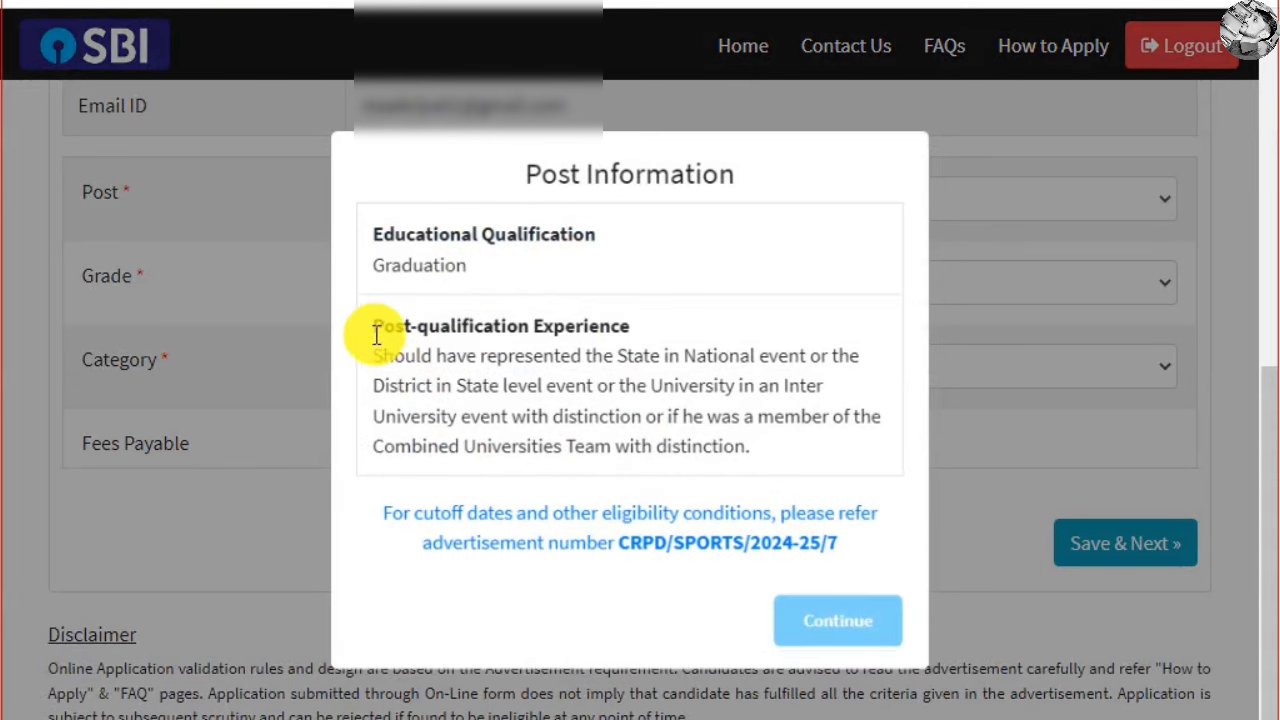
left_click_drag(372, 327, 543, 358)
double_click(489, 342)
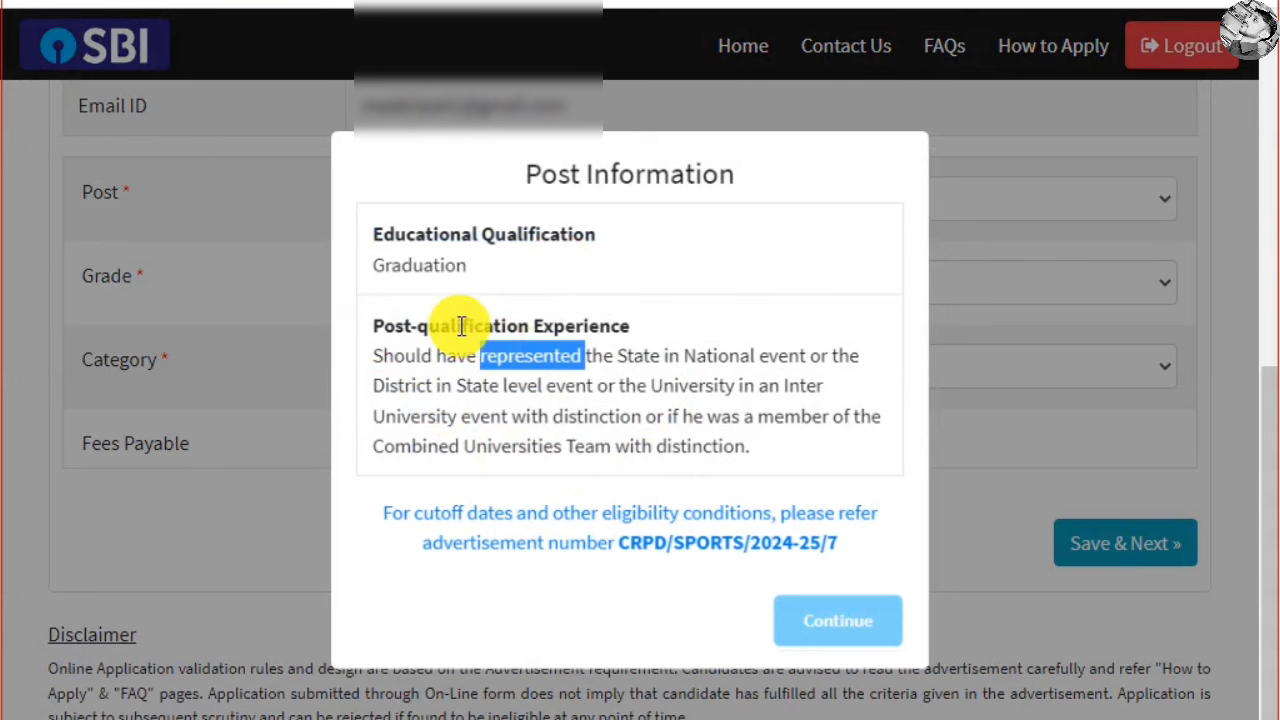
double_click(471, 327)
double_click(580, 330)
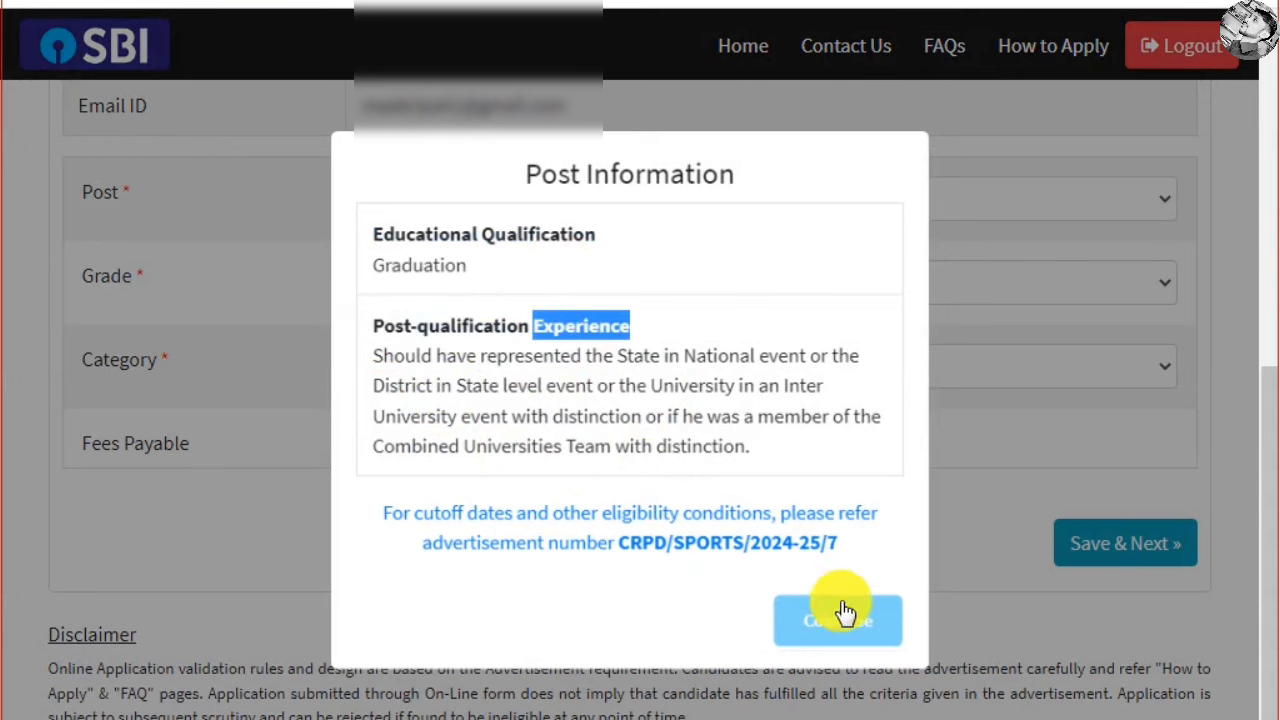
left_click(1019, 319)
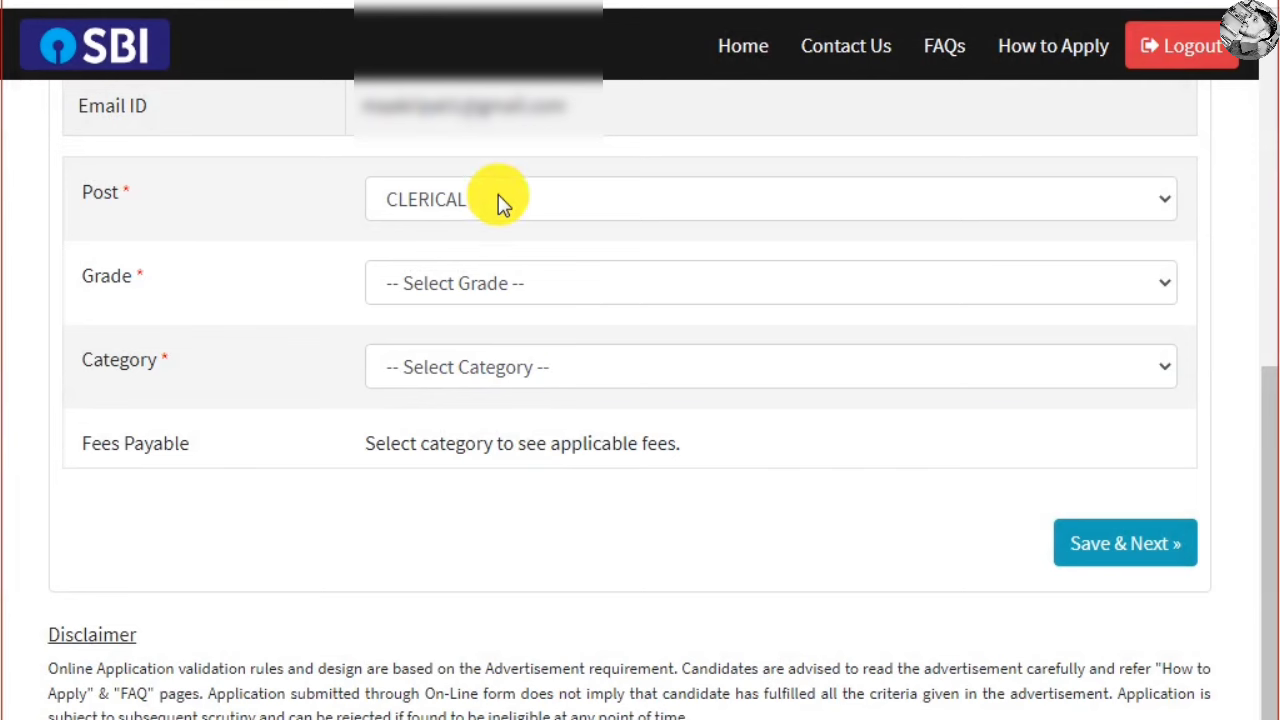
Try the OFFICERS post with grade JMGS-I and review its Graduation requirement
left_click(498, 198)
left_click(479, 199)
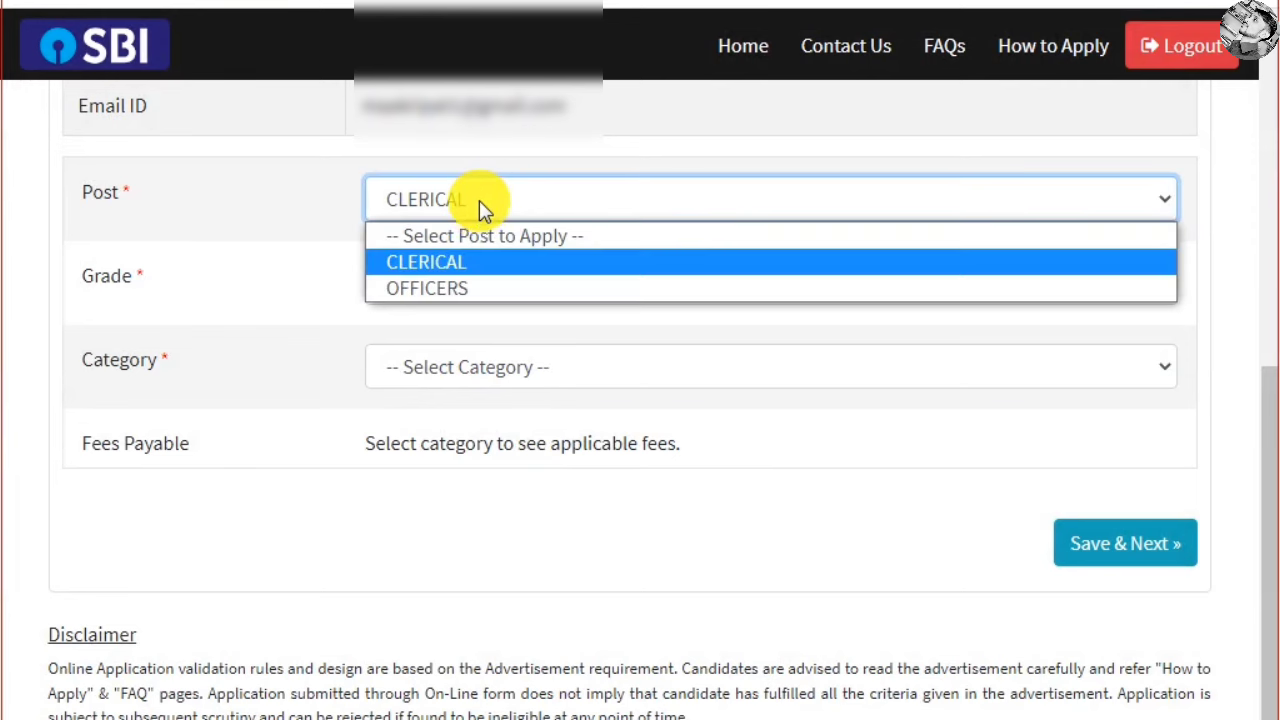
left_click(459, 288)
left_click(459, 290)
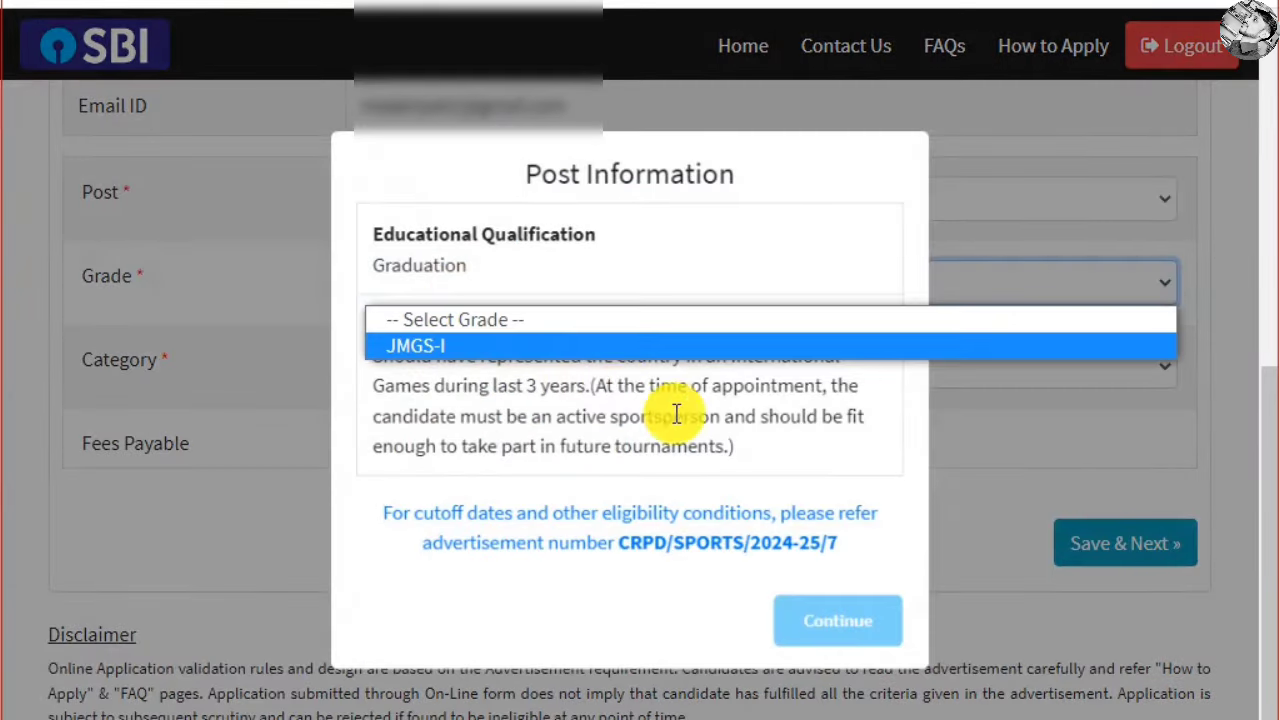
key("Return")
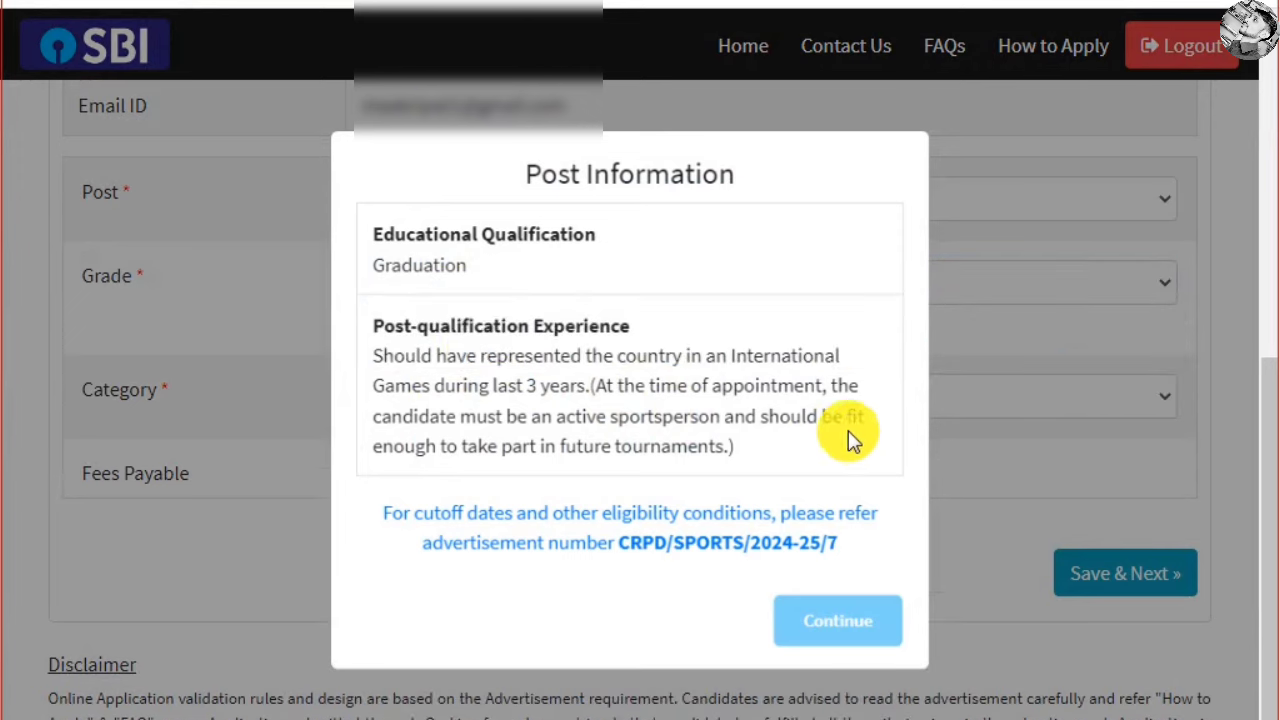
left_click_drag(368, 258, 523, 289)
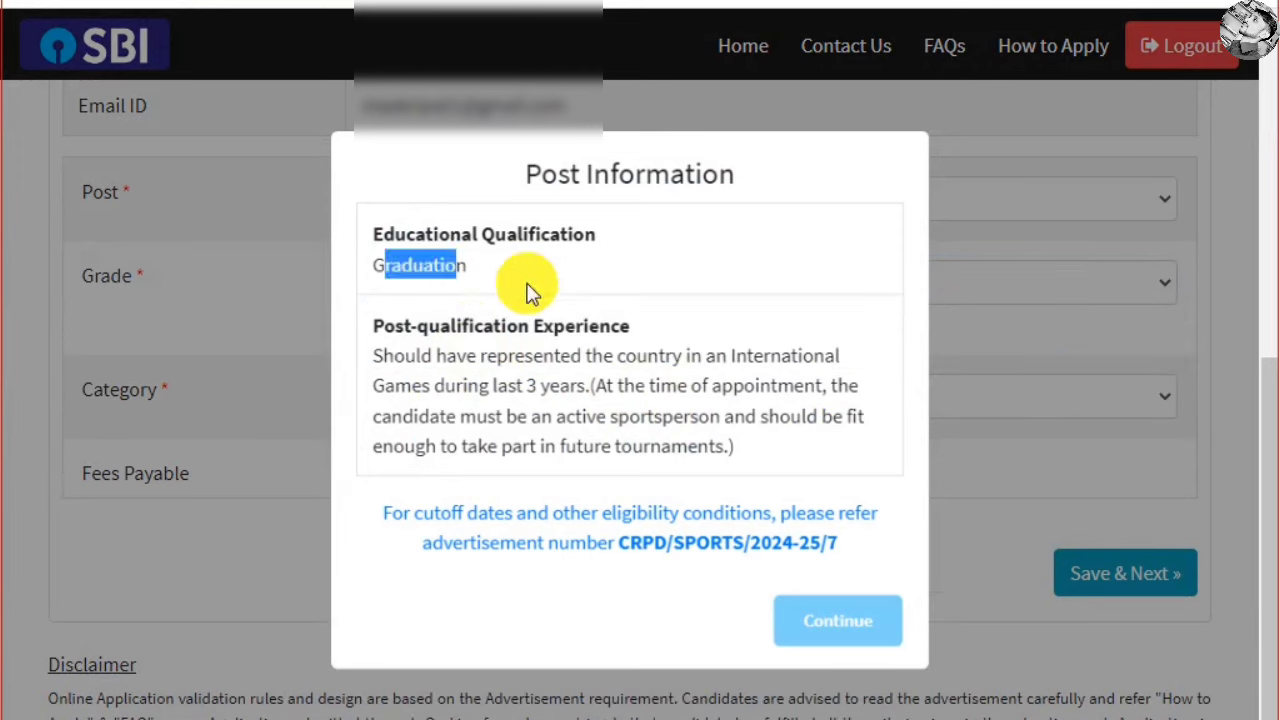
left_click(523, 289)
scroll(576, 375, "down", 1)
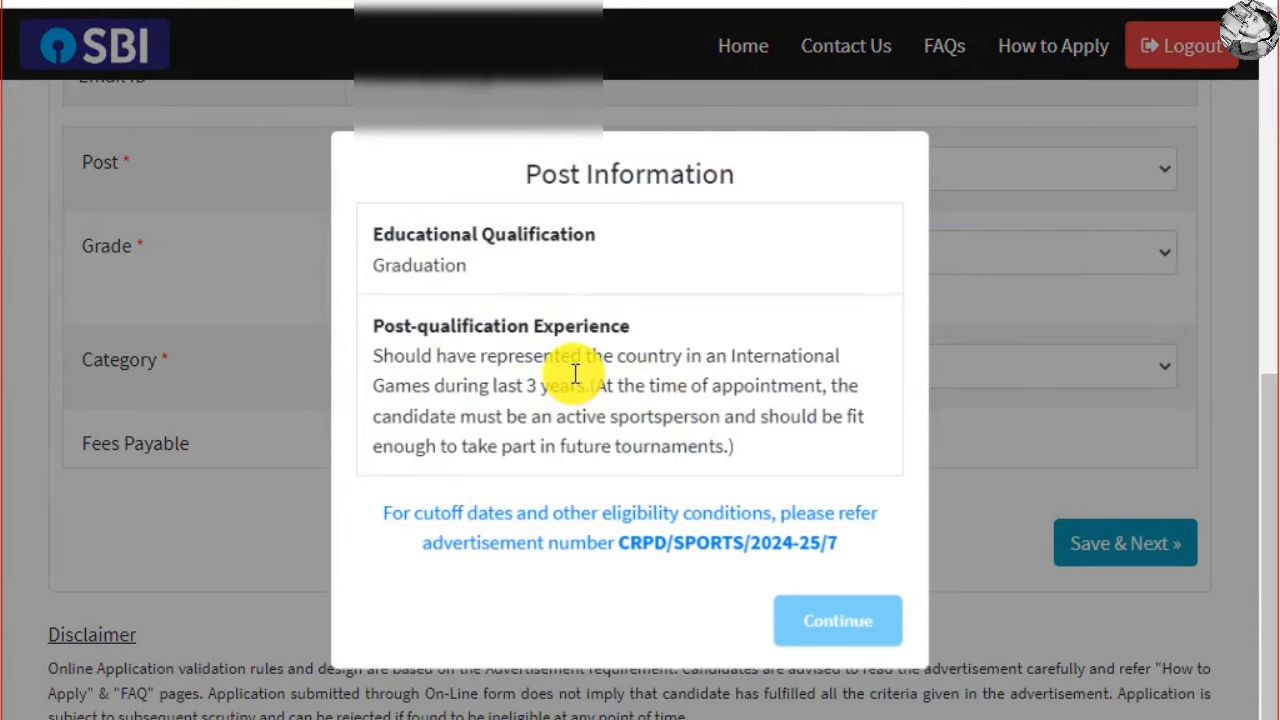
left_click(838, 622)
Switch the post back to CLERICAL and set the grade to NA
left_click(494, 180)
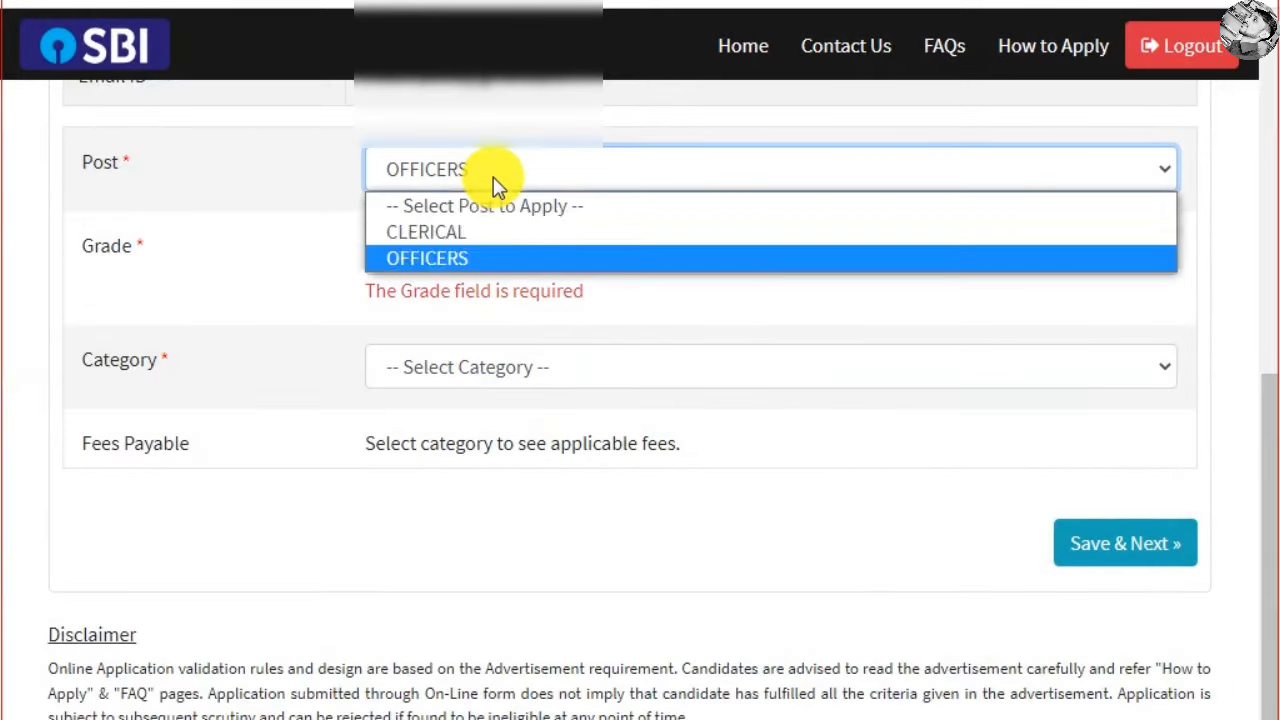
left_click(486, 231)
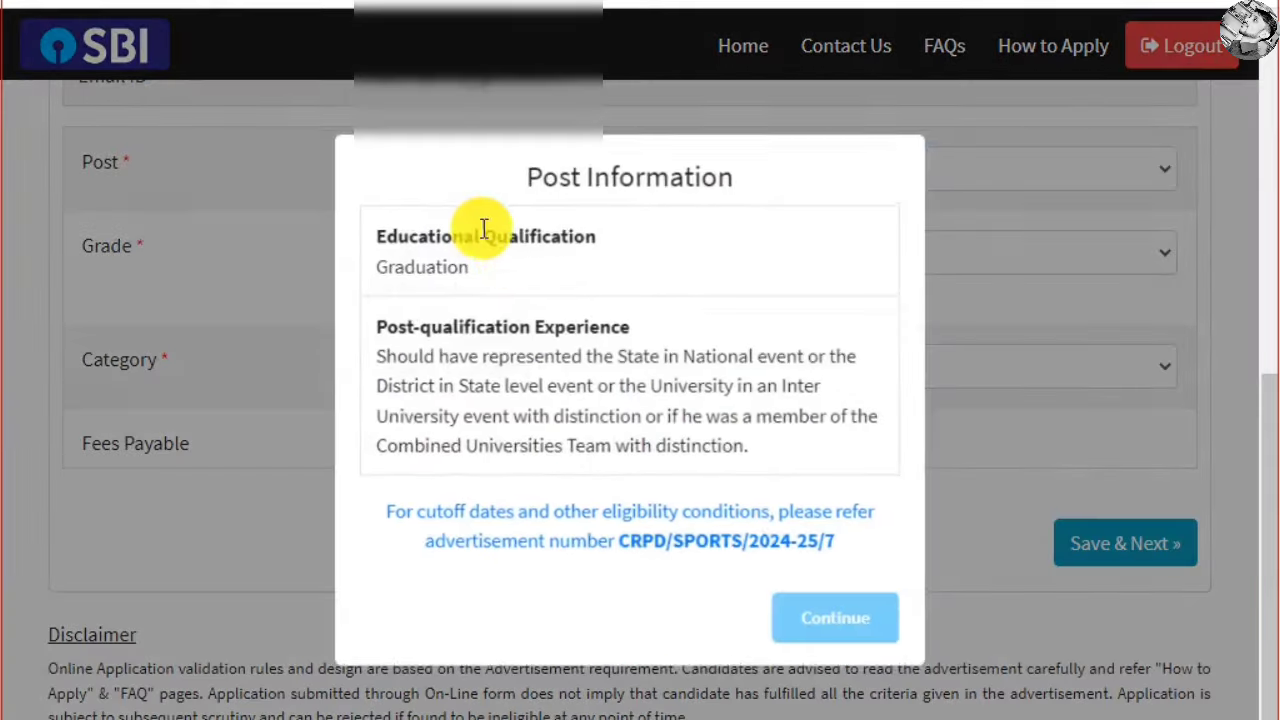
left_click(838, 622)
left_click(612, 258)
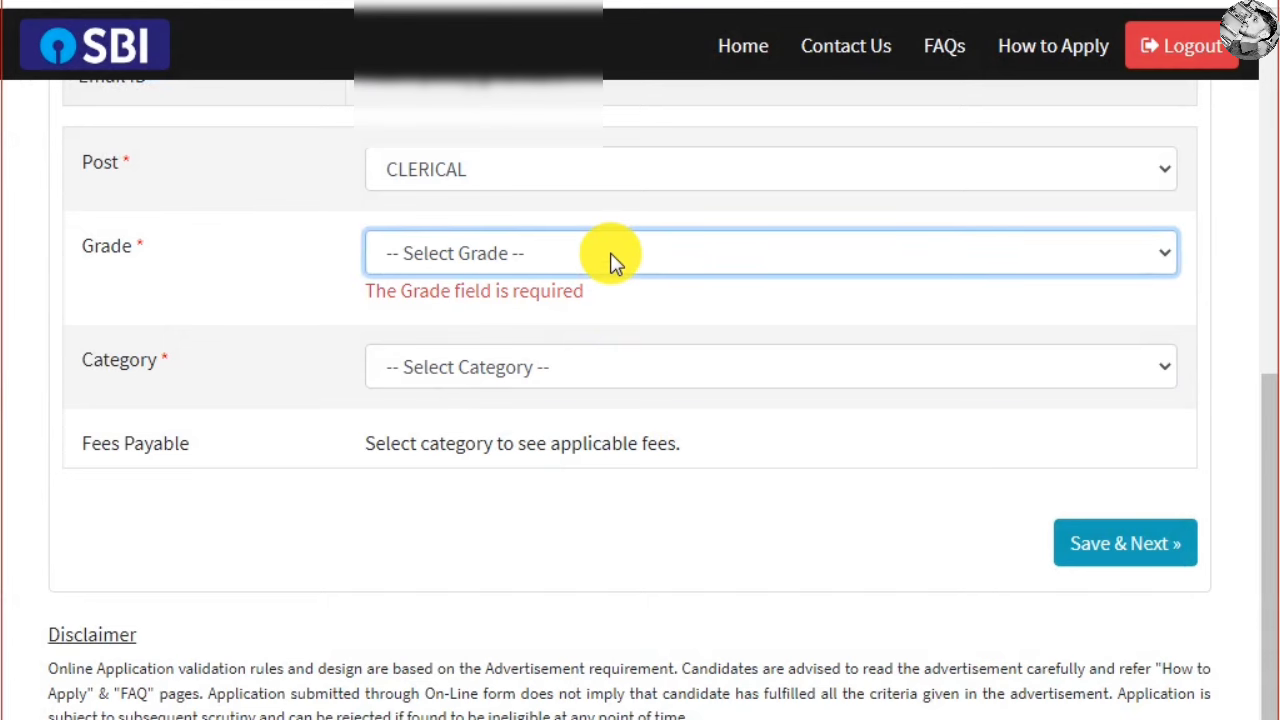
left_click(612, 258)
left_click(466, 316)
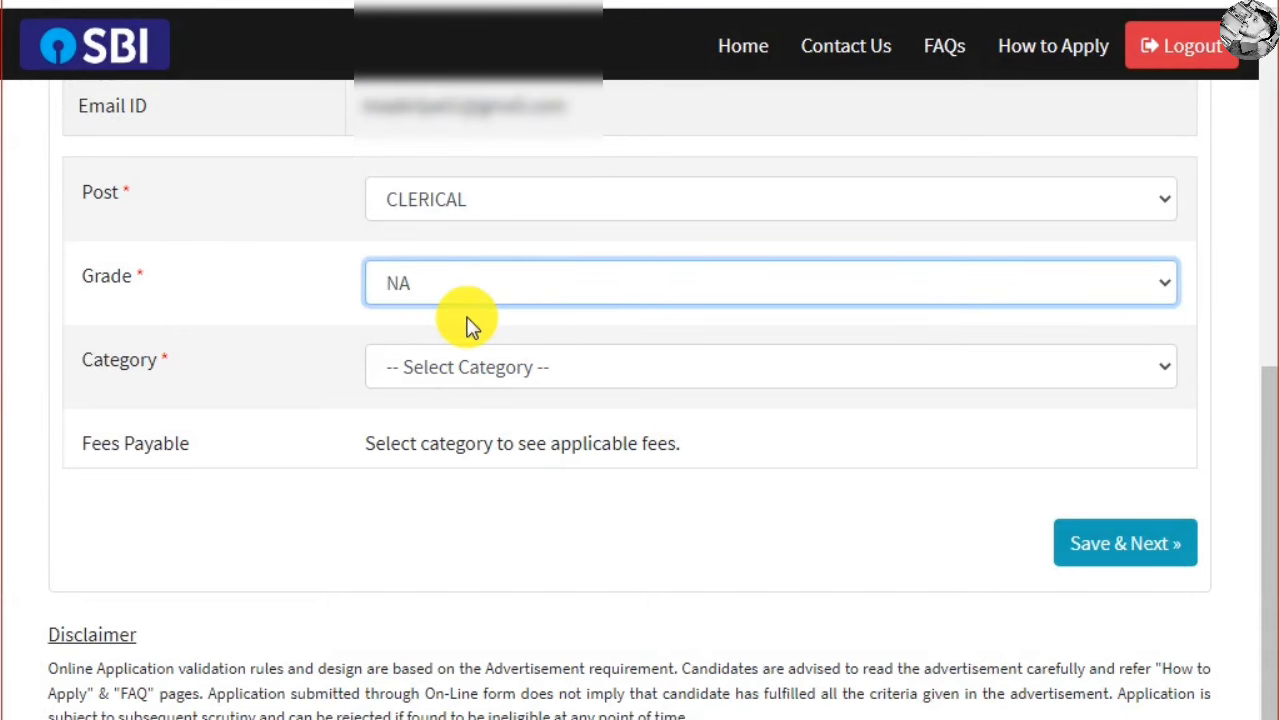
Set the category to General, showing the Rs. 750 fee payable
left_click(568, 378)
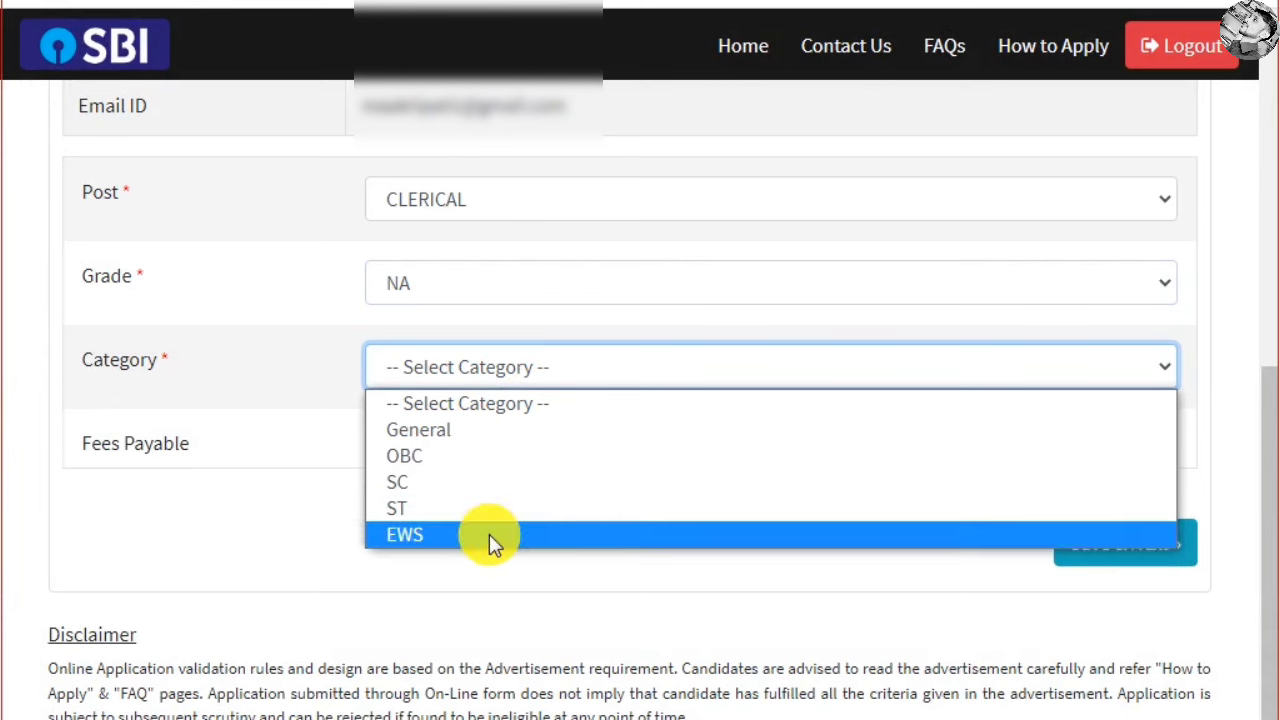
left_click(489, 425)
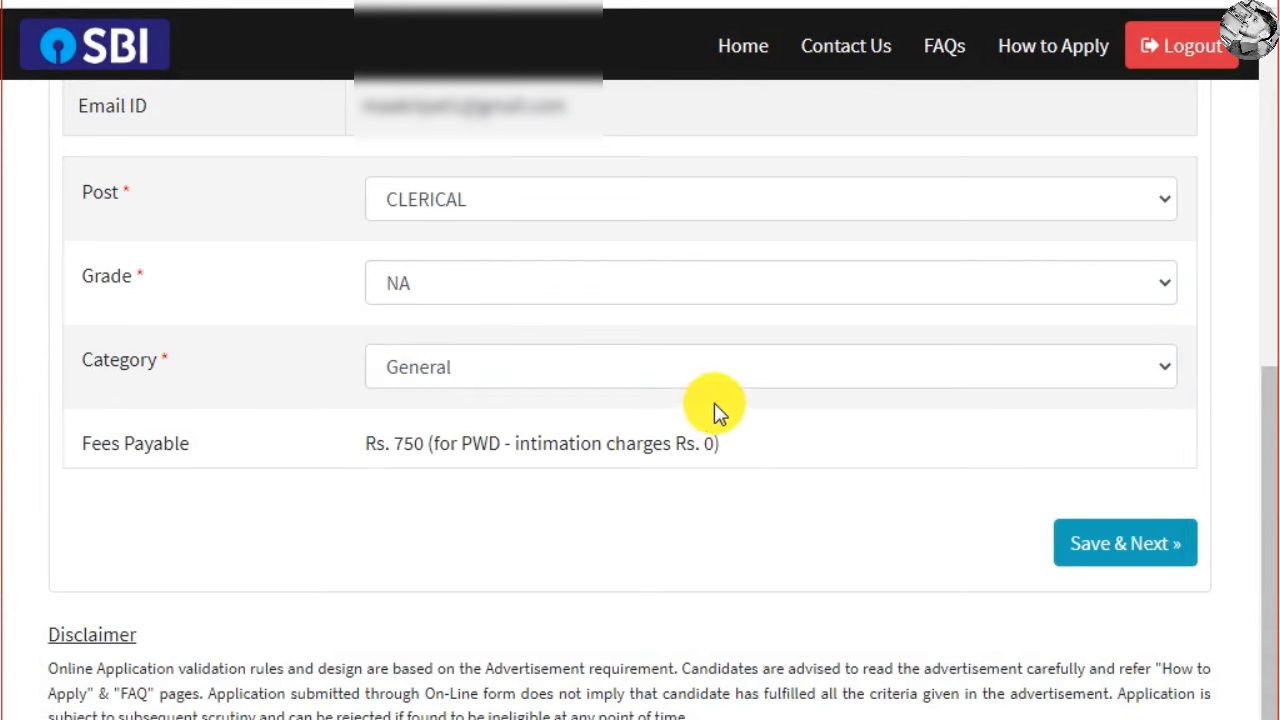
double_click(405, 443)
left_click(455, 445)
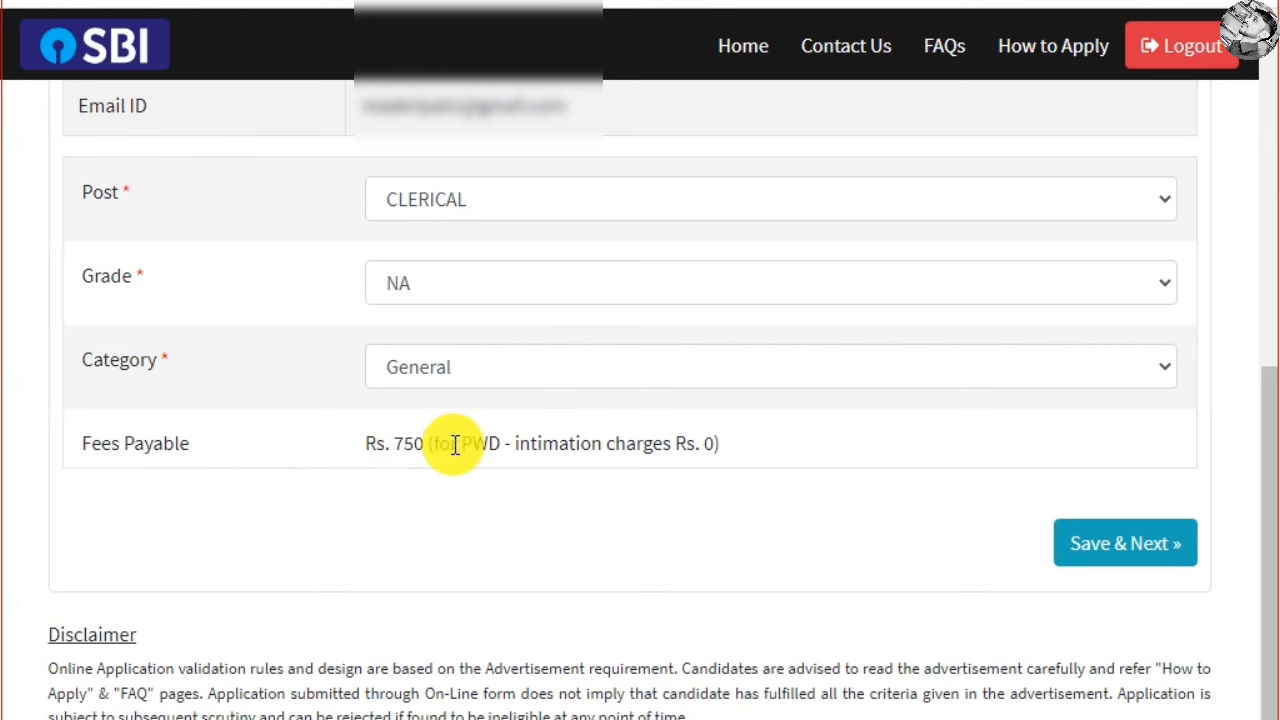
Try category SC to see the Nil fee, then switch back to General
left_click(539, 367)
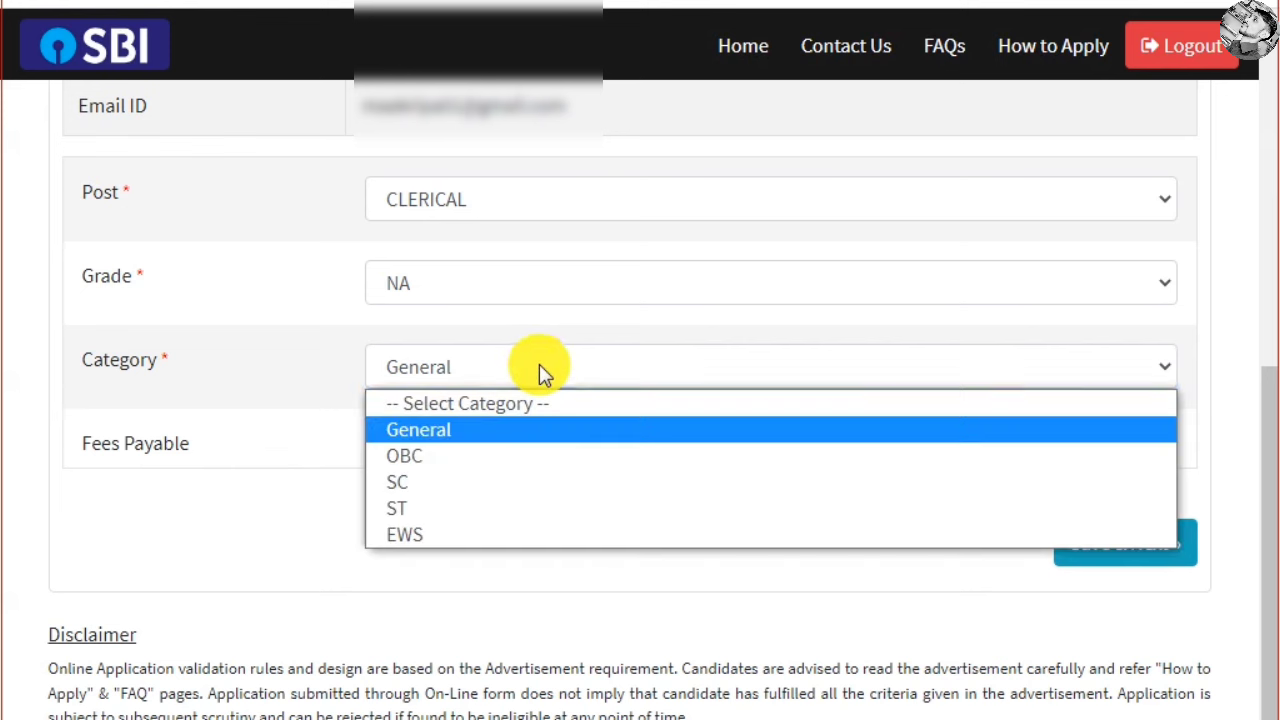
left_click(539, 367)
left_click(536, 369)
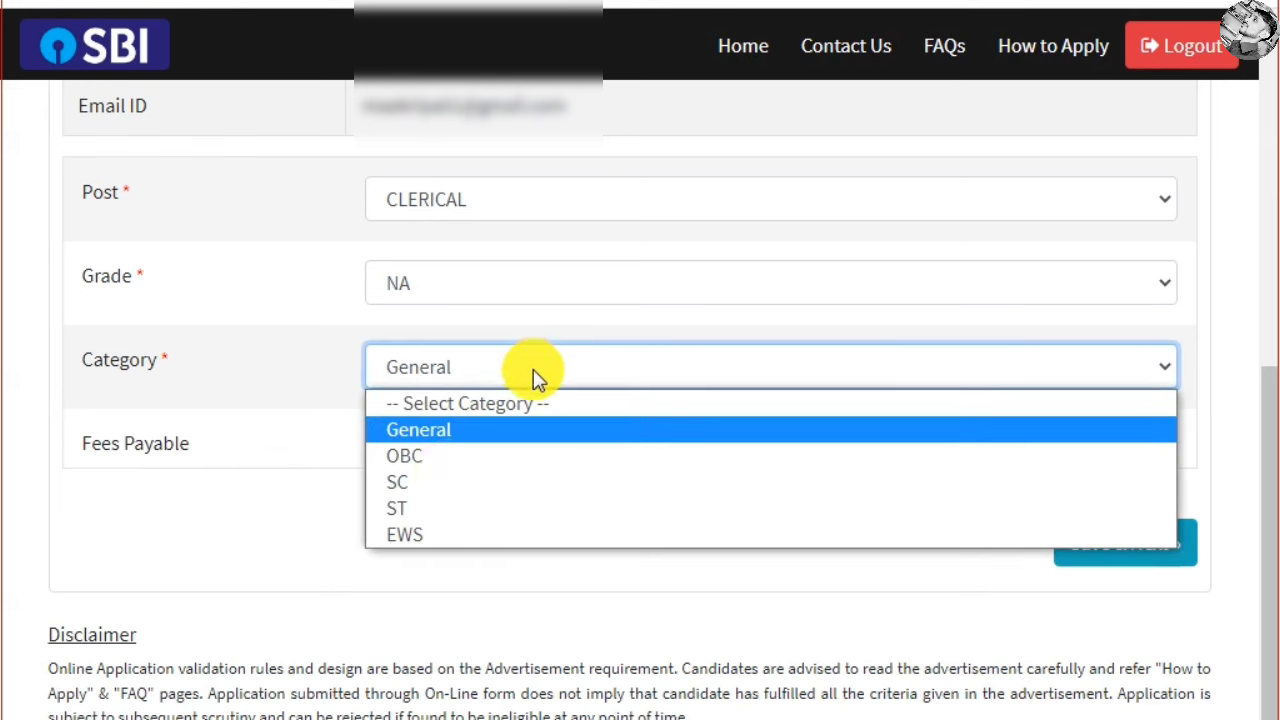
left_click(437, 483)
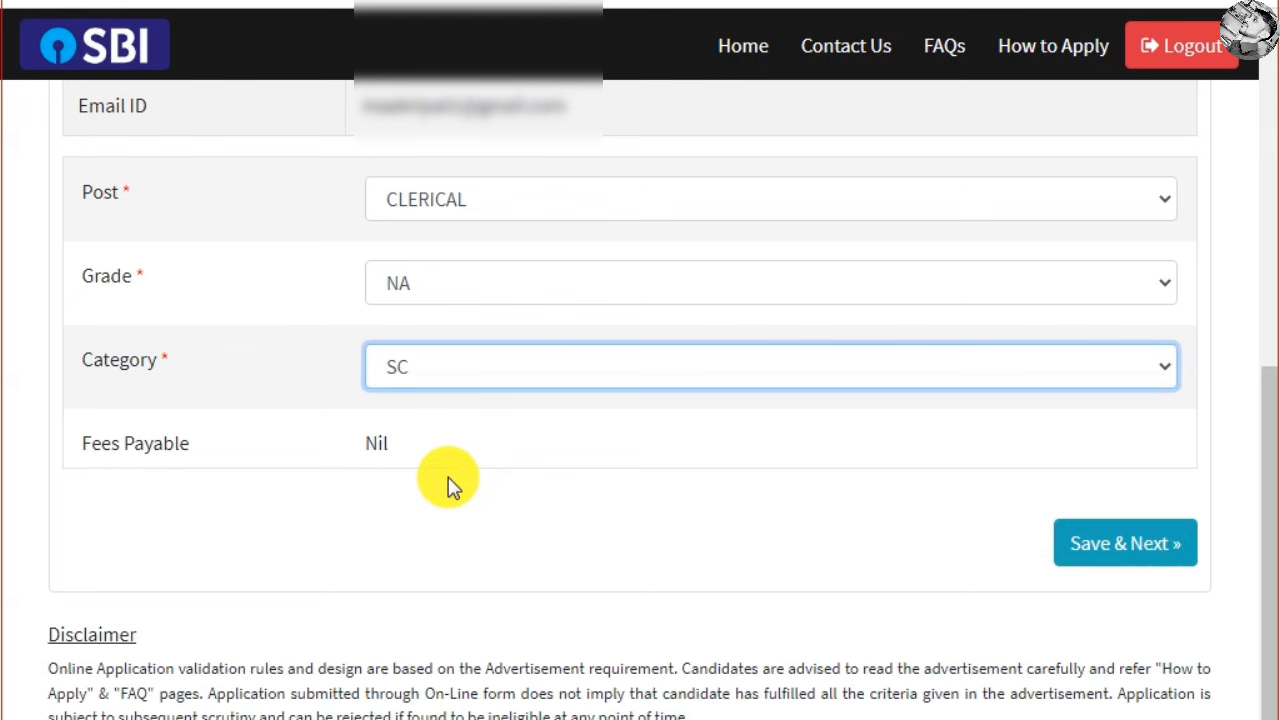
double_click(375, 446)
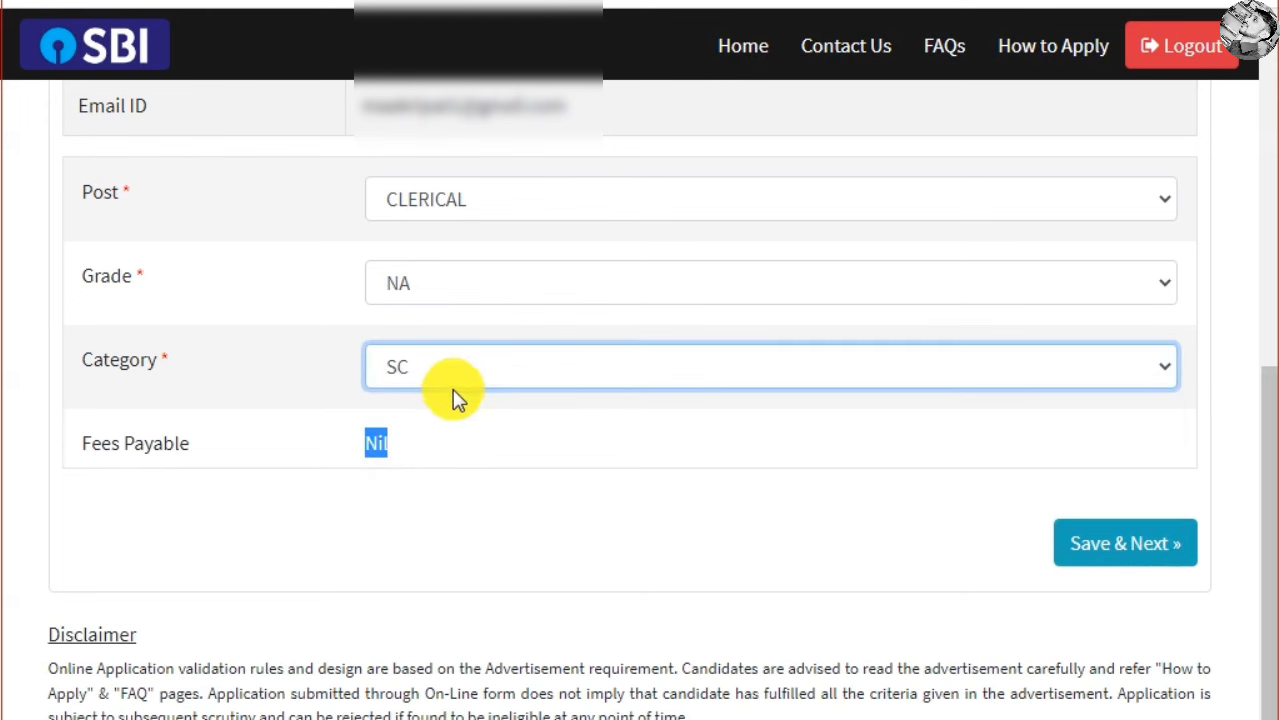
left_click(455, 375)
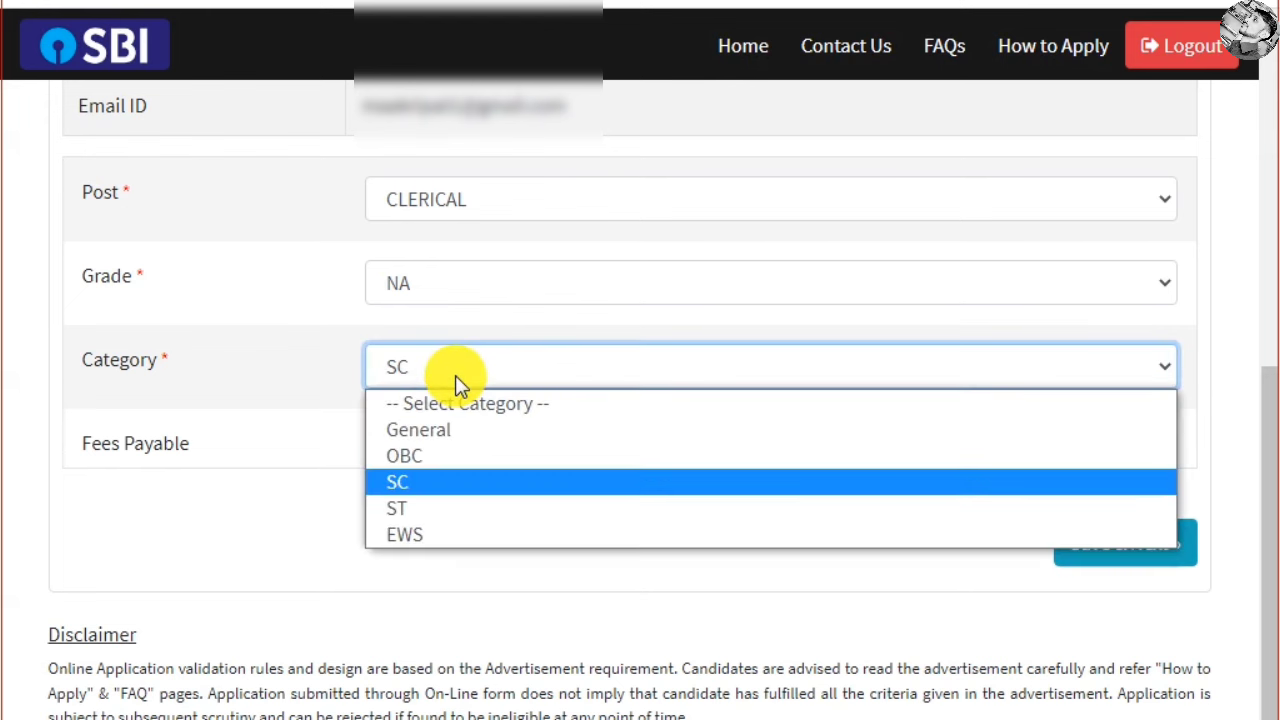
left_click(451, 430)
left_click(531, 491)
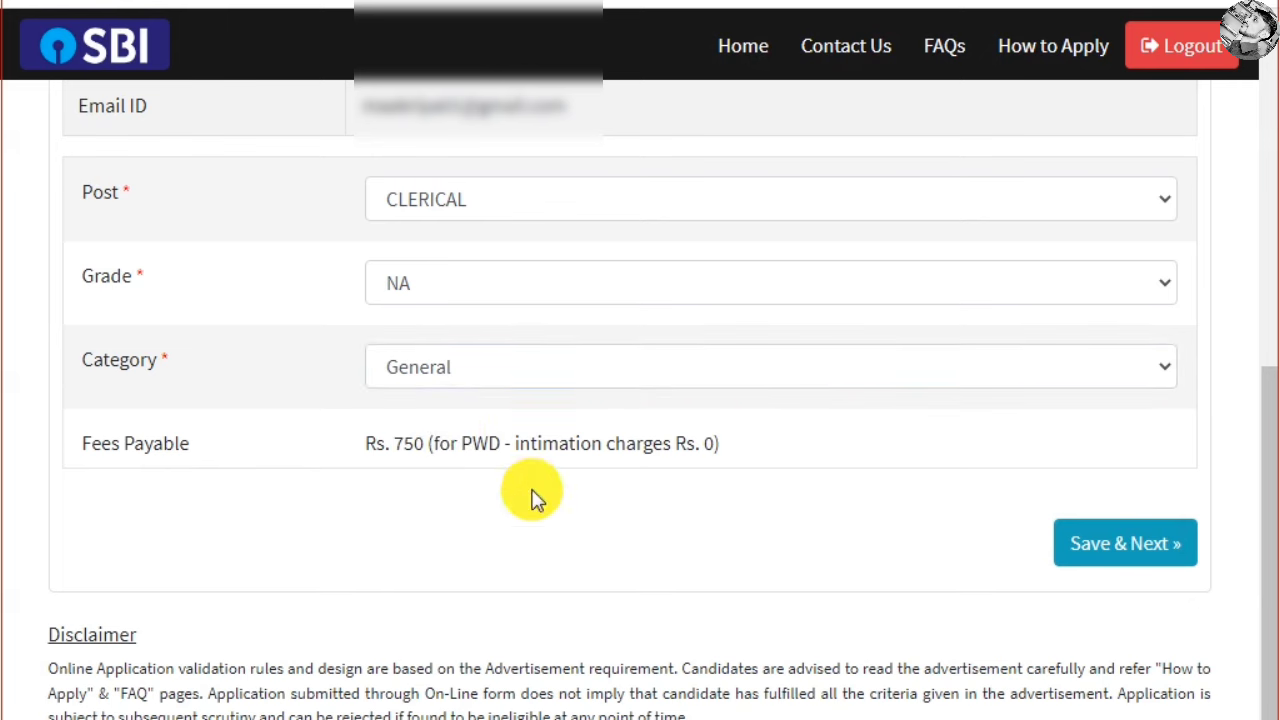
Save Basic Info, then answer No to being physically challenged on the Details step
left_click(1128, 548)
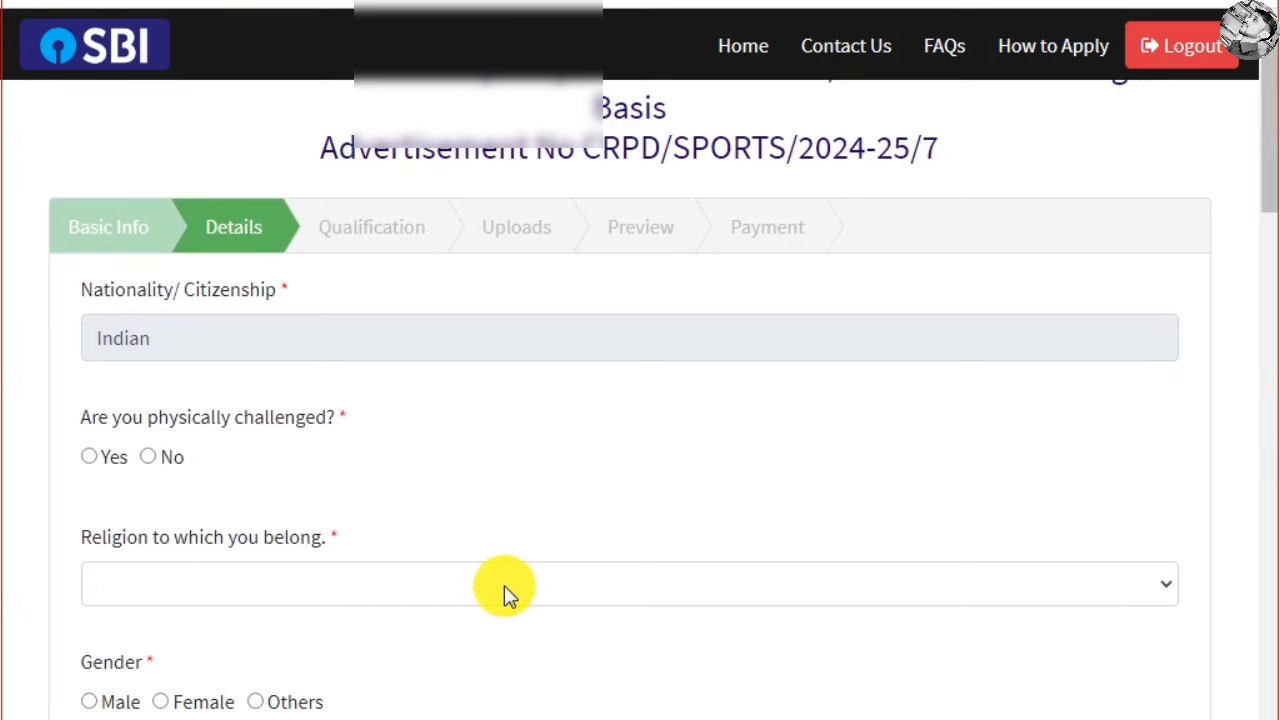
scroll(420, 543, "down", 1)
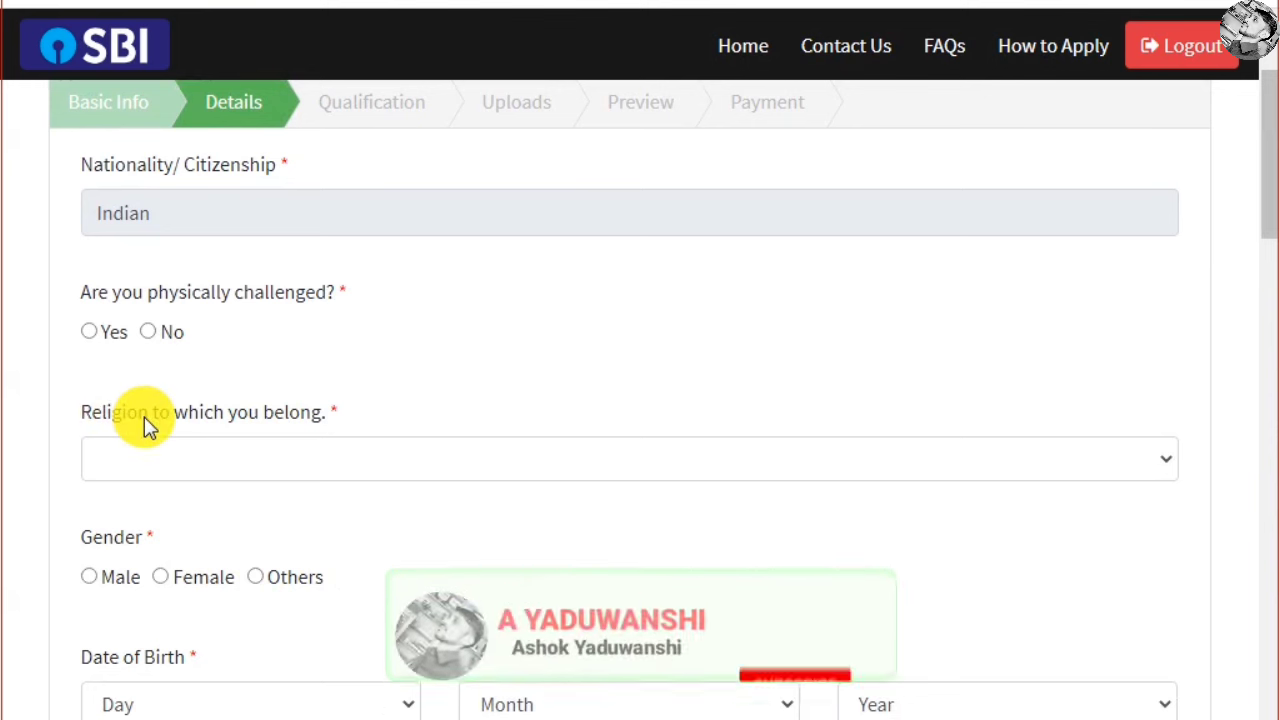
left_click(90, 332)
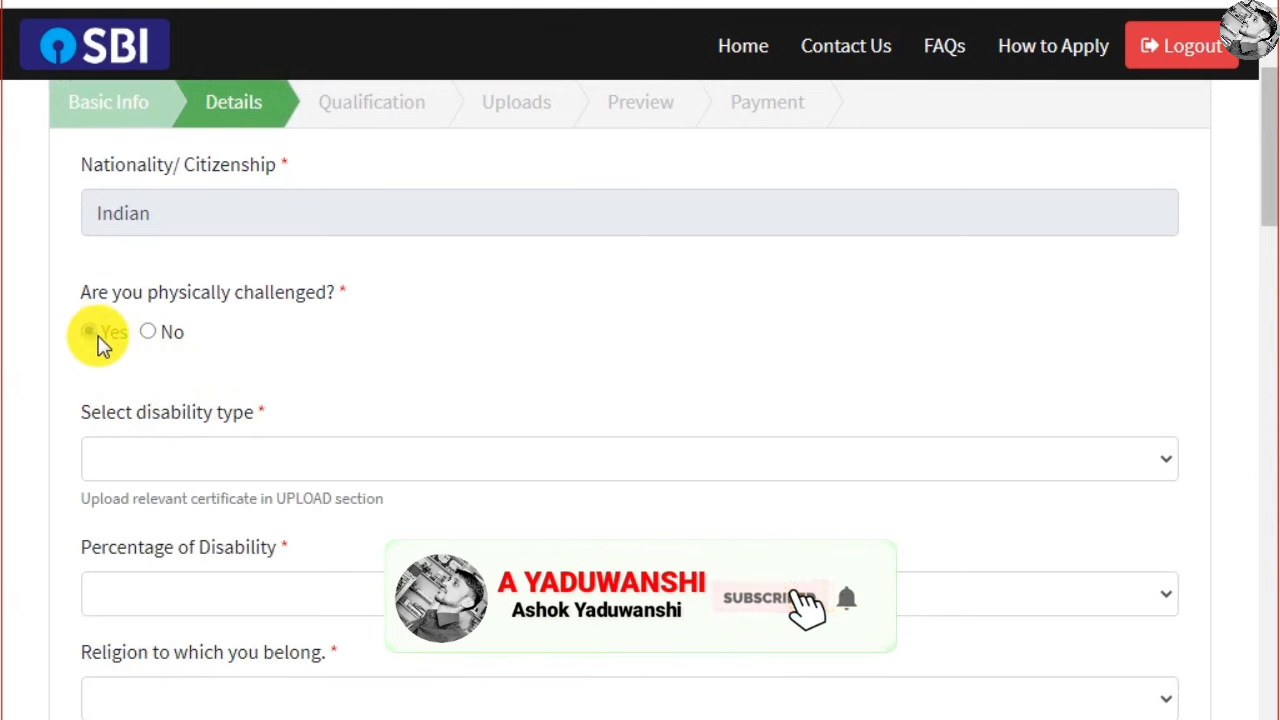
left_click(194, 448)
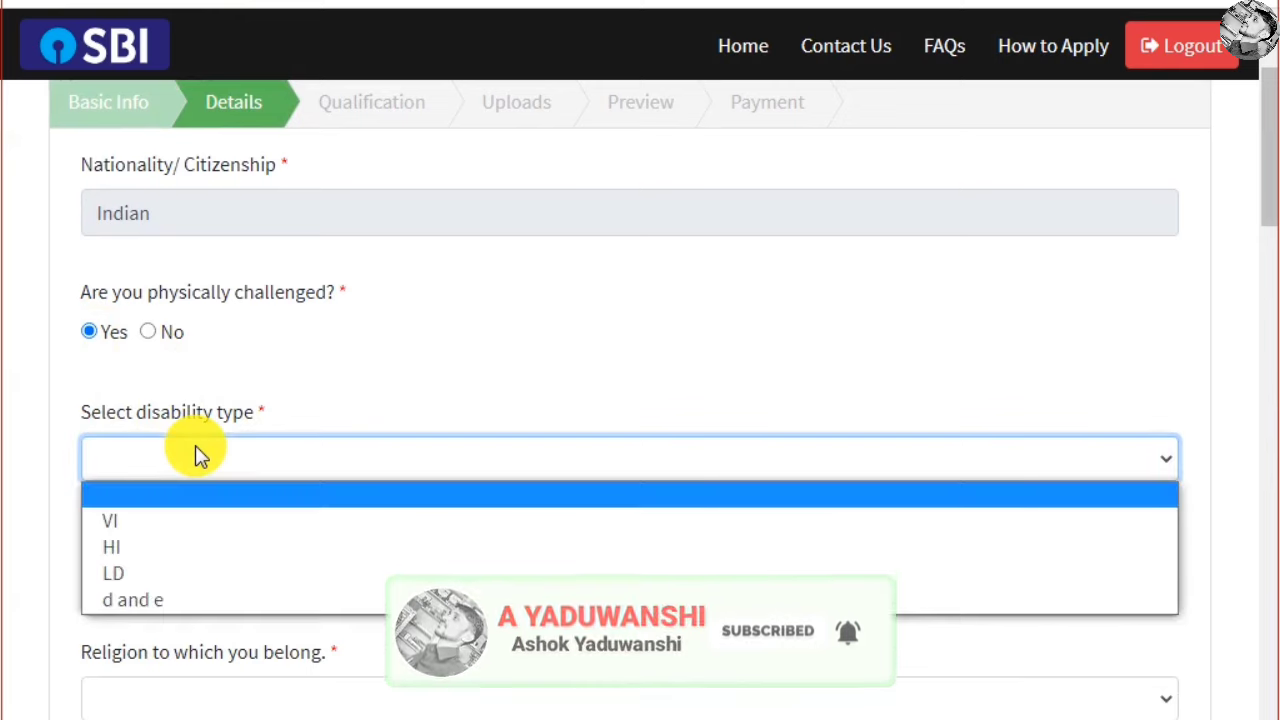
left_click(160, 335)
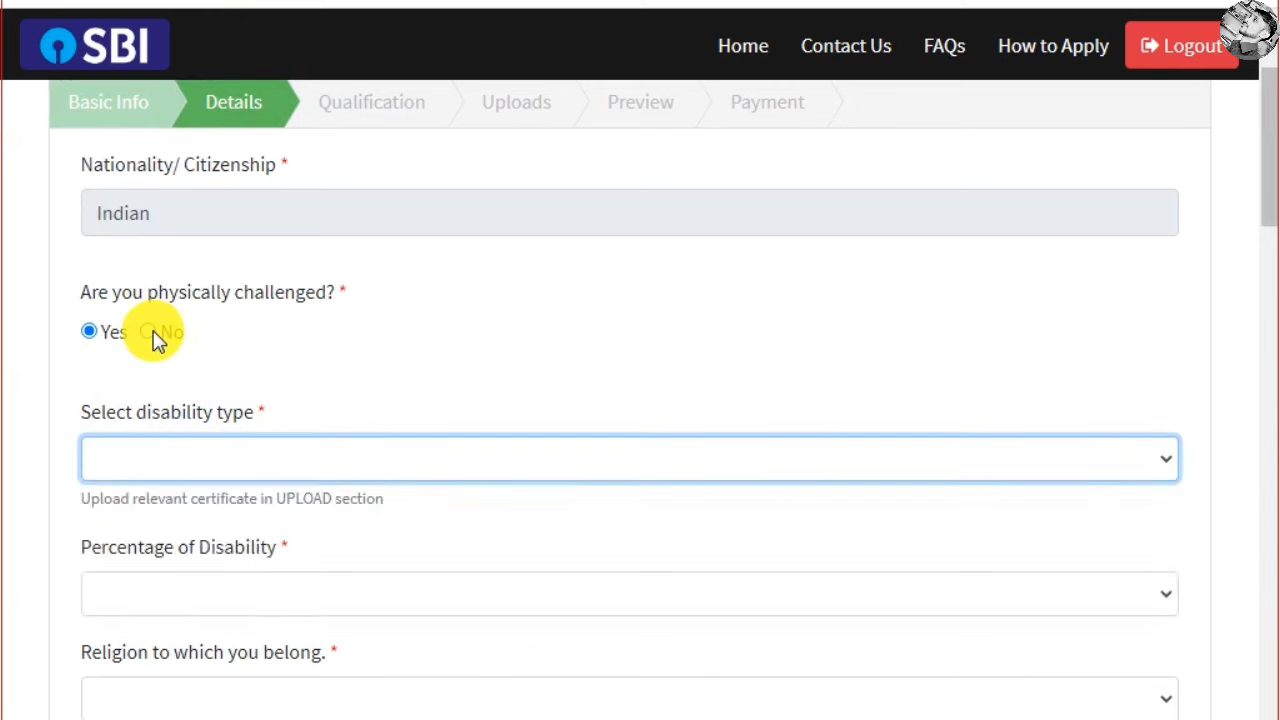
left_click(150, 333)
scroll(389, 345, "down", 3)
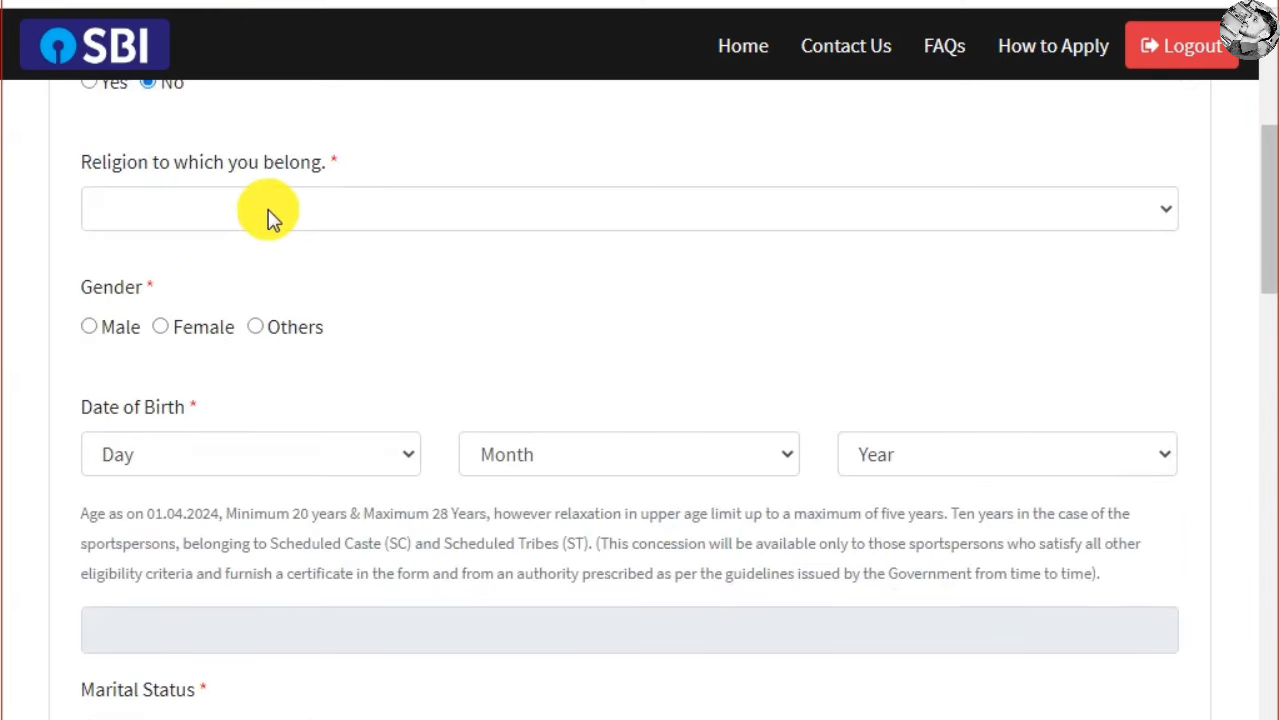
Set religion to Hindu and gender to Others
left_click(270, 212)
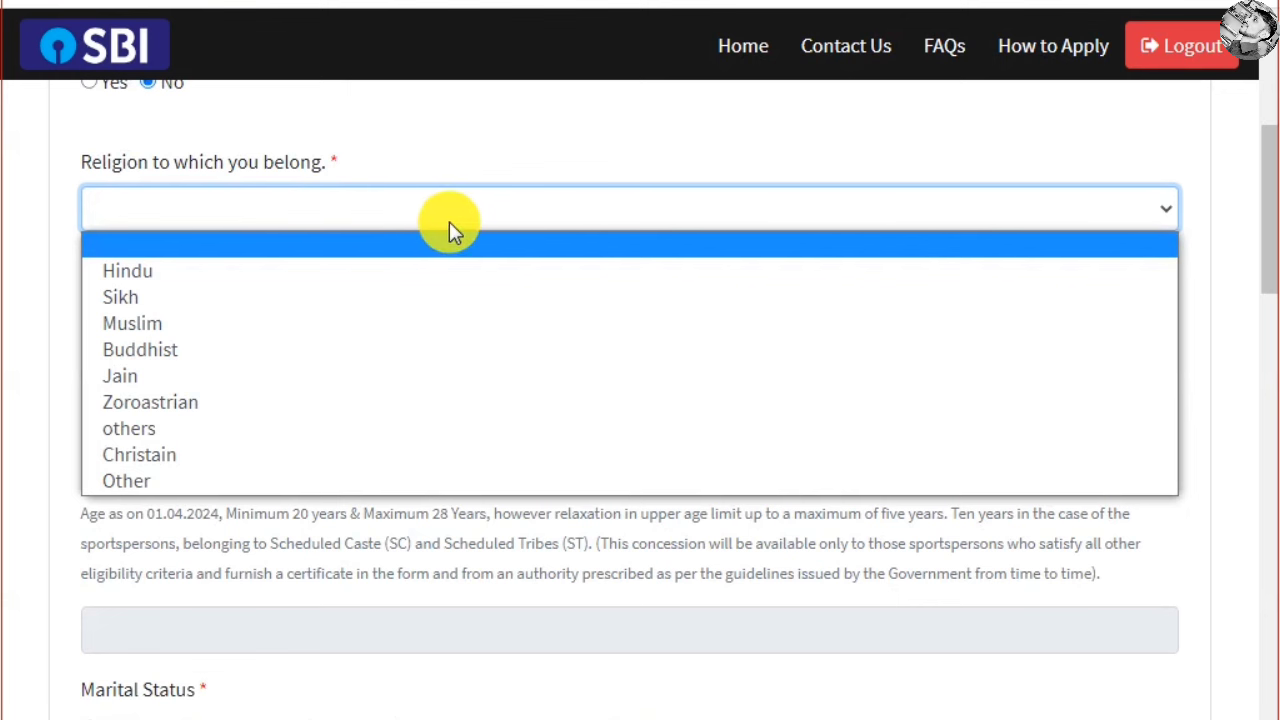
left_click(181, 270)
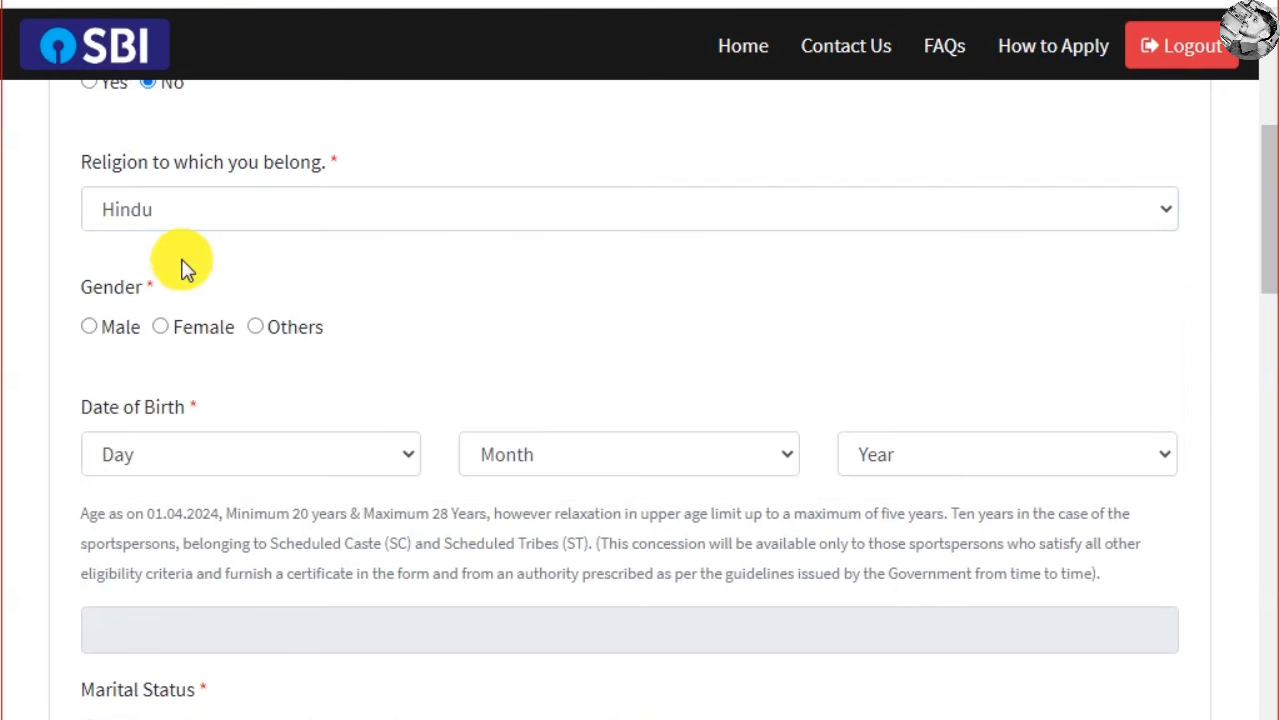
left_click(88, 328)
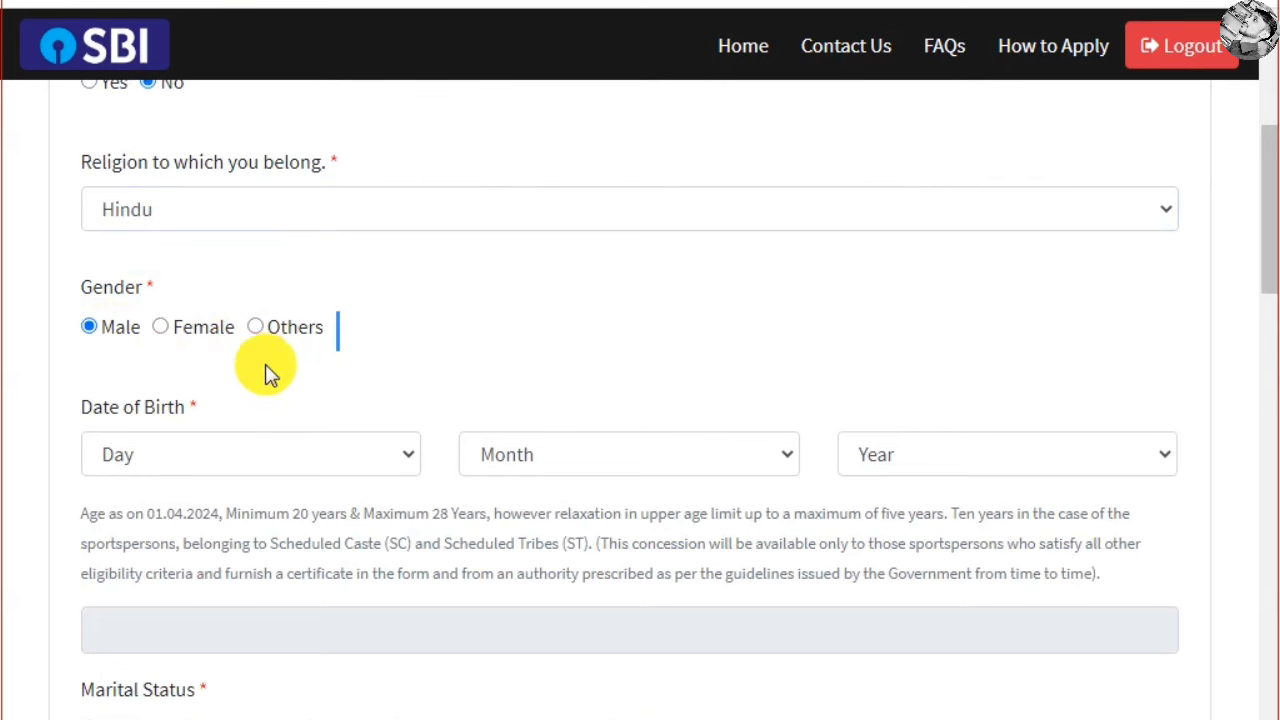
left_click(205, 460)
Set the birth date to day 16, month November, and marital status to Unmarried
left_click(249, 340)
key("Tab")
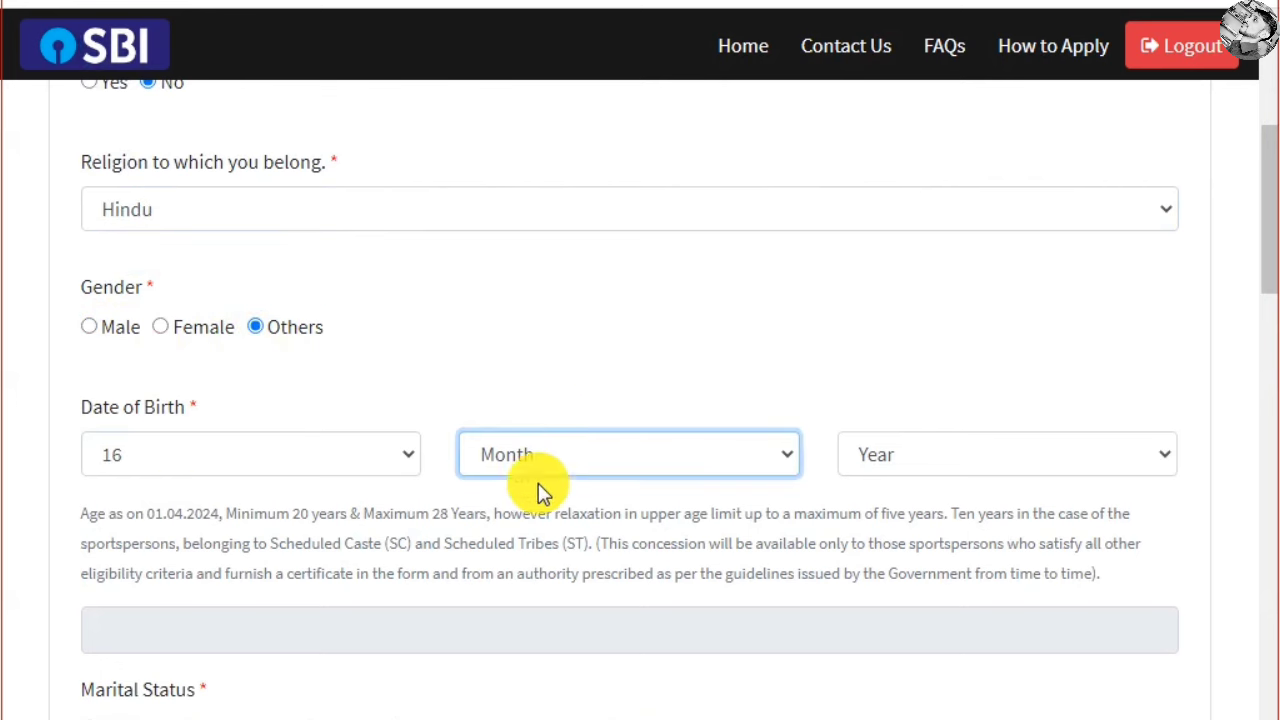
left_click(595, 455)
left_click(594, 390)
left_click(940, 470)
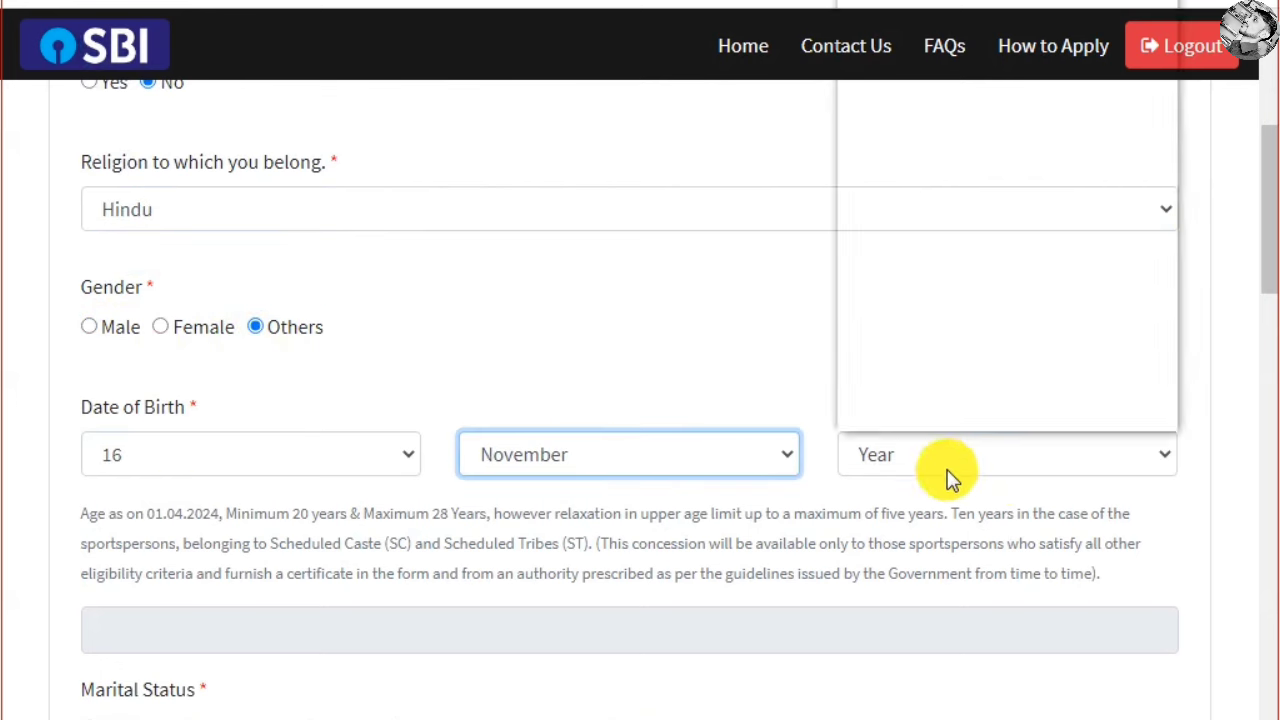
scroll(540, 490, "down", 3)
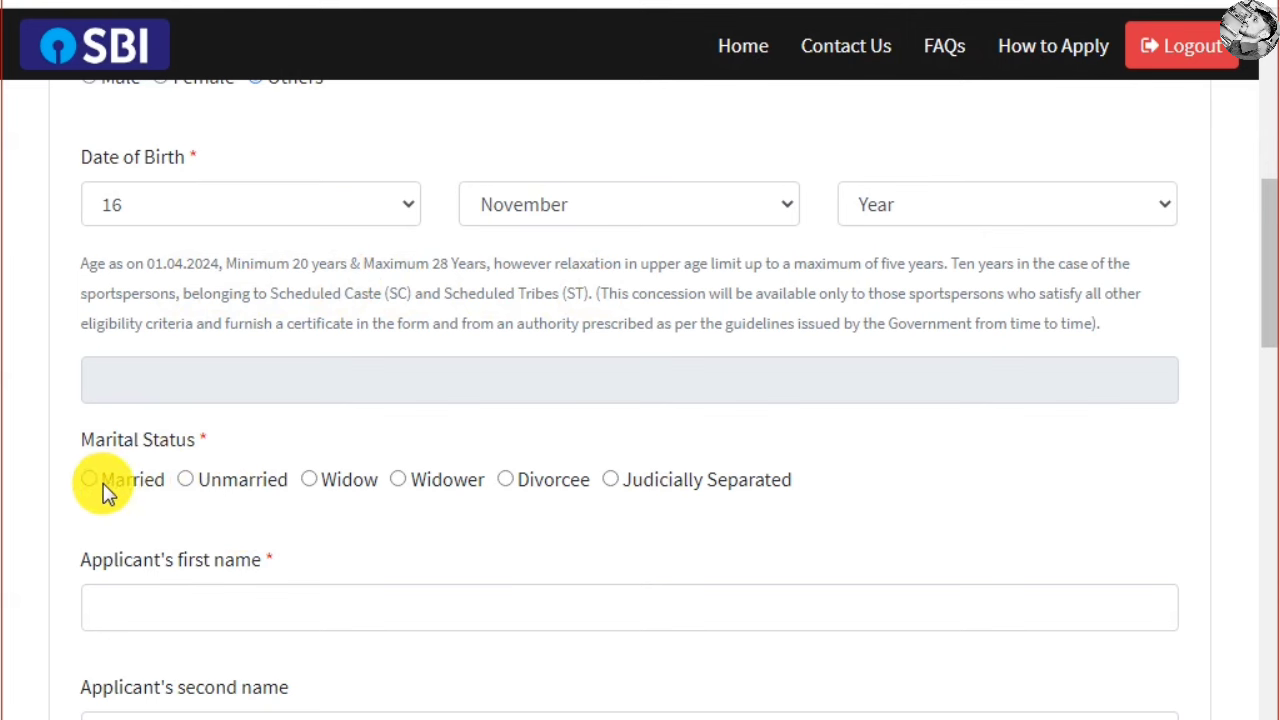
left_click(184, 481)
scroll(400, 460, "down", 3)
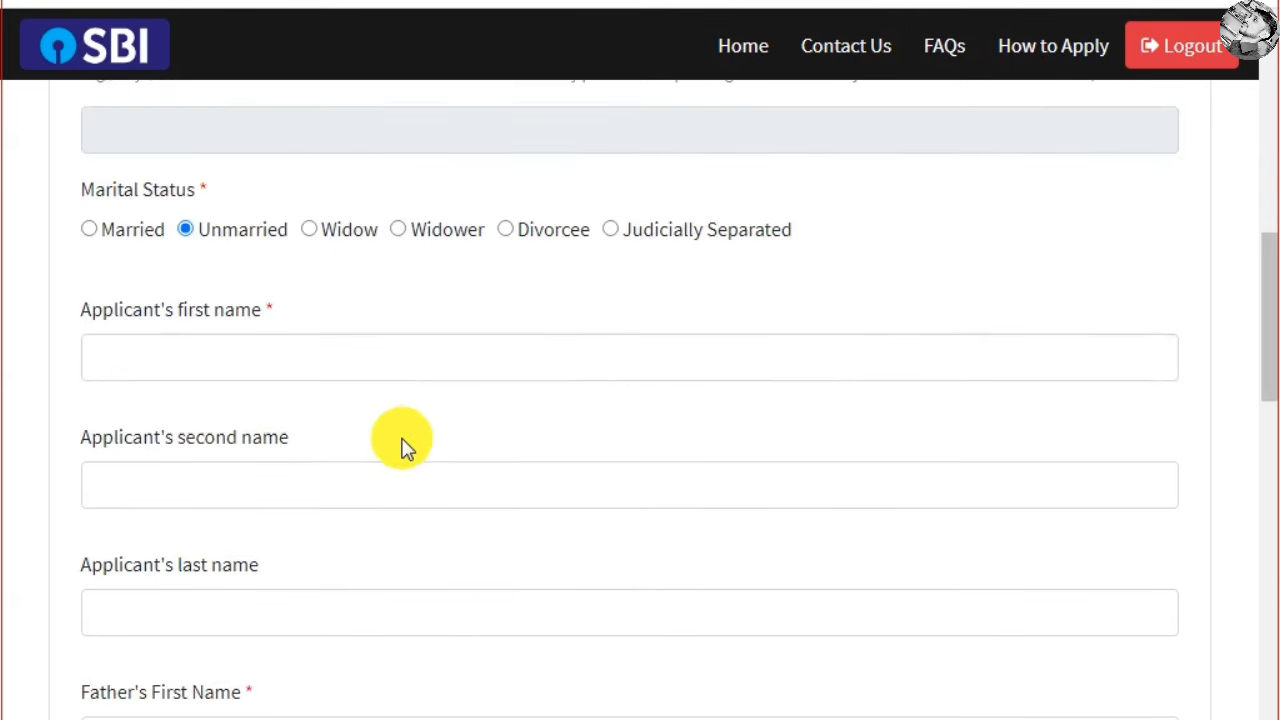
Go through the applicant's and father's first, middle and last name fields
left_click(276, 354)
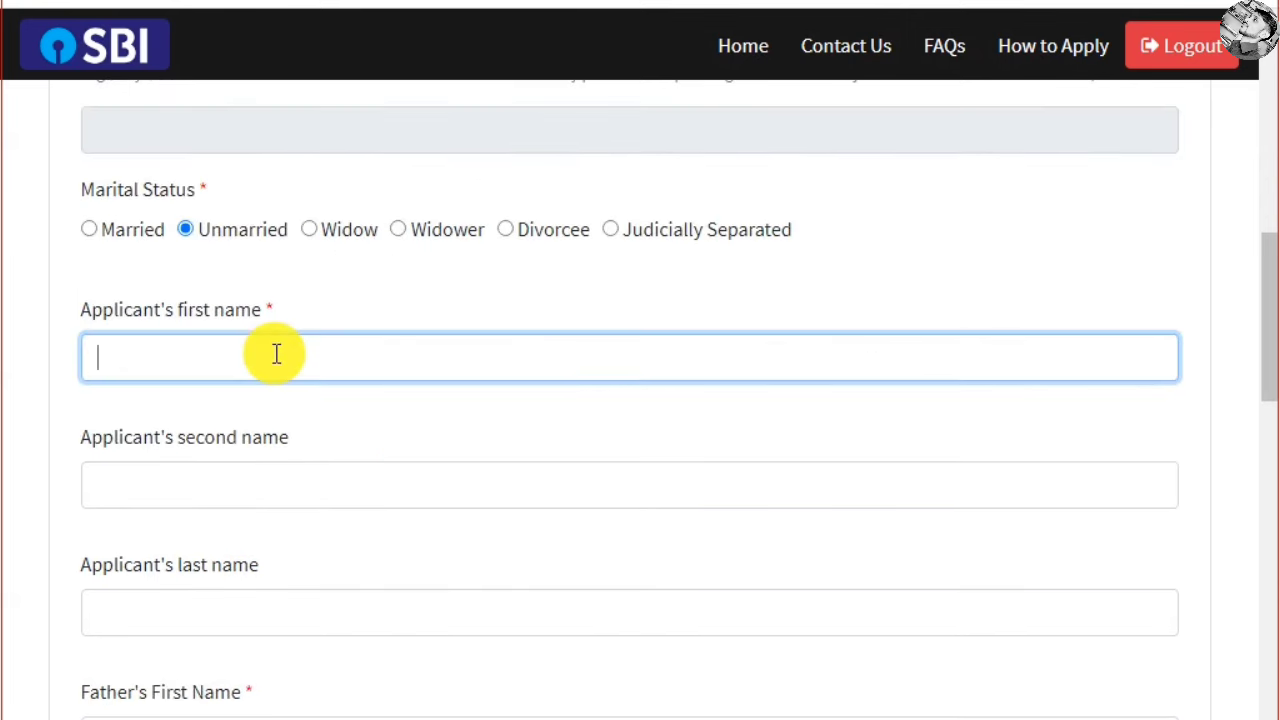
double_click(254, 482)
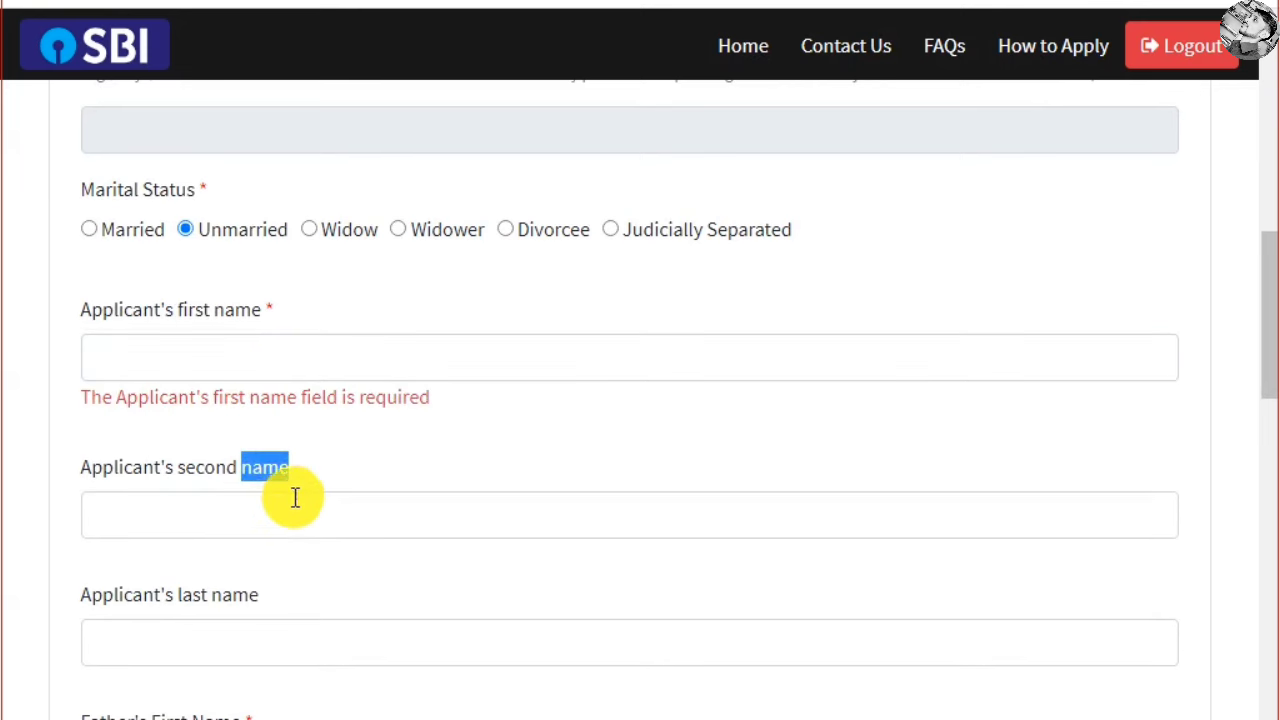
scroll(297, 497, "down", 3)
left_click(209, 394)
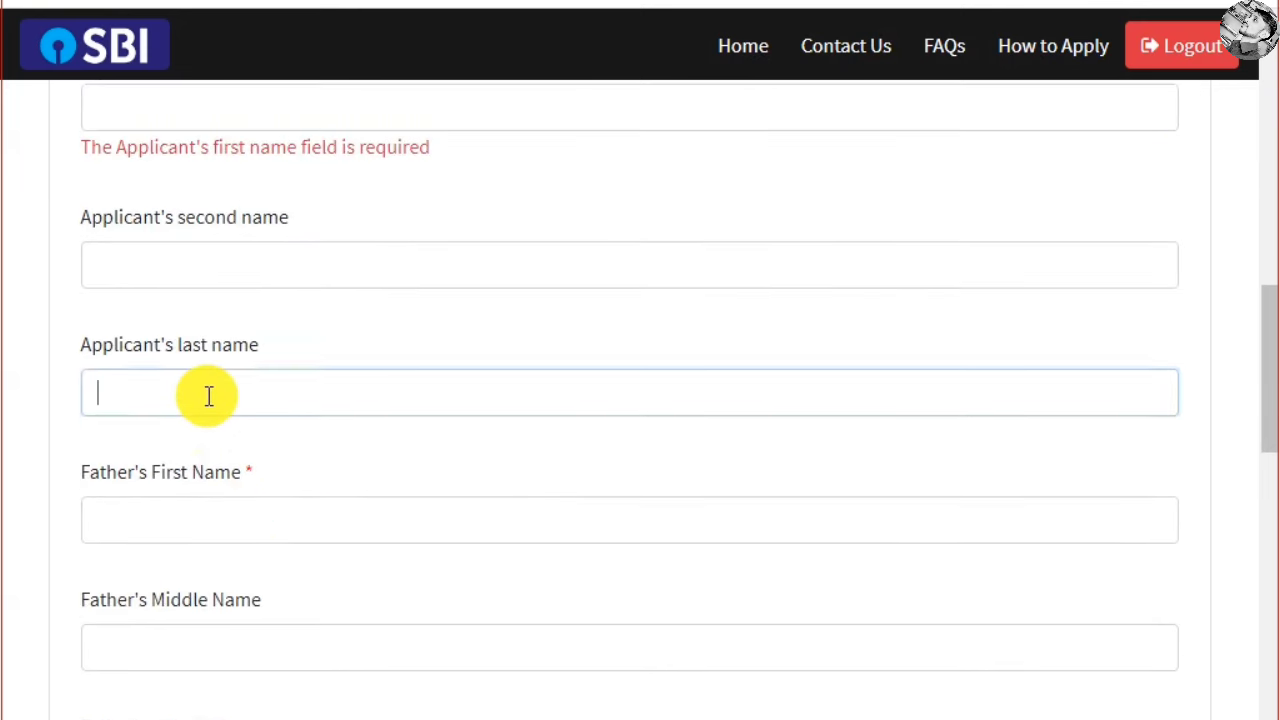
scroll(302, 400, "down", 1)
left_click(209, 394)
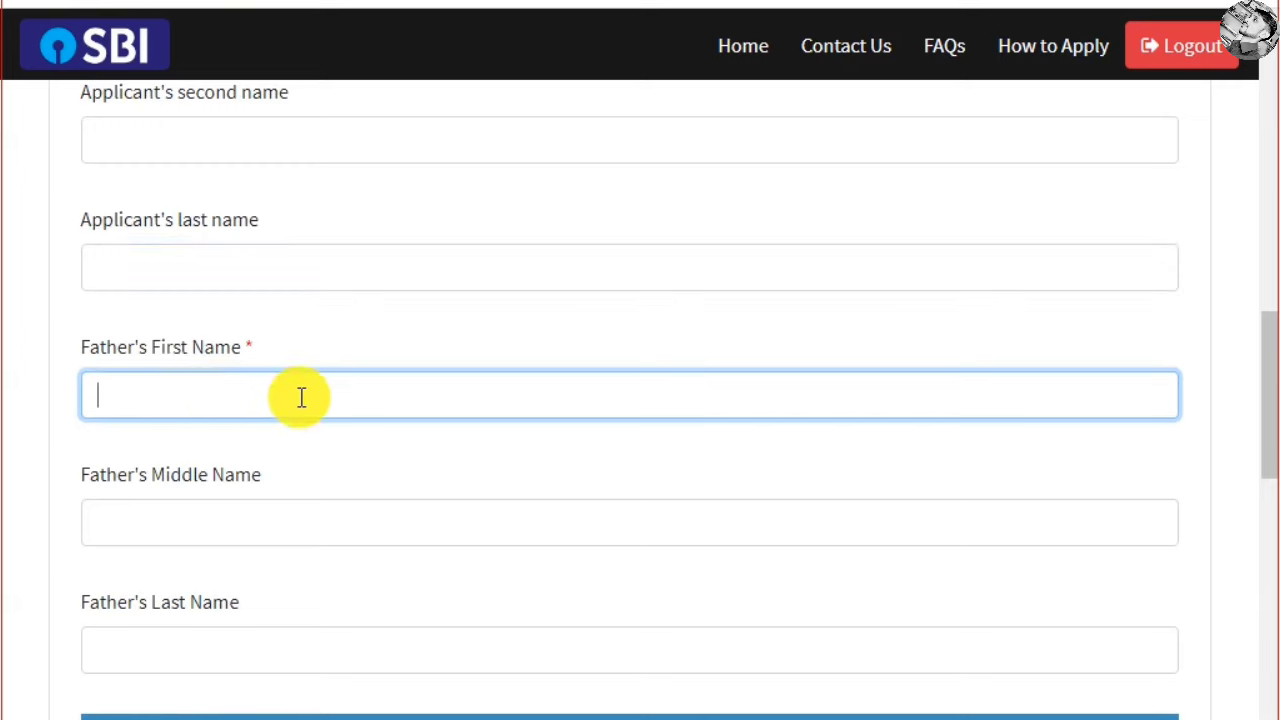
scroll(417, 386, "down", 2)
left_click(206, 277)
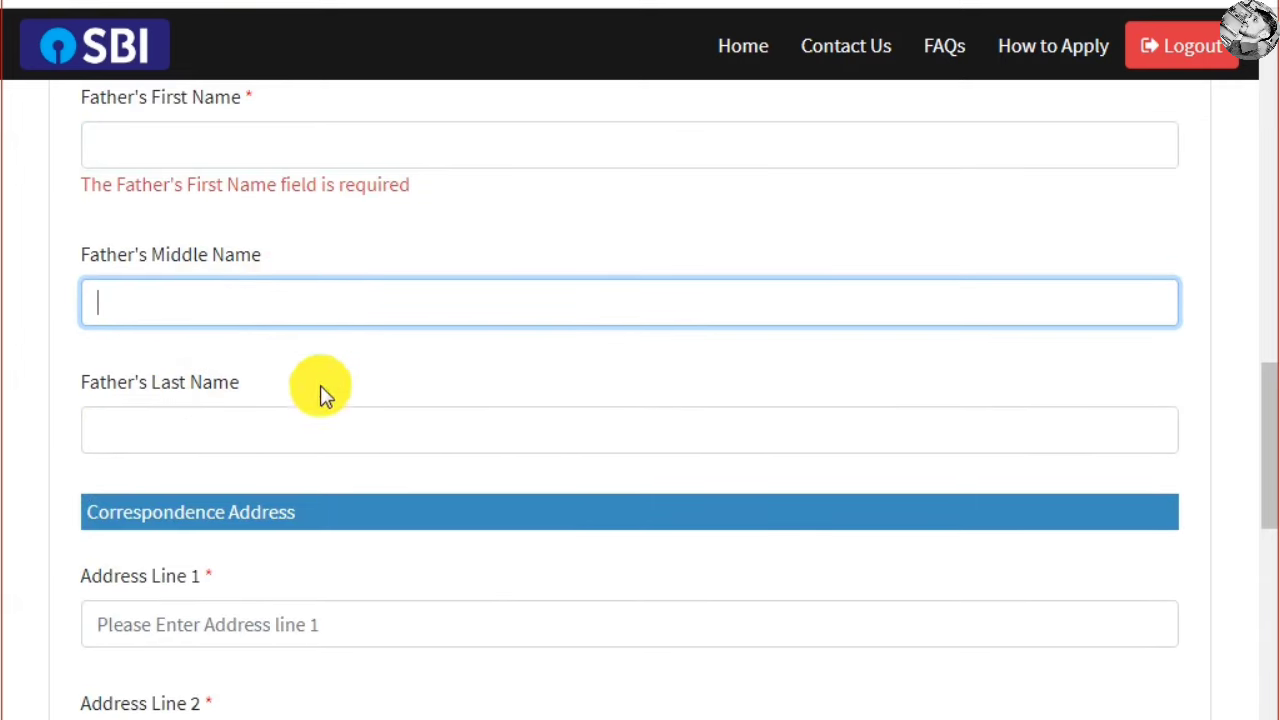
left_click(210, 418)
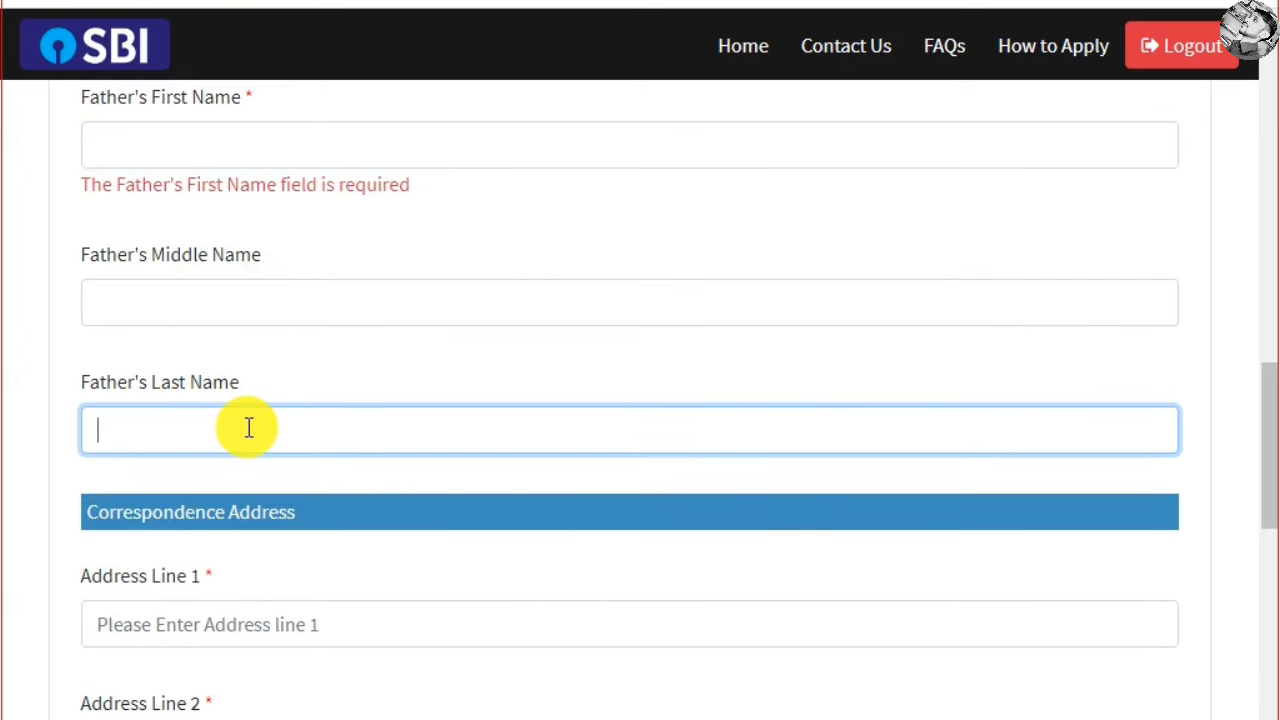
scroll(306, 356, "down", 2)
left_click_drag(86, 264, 300, 278)
Fill the permanent address lines with district bhopal and state MADHYA PRADESH
left_click(319, 268)
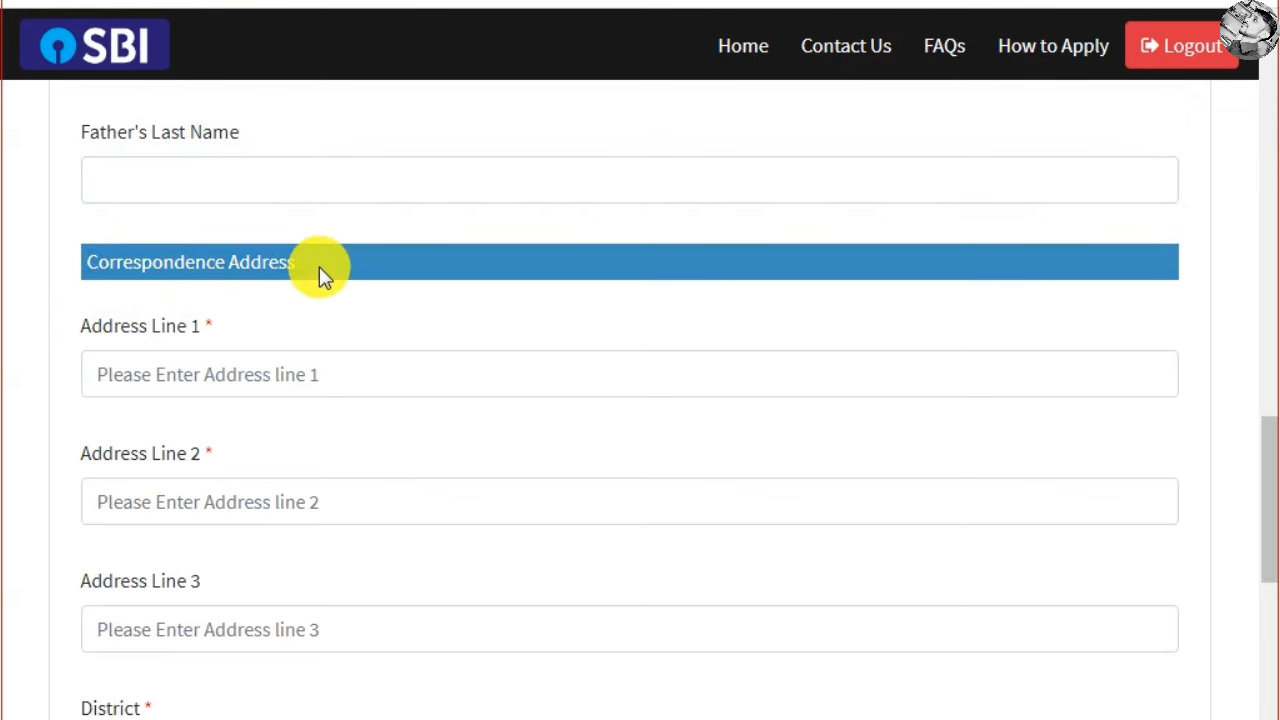
scroll(319, 266, "down", 2)
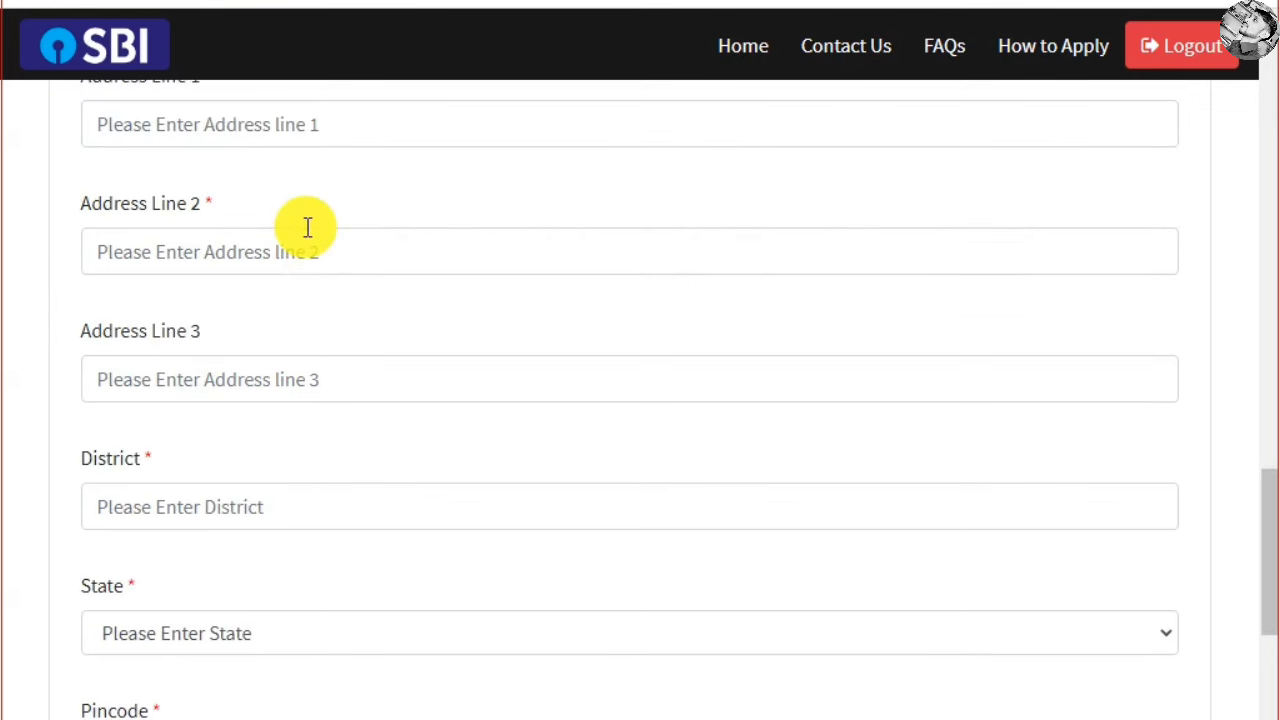
left_click(216, 245)
left_click(222, 348)
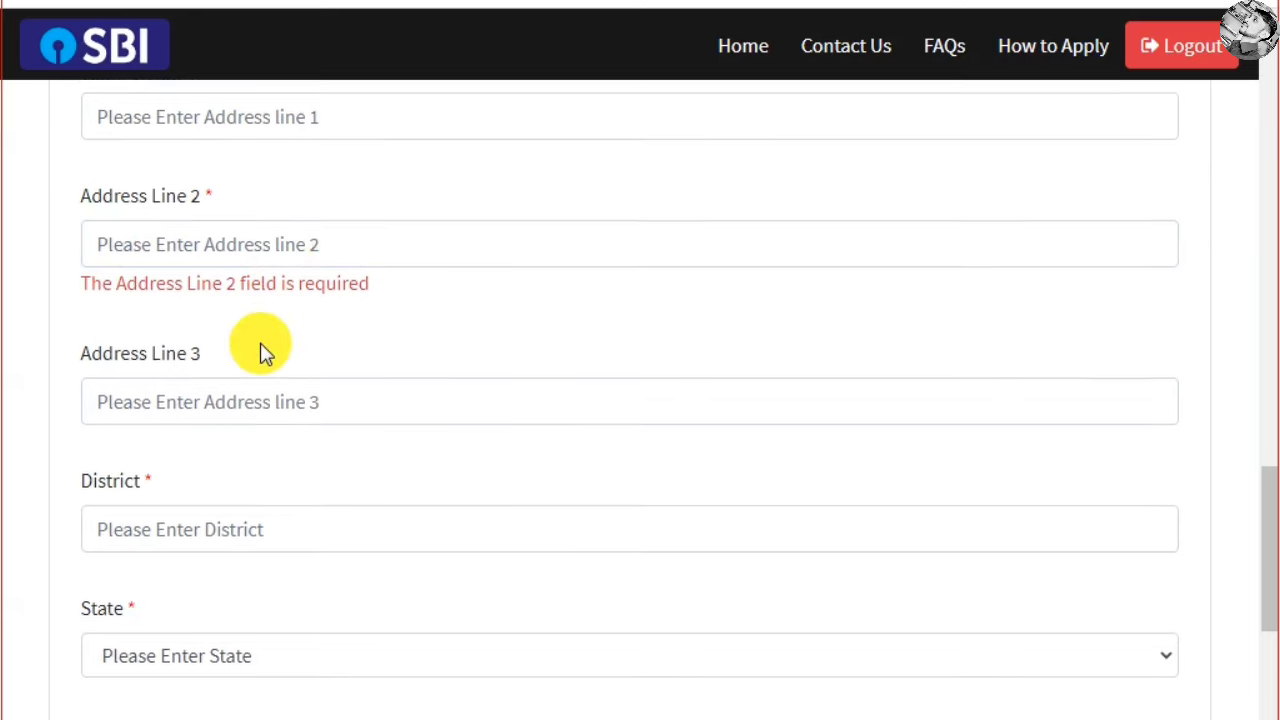
scroll(262, 352, "down", 1)
left_click(232, 415)
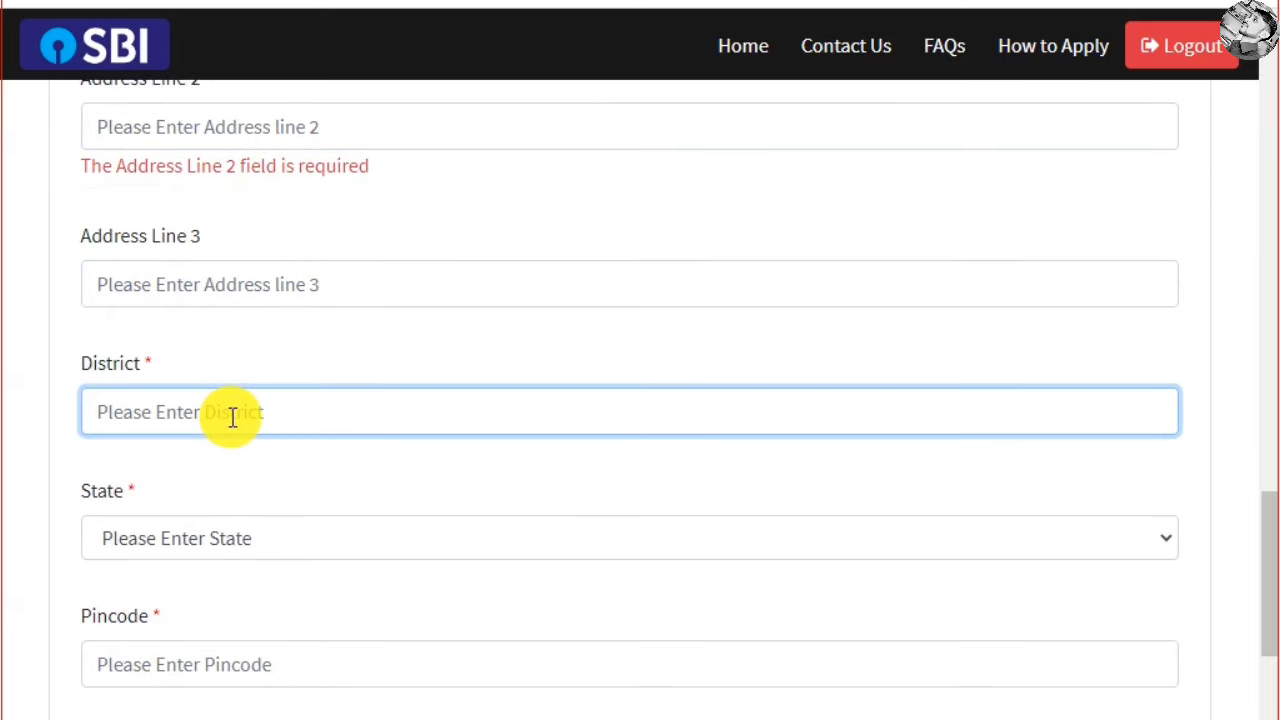
type("bhopal")
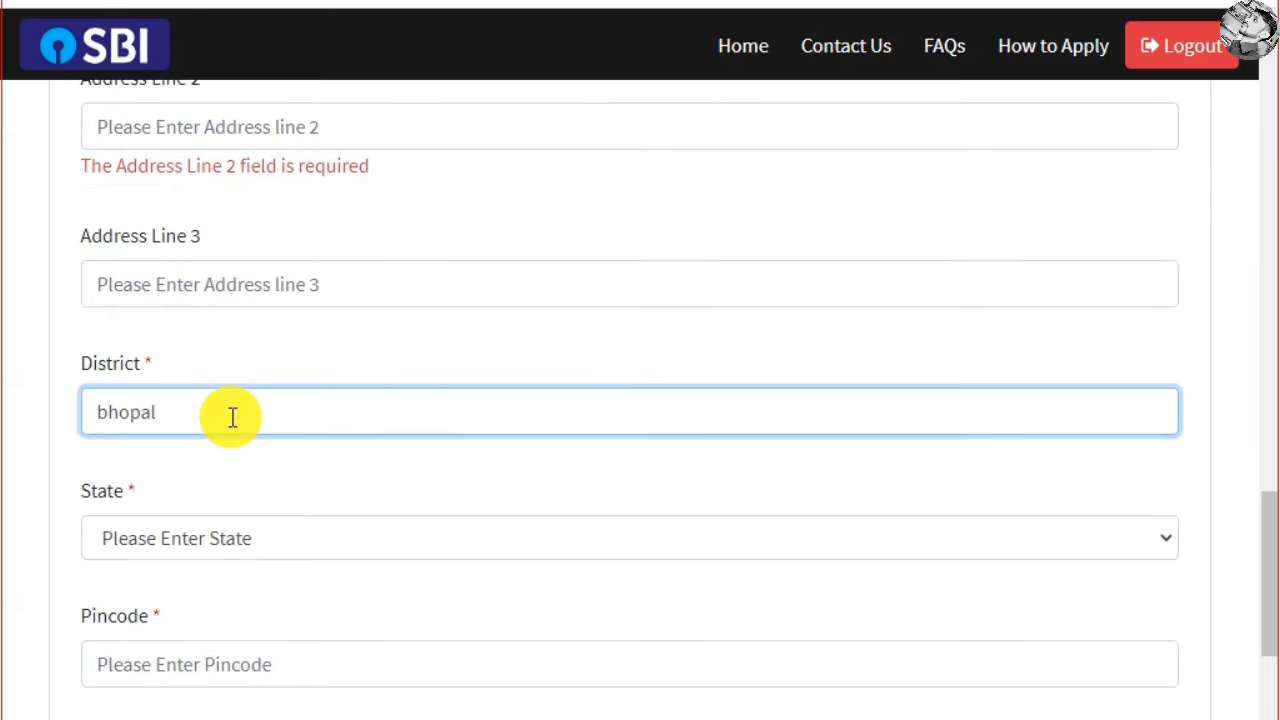
left_click(295, 545)
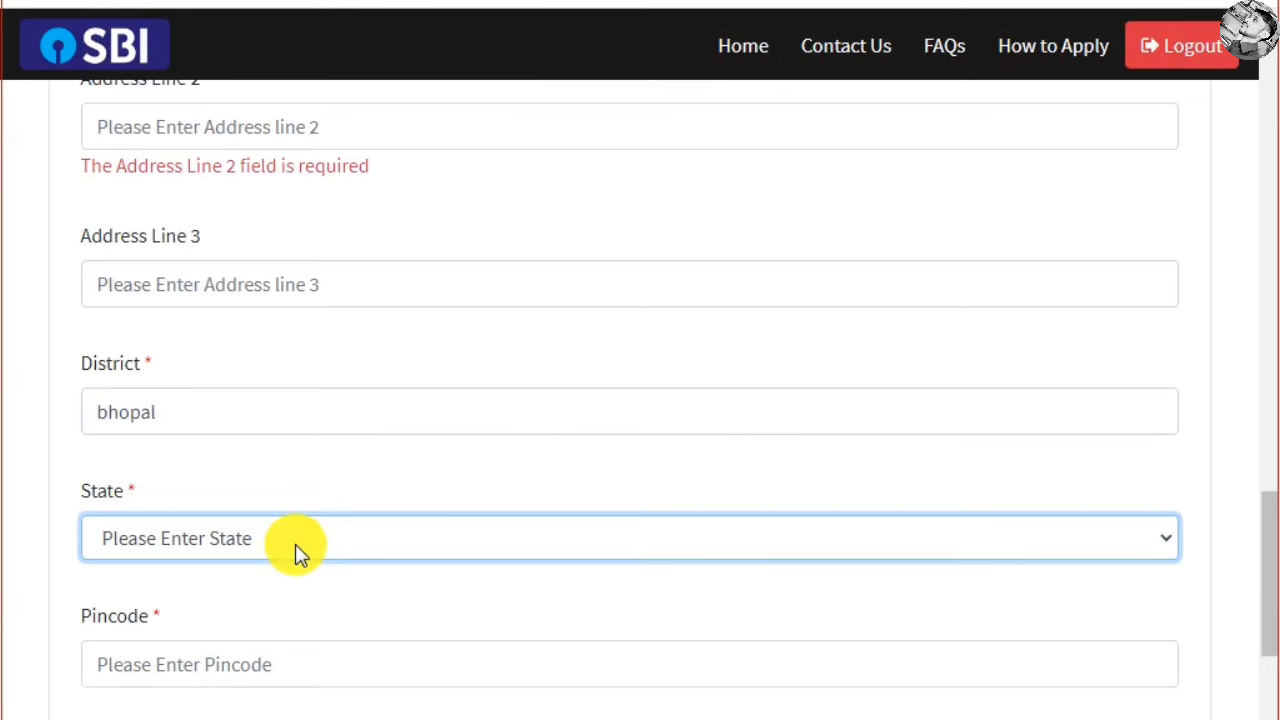
left_click(295, 544)
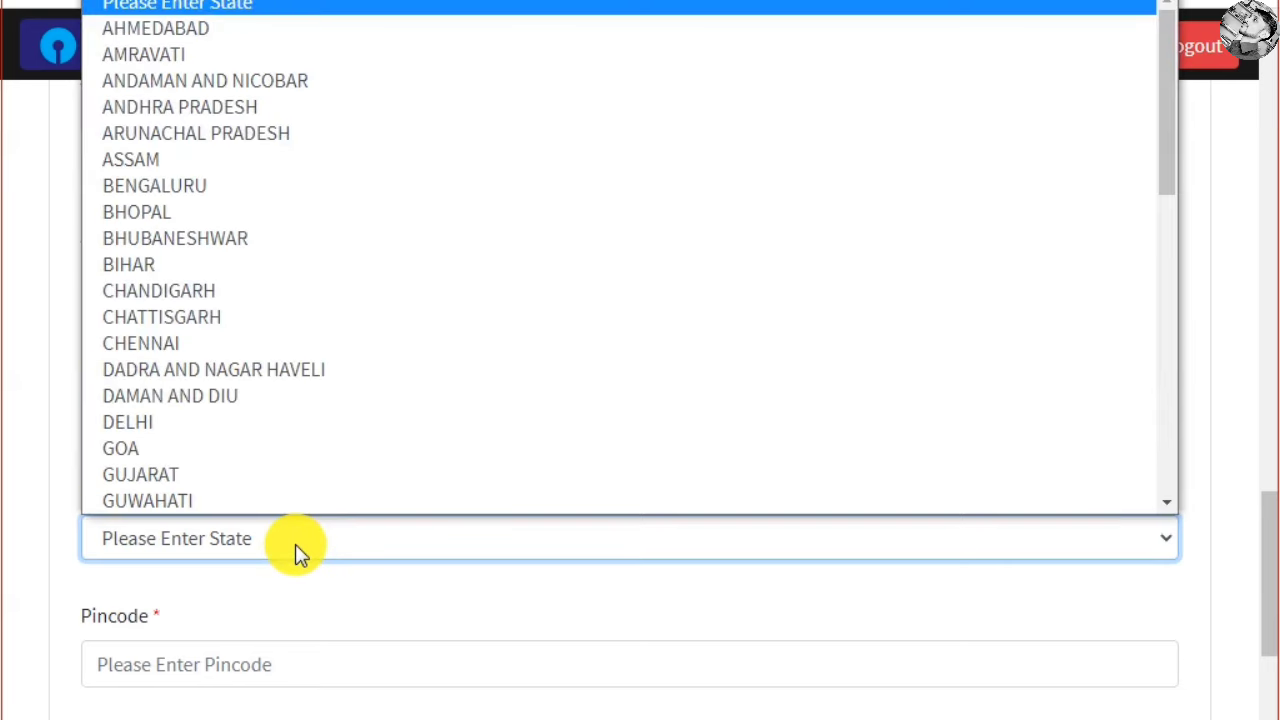
key("m")
key("Return")
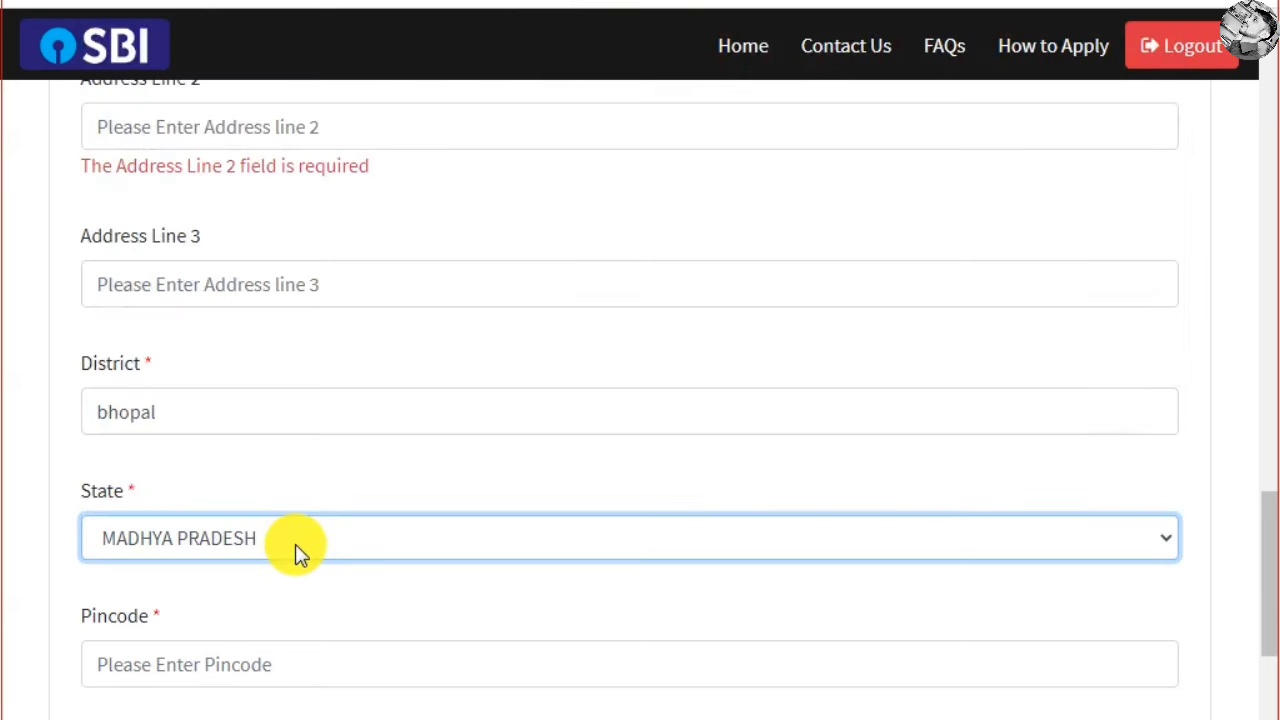
Enter pincode 462016 and choose Permanent Address for GST invoicing
scroll(295, 544, "down", 3)
left_click(323, 397)
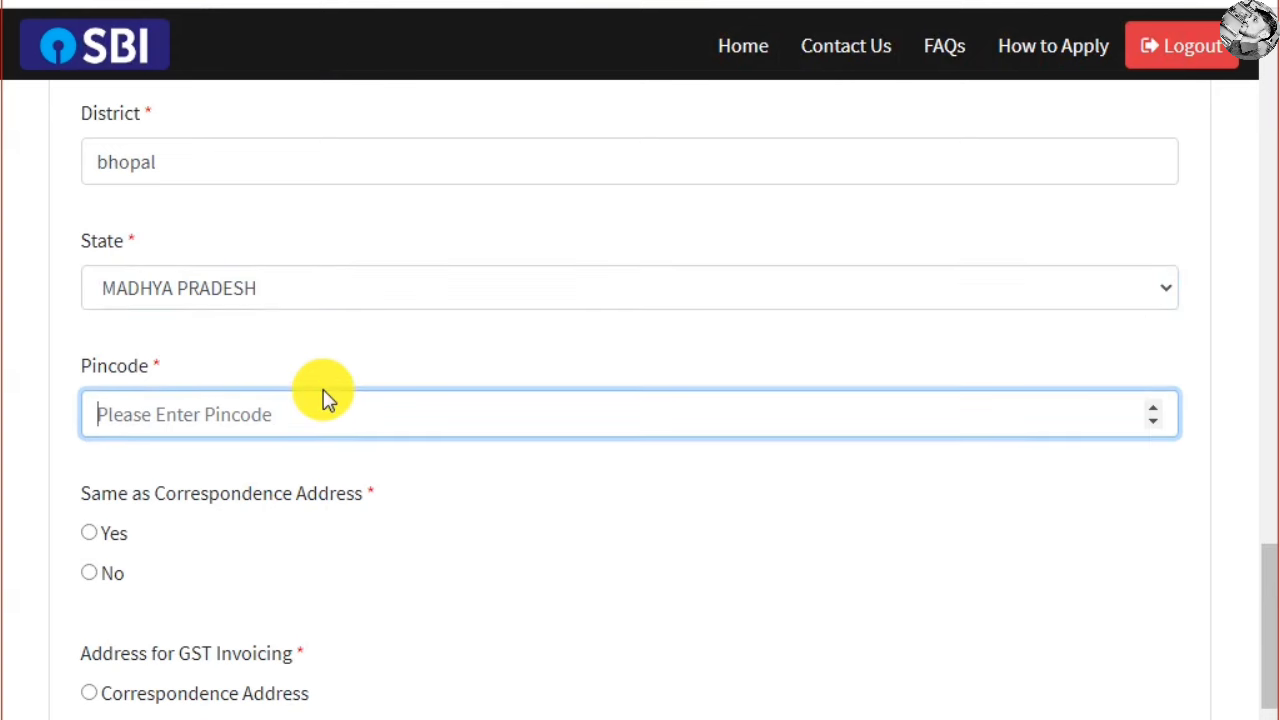
type("462016")
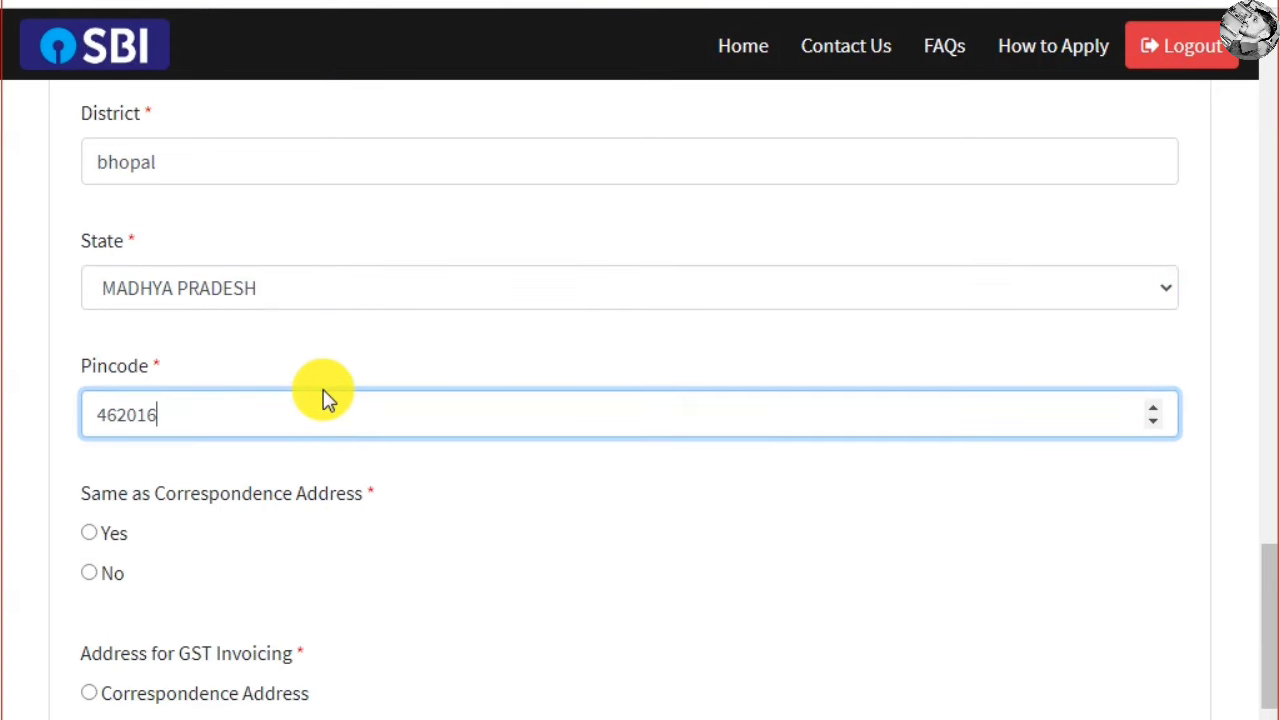
scroll(323, 400, "down", 3)
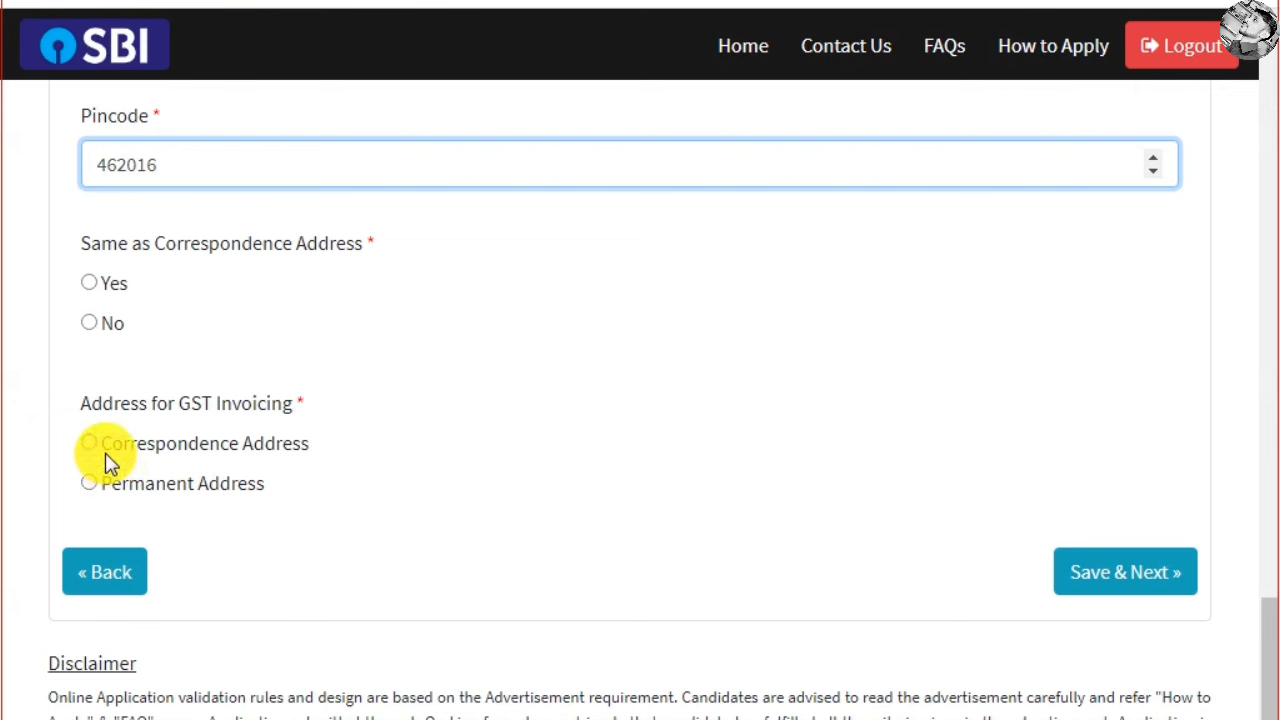
left_click(94, 487)
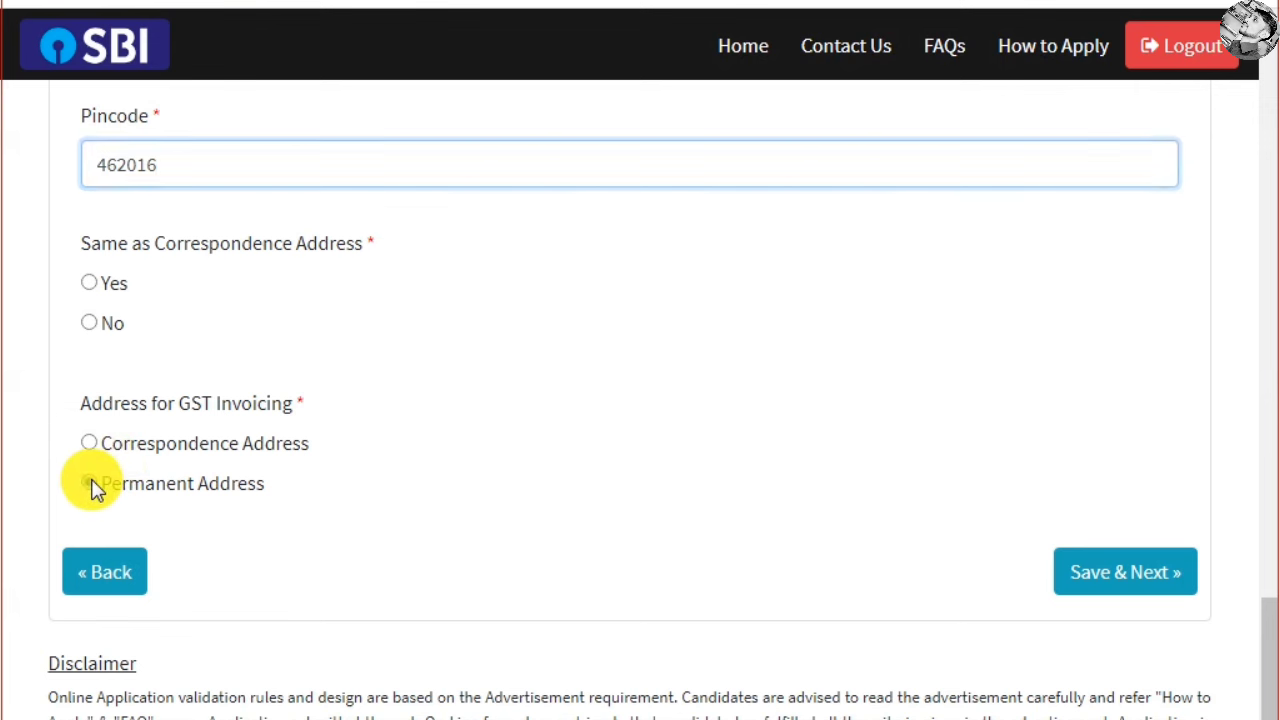
scroll(1200, 570, "down", 1)
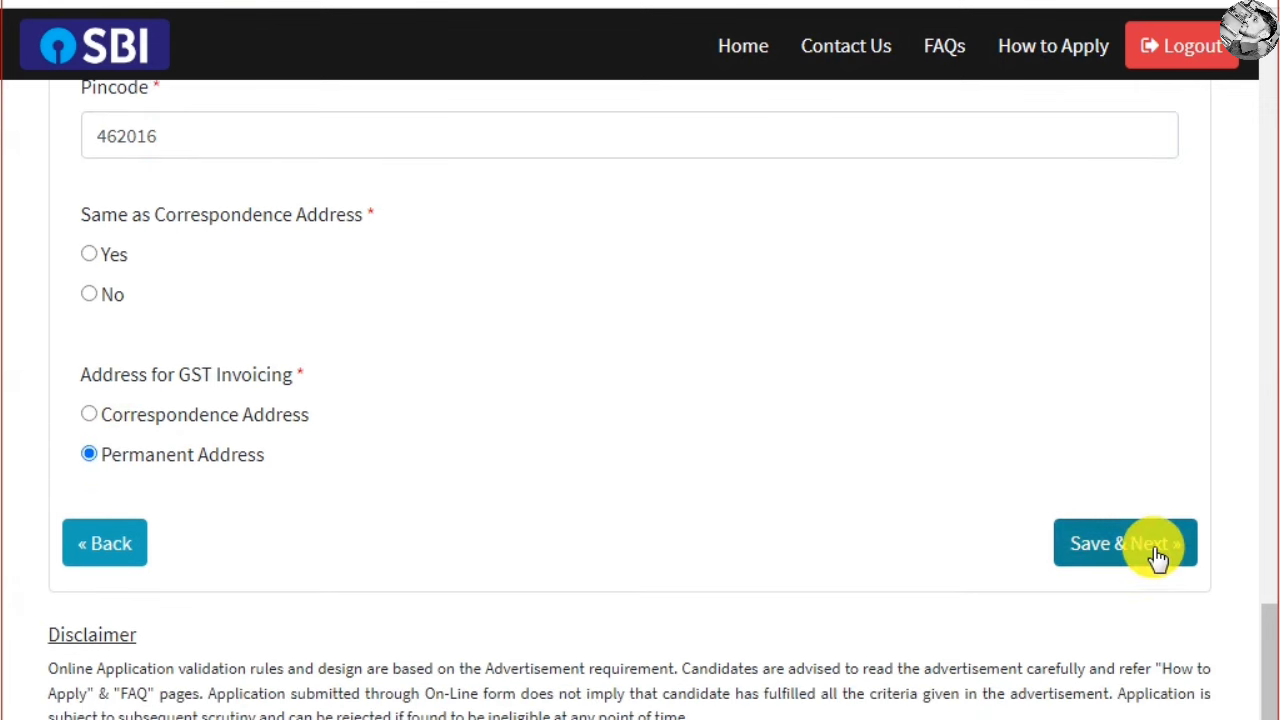
Save the details and mark Graduation as the educational qualification
left_click(1157, 558)
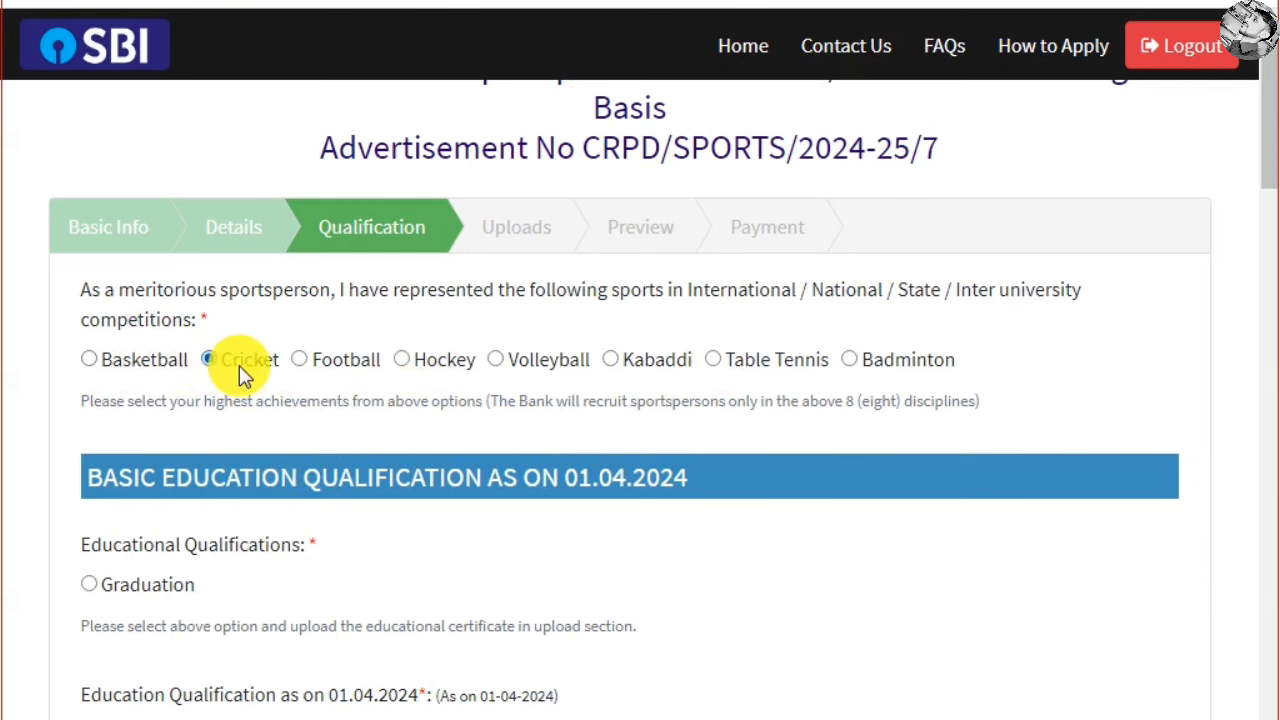
scroll(230, 361, "down", 3)
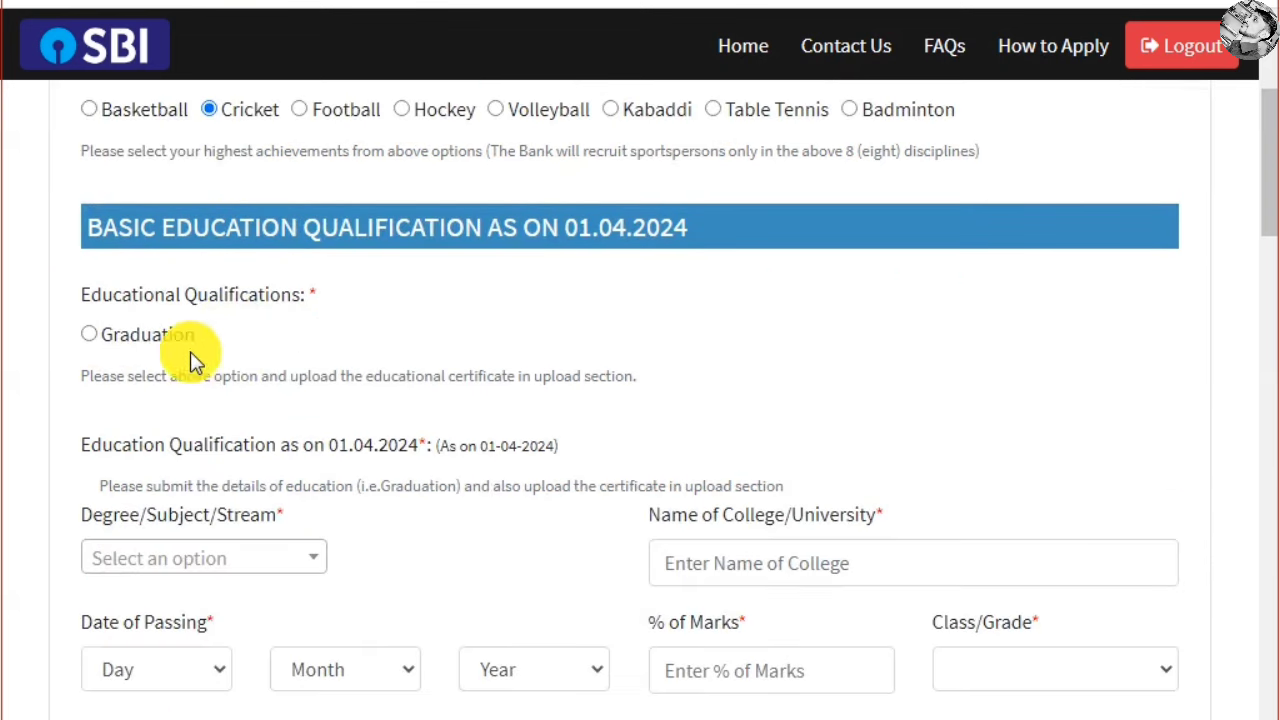
left_click(90, 335)
Choose B.A as the graduation degree and move to the college name field
scroll(268, 452, "down", 1)
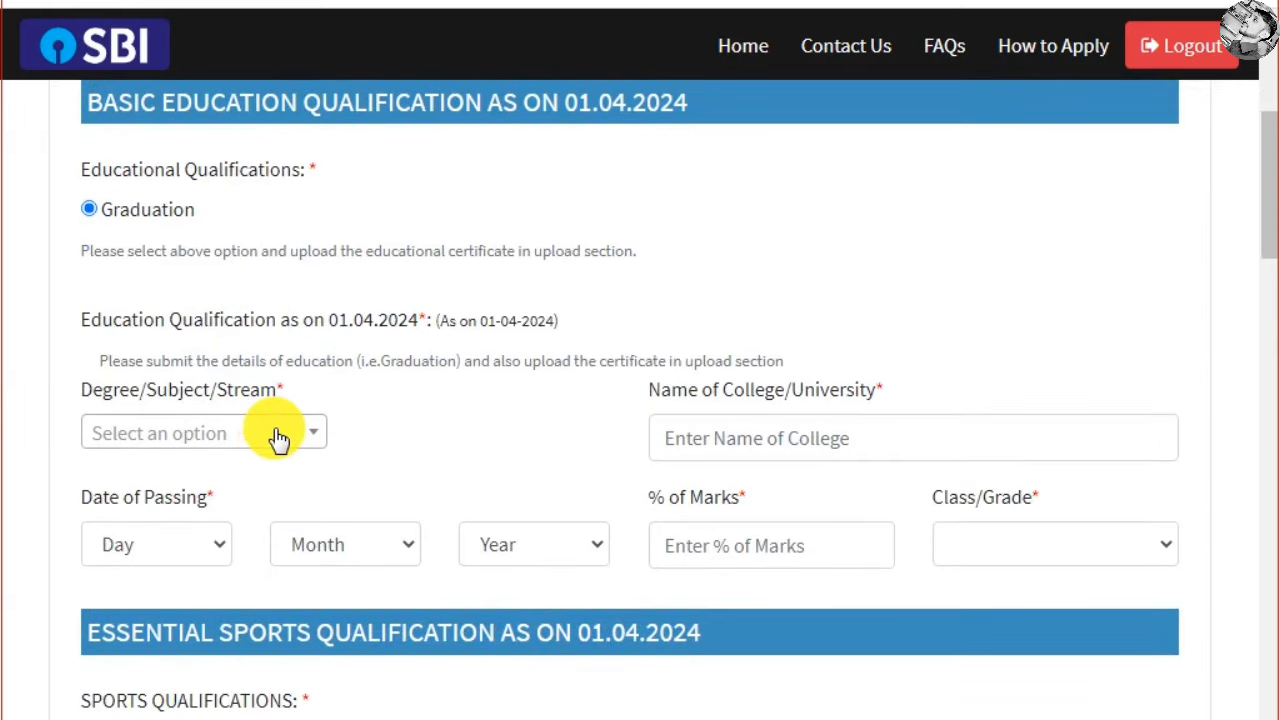
left_click(278, 437)
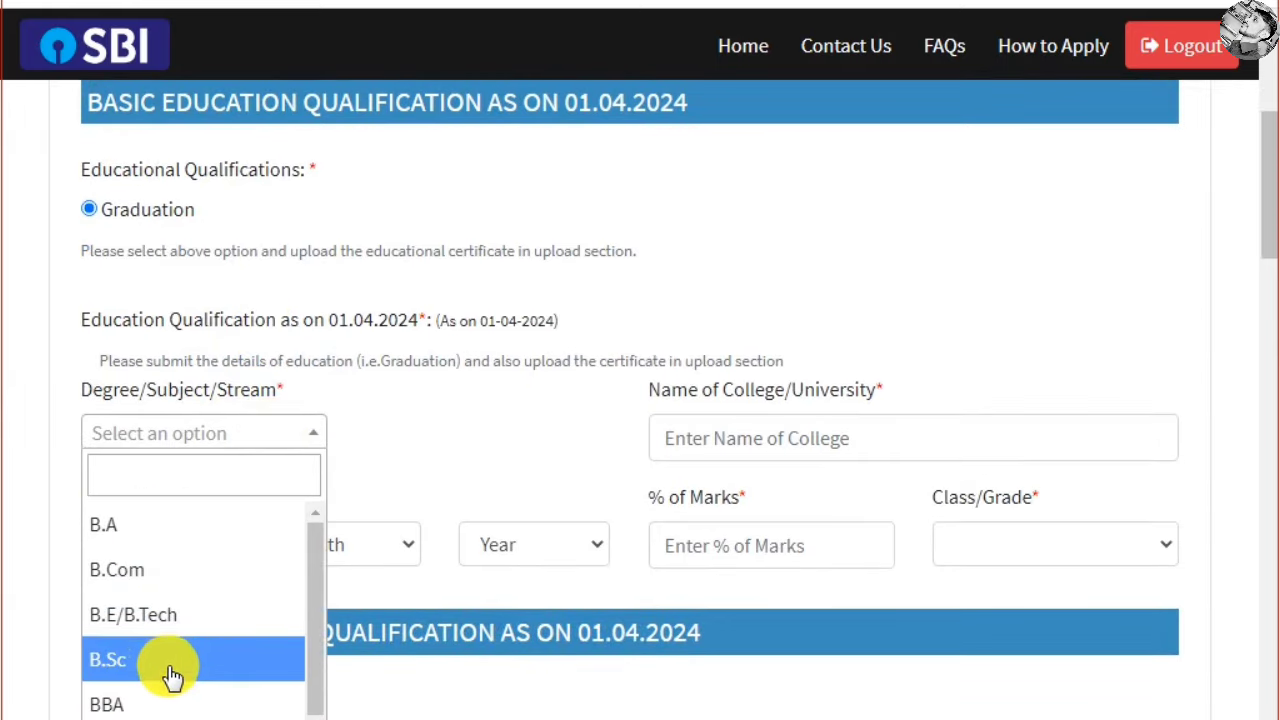
left_click(160, 526)
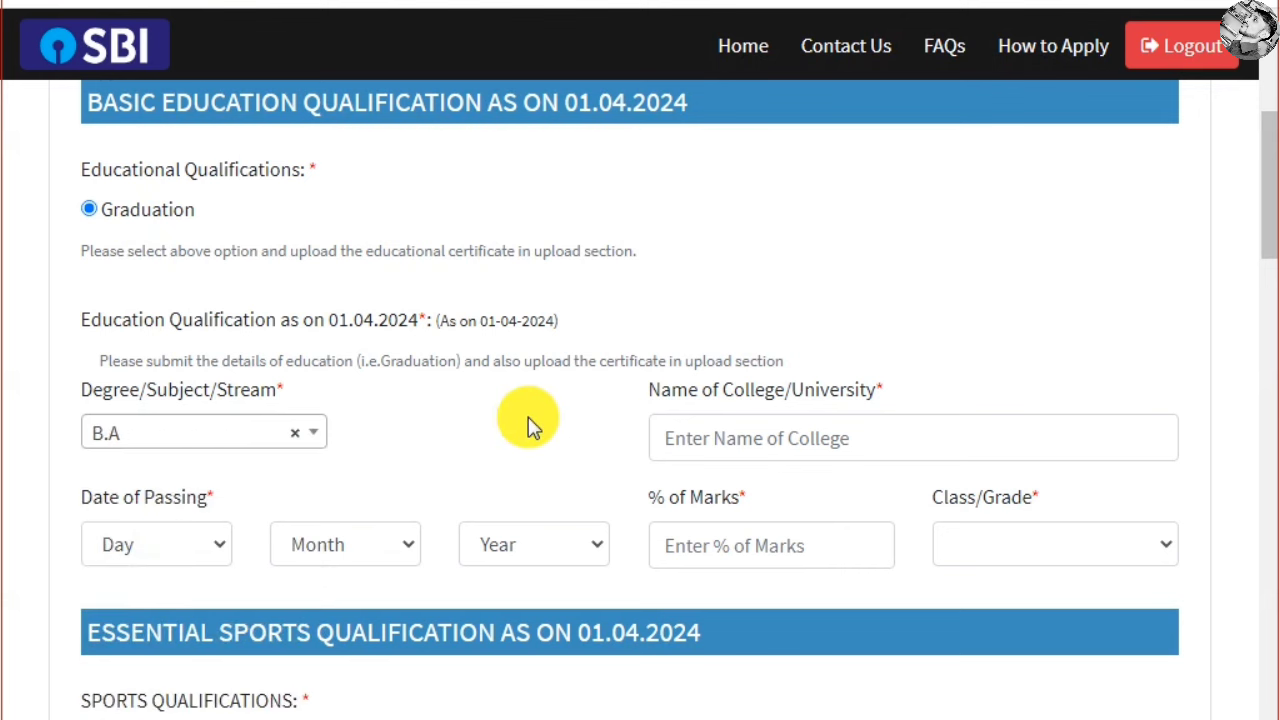
left_click(875, 432)
scroll(871, 429, "down", 1)
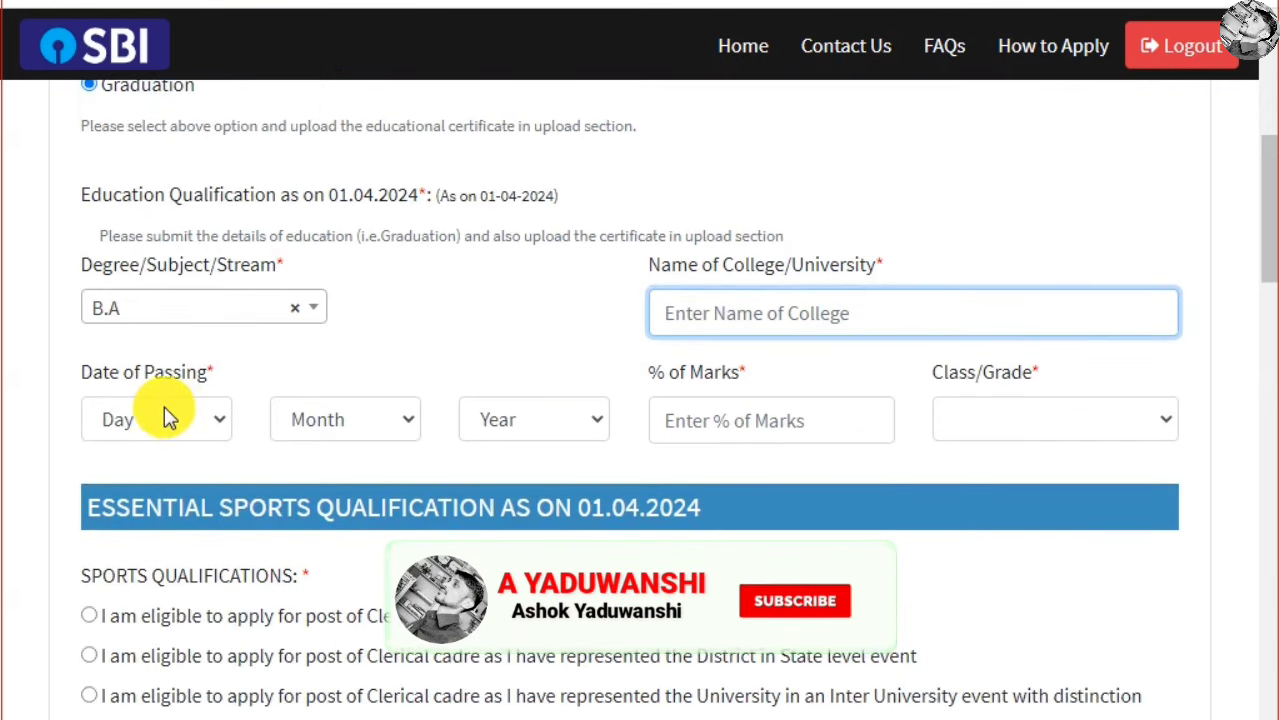
Set the graduation passing date to day 16, month October
left_click(164, 412)
type("19")
left_click(170, 450)
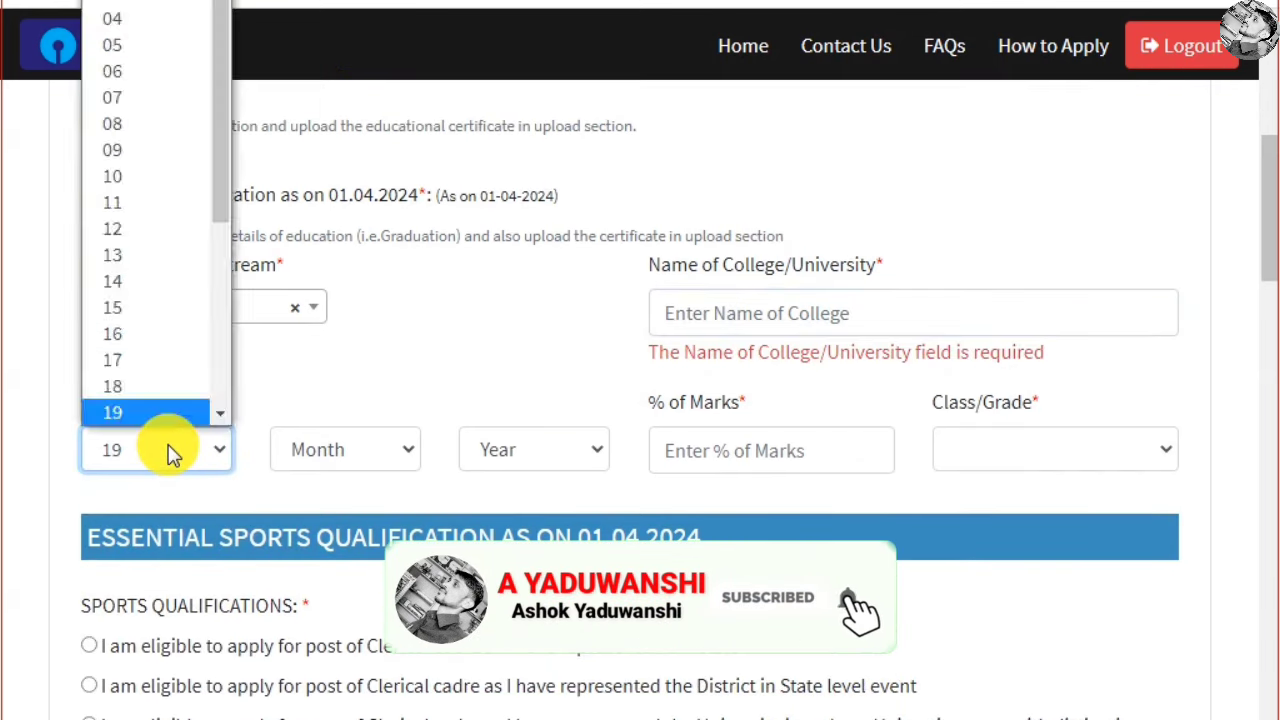
left_click(170, 452)
left_click(170, 450)
left_click(140, 333)
left_click(345, 455)
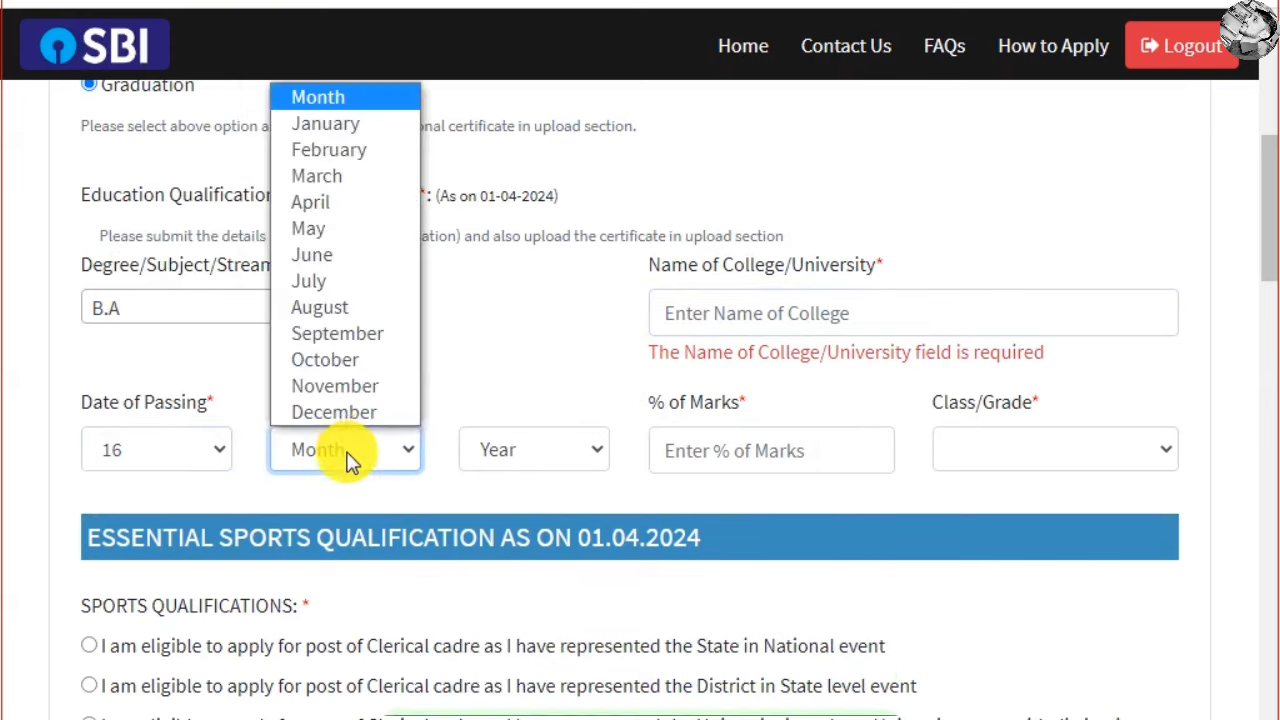
left_click(324, 359)
left_click(557, 455)
Enter 65.00 as the % of marks and choose First Class as the grade
left_click(786, 458)
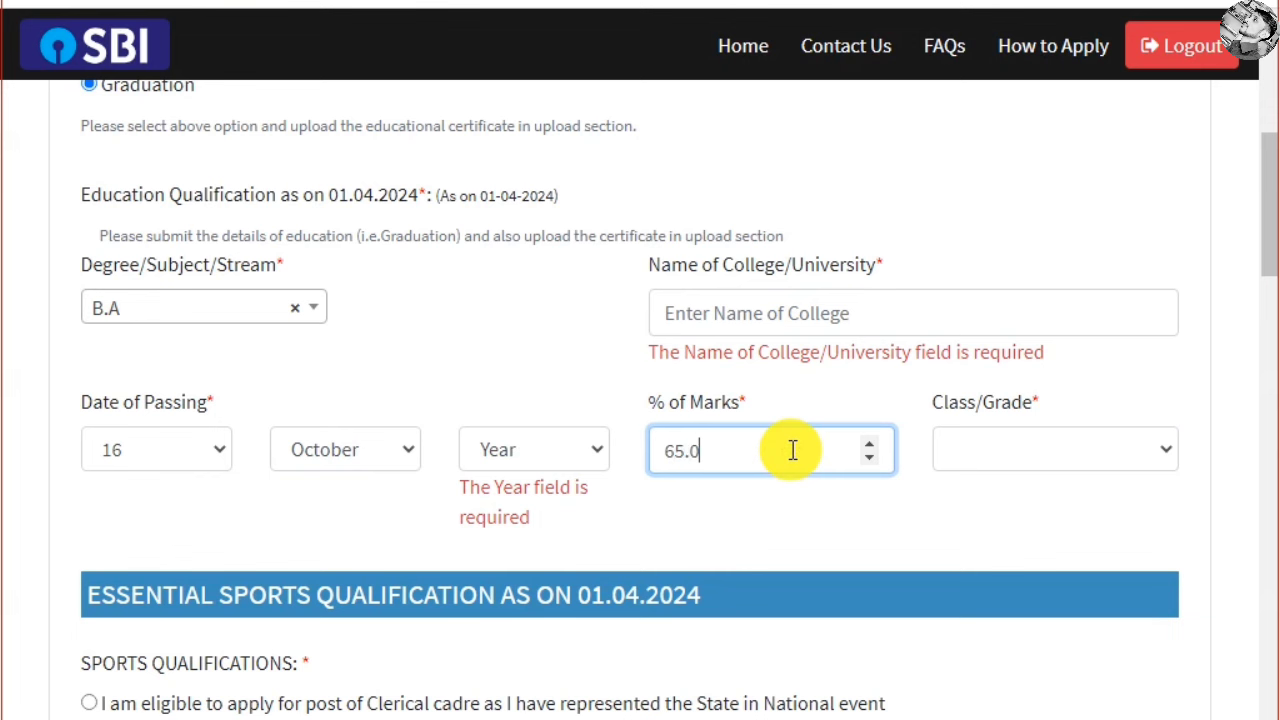
left_click(1070, 451)
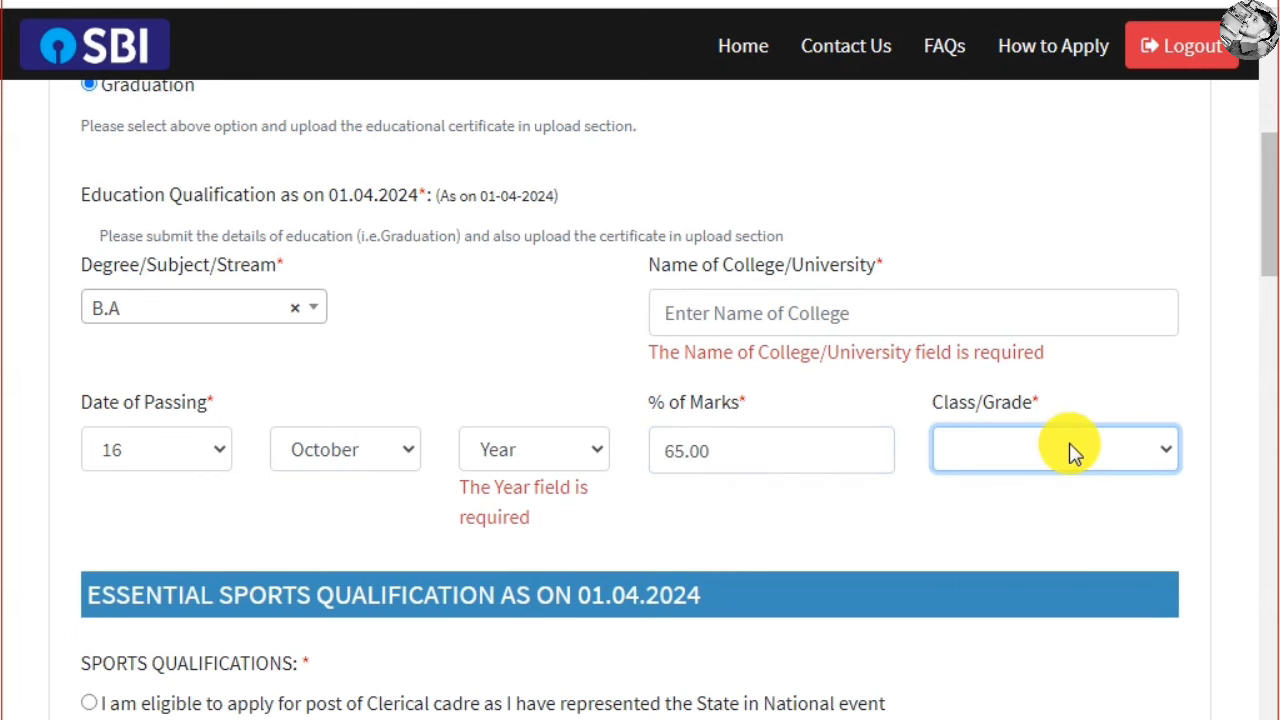
left_click(1073, 448)
left_click(1040, 533)
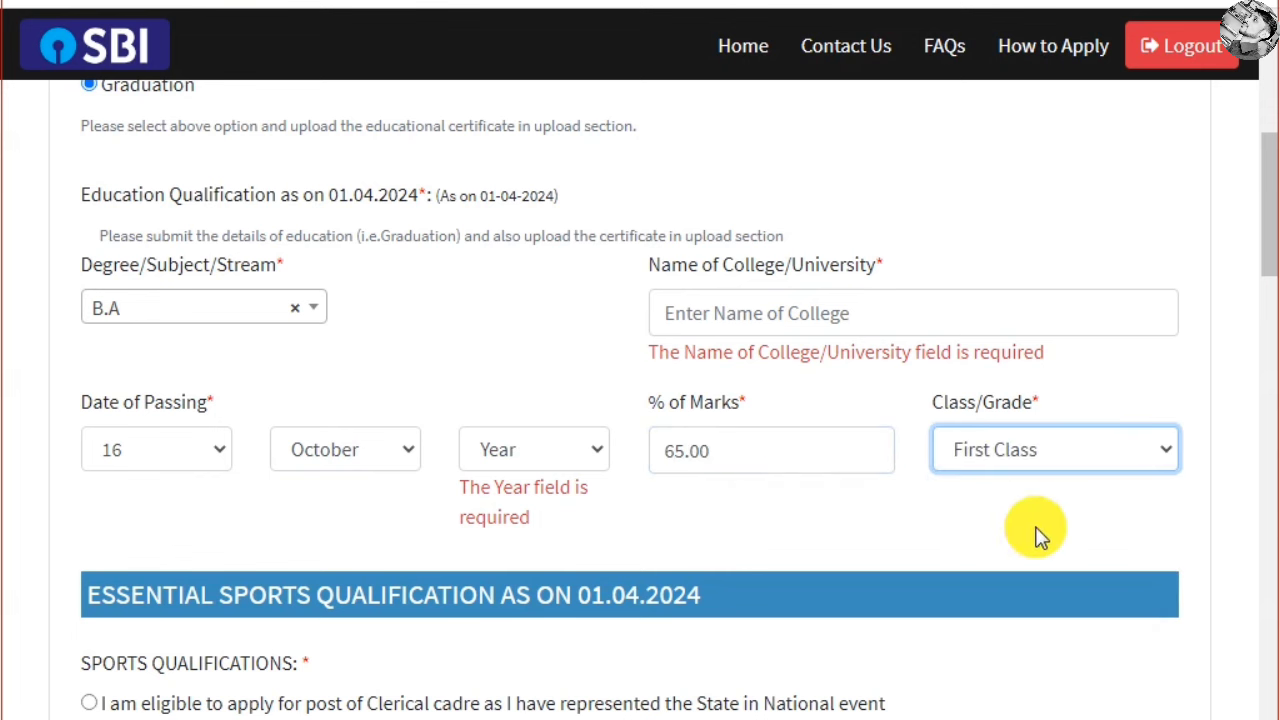
left_click(998, 509)
scroll(540, 500, "down", 3)
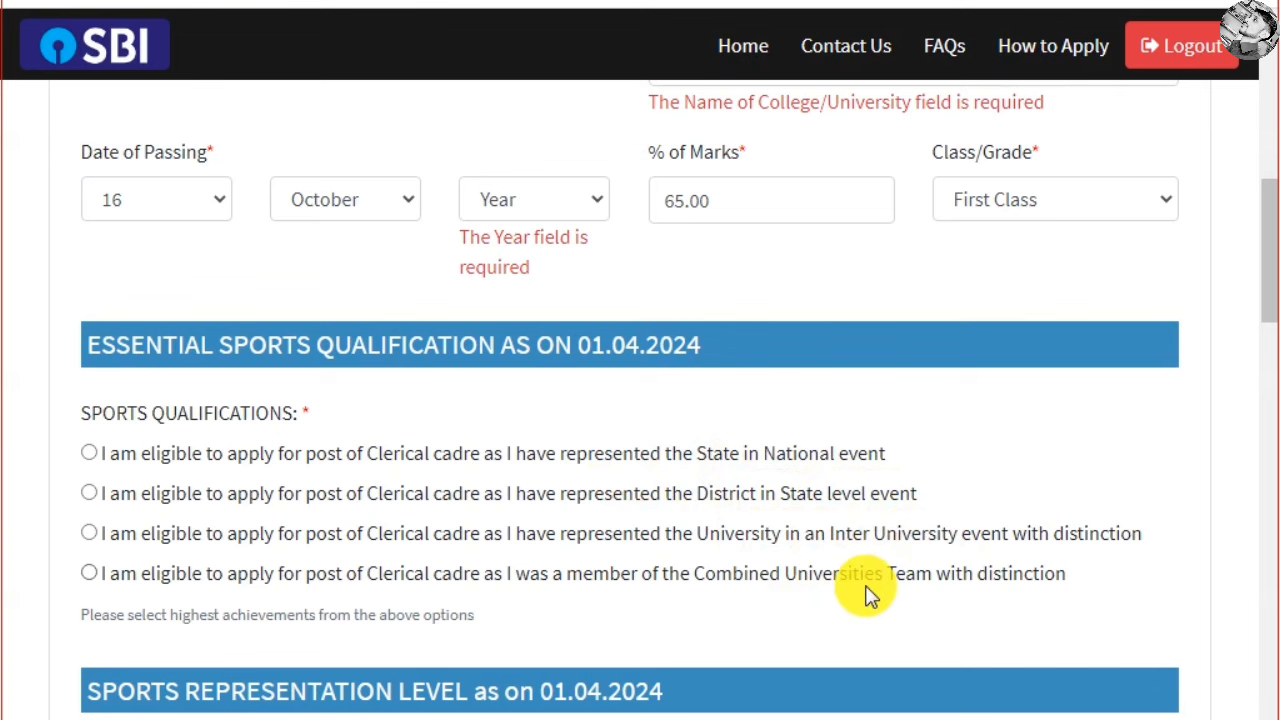
Select the District-in-State-level sports qualification and tick Olympic Games / World Cup international representation
left_click(89, 493)
scroll(230, 494, "down", 5)
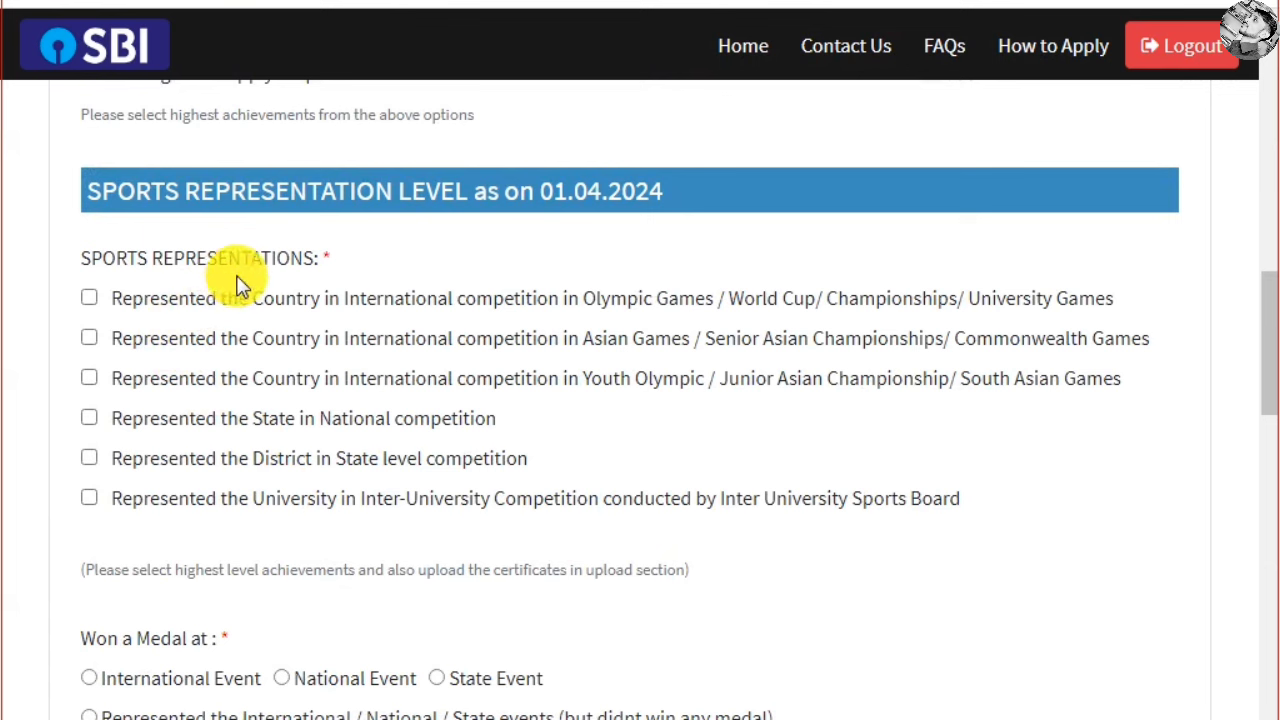
left_click(365, 300)
double_click(366, 299)
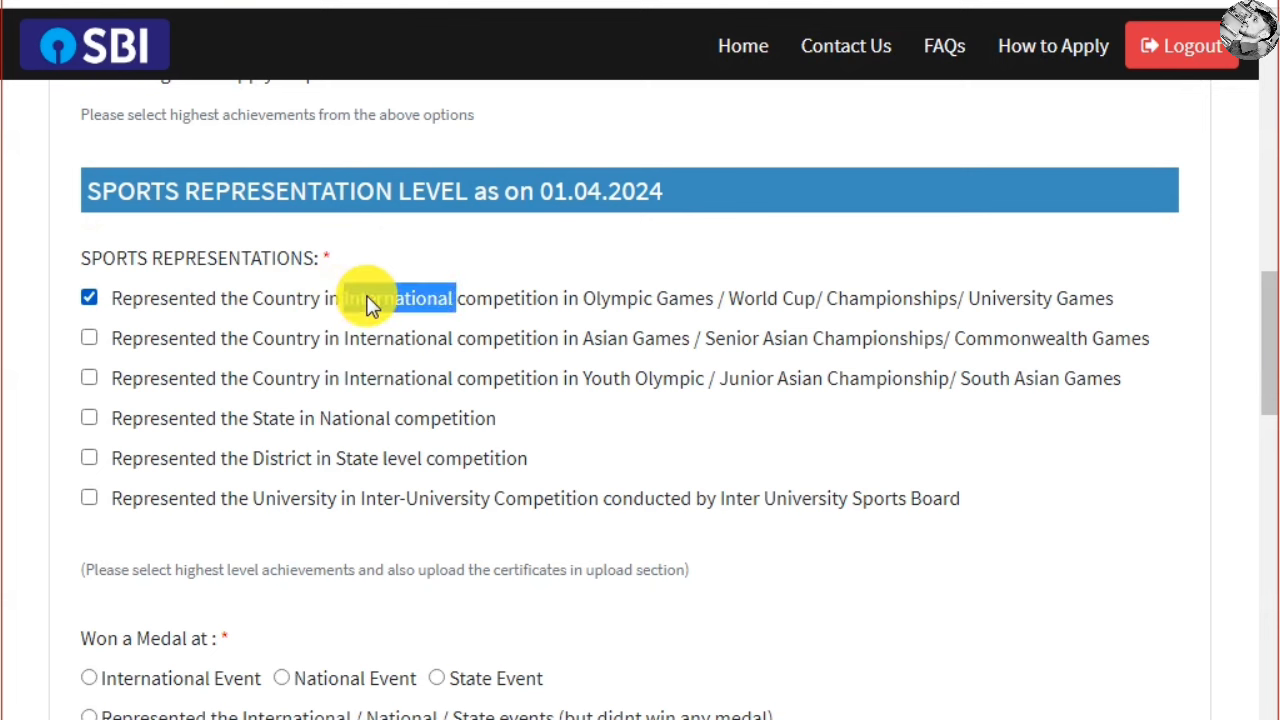
left_click(566, 323)
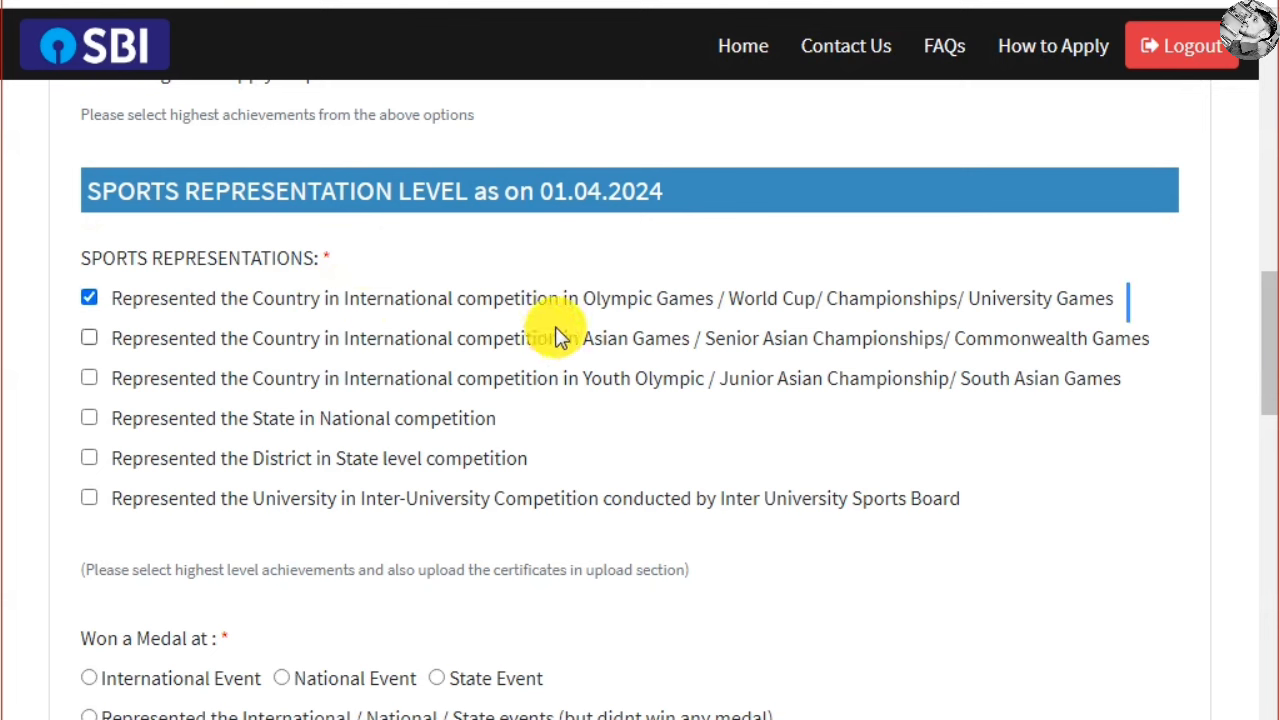